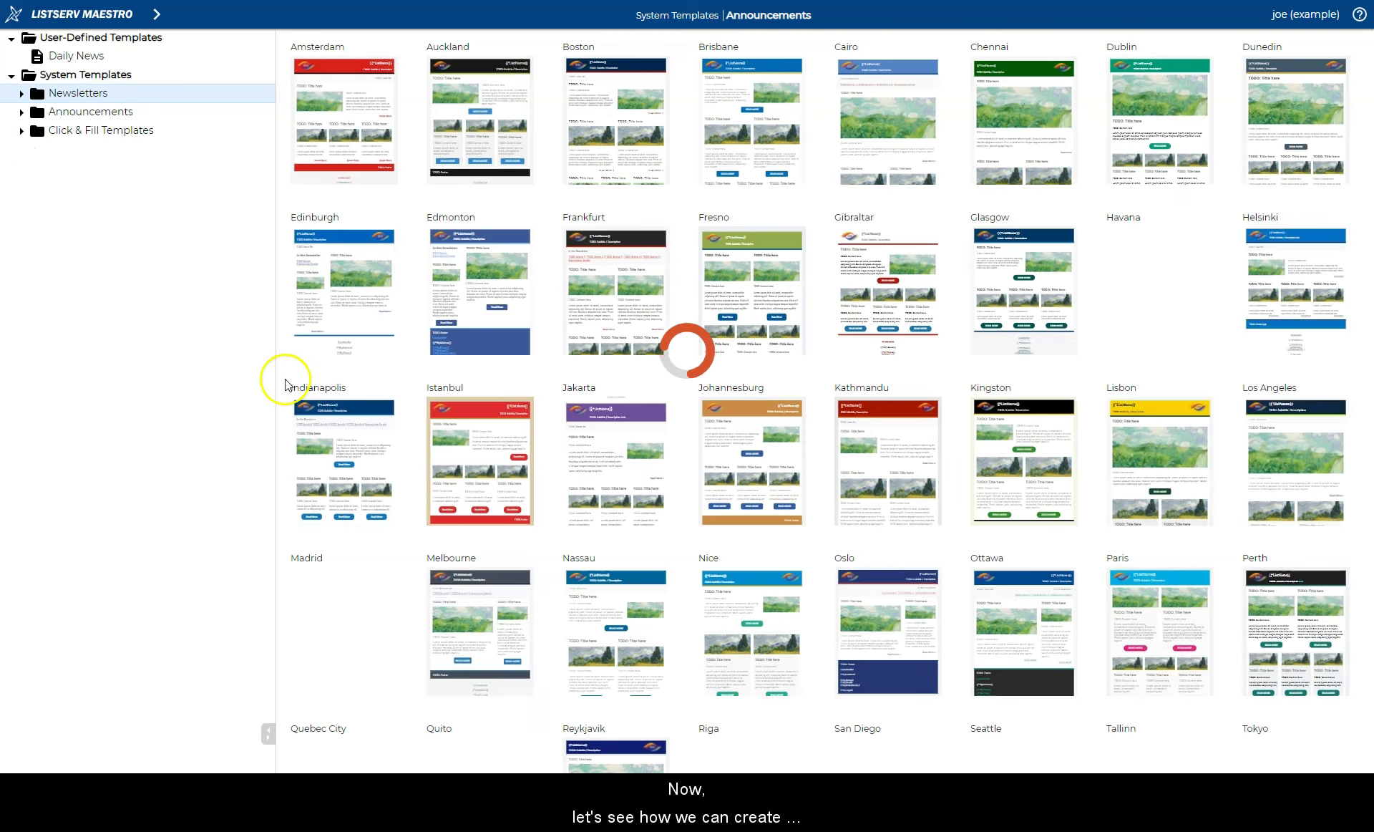
Look at the Daily News template and start a new content template with a newsletter frame
click(71, 55)
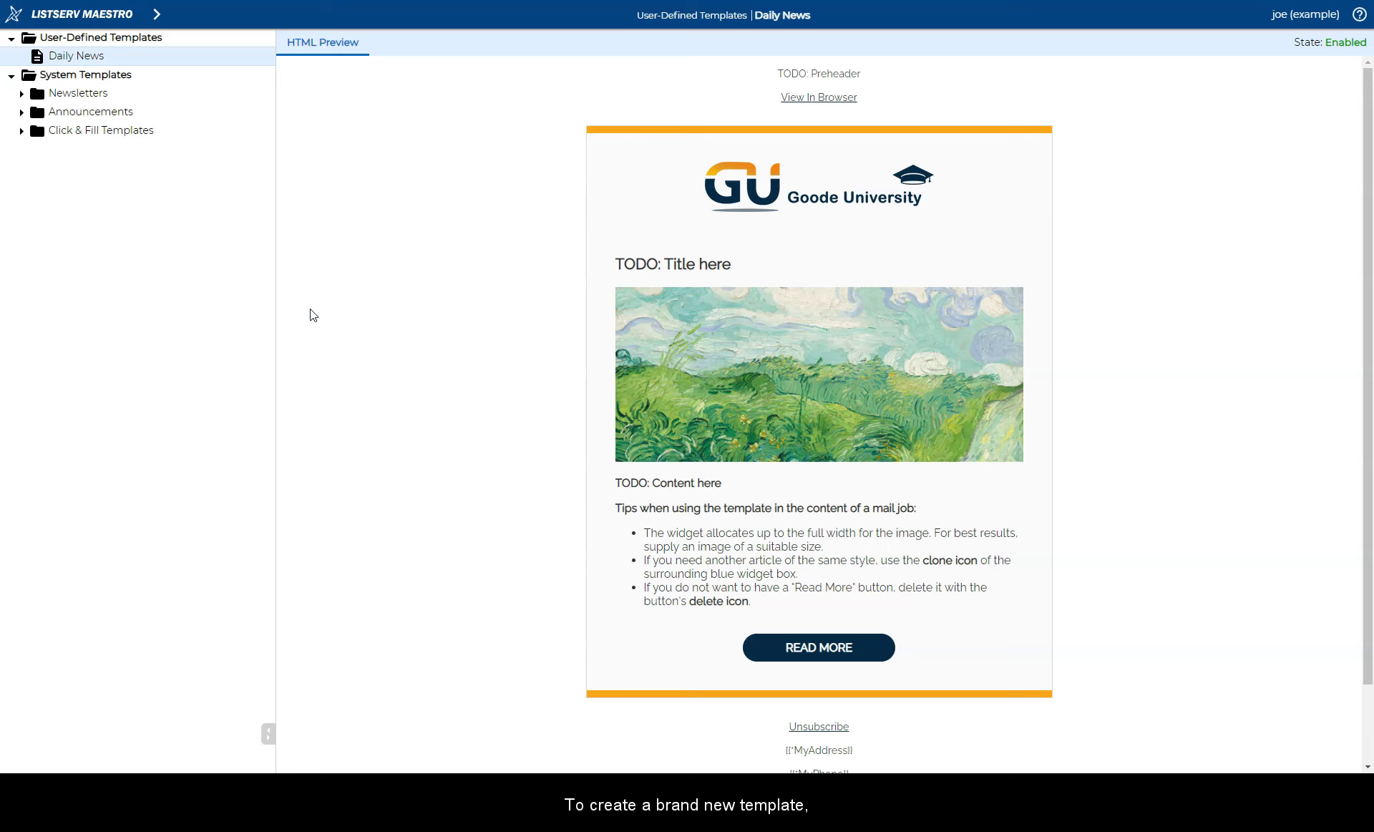
click(156, 16)
click(150, 246)
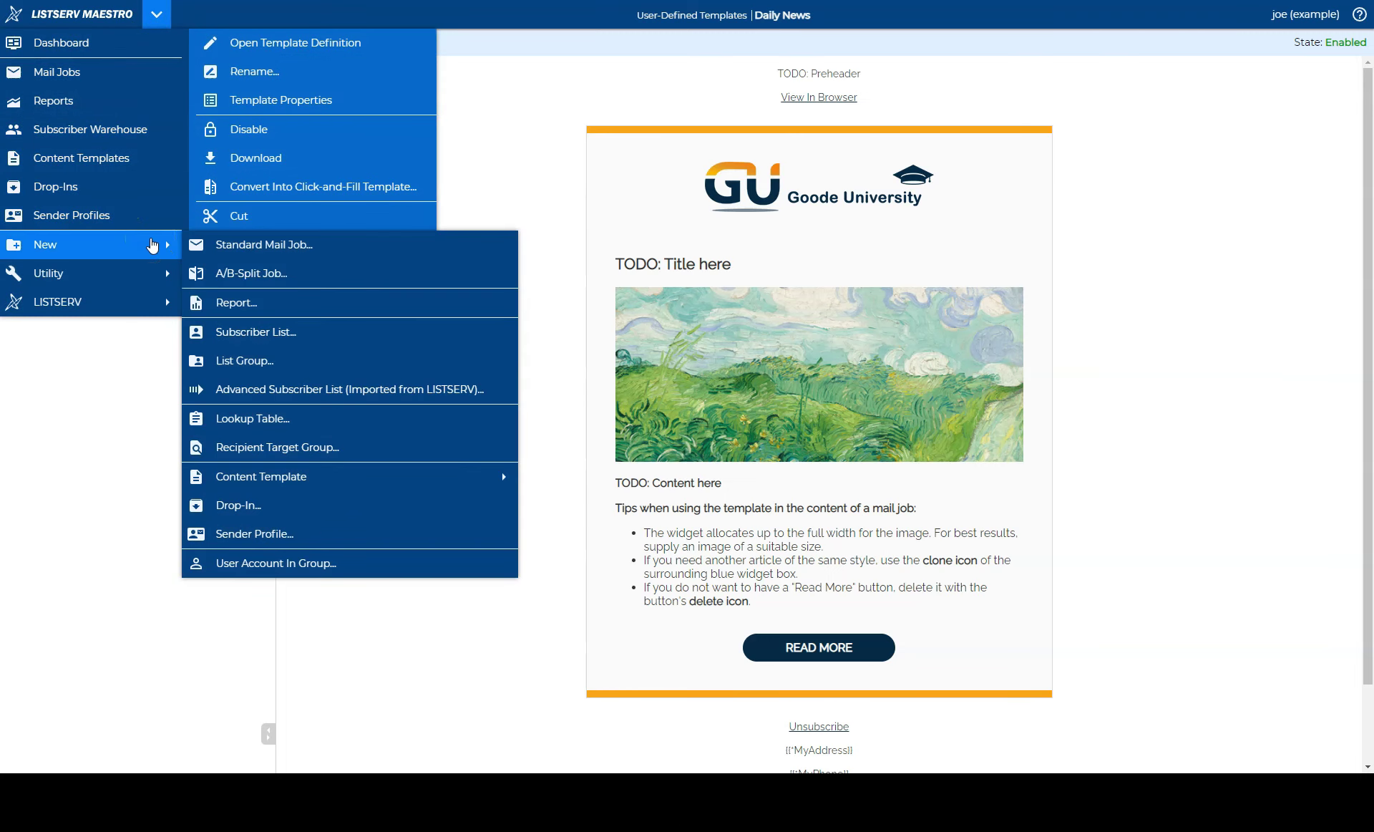
click(275, 477)
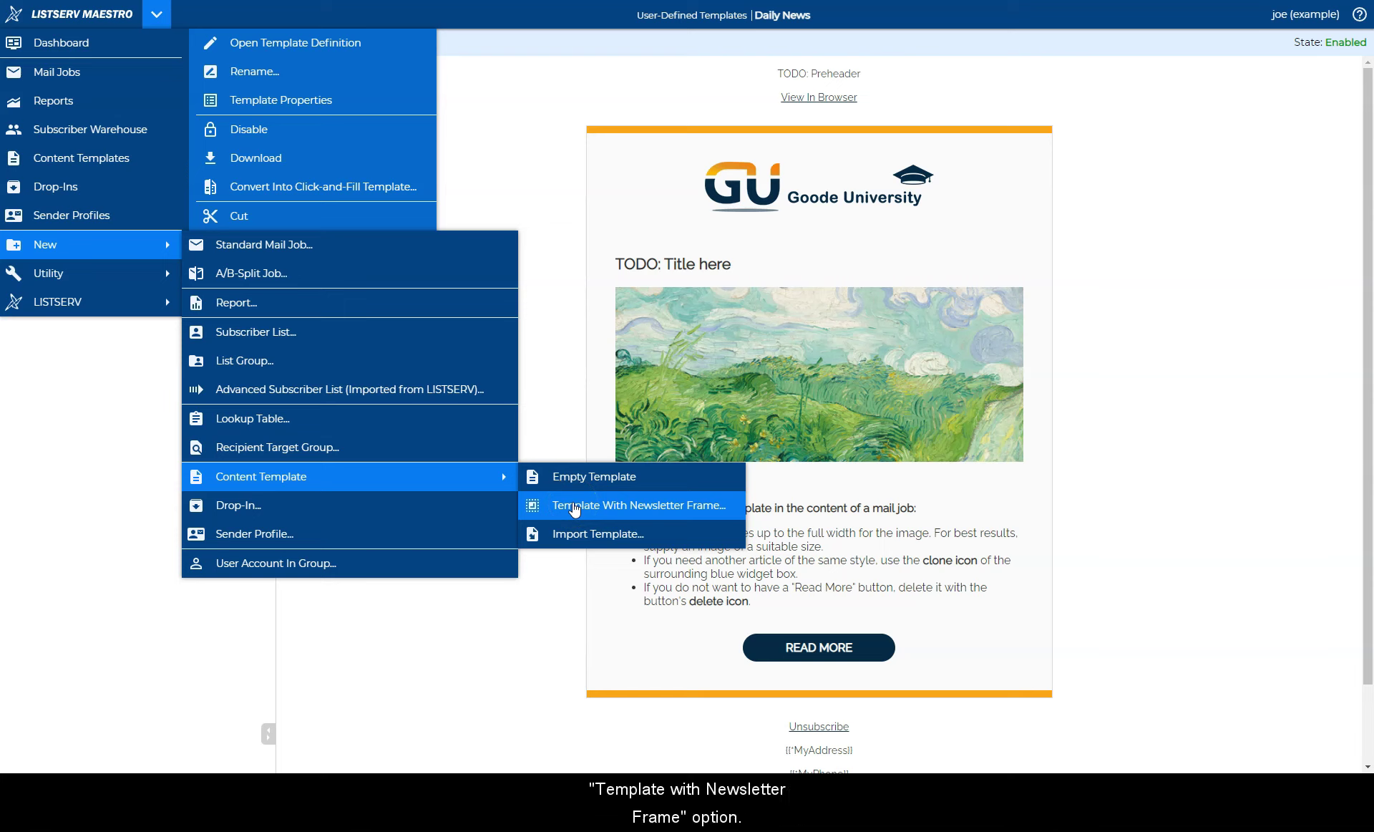
click(572, 504)
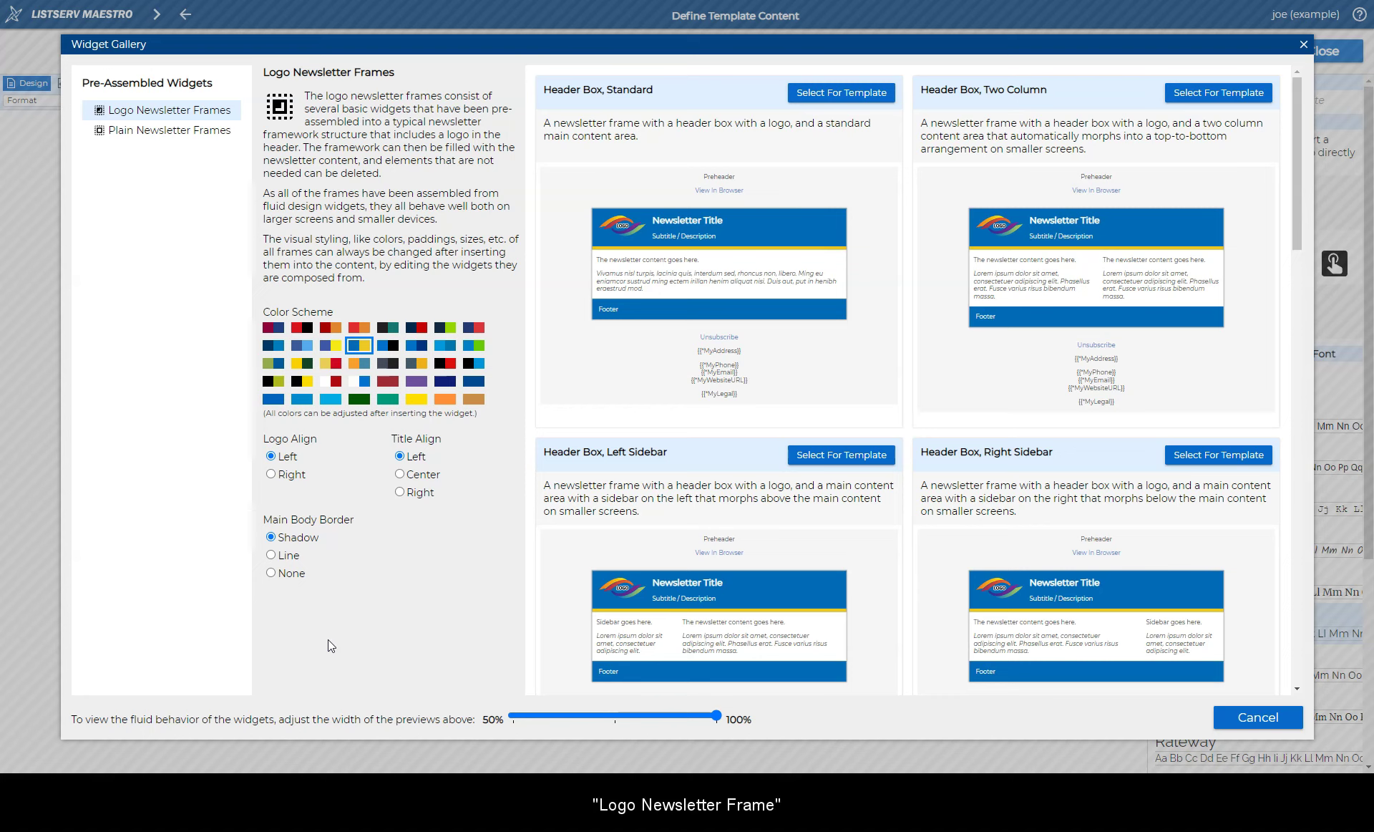
Insert the Header Box, Standard logo newsletter frame with the dark blue and light blue color scheme and a Line main body border
click(169, 132)
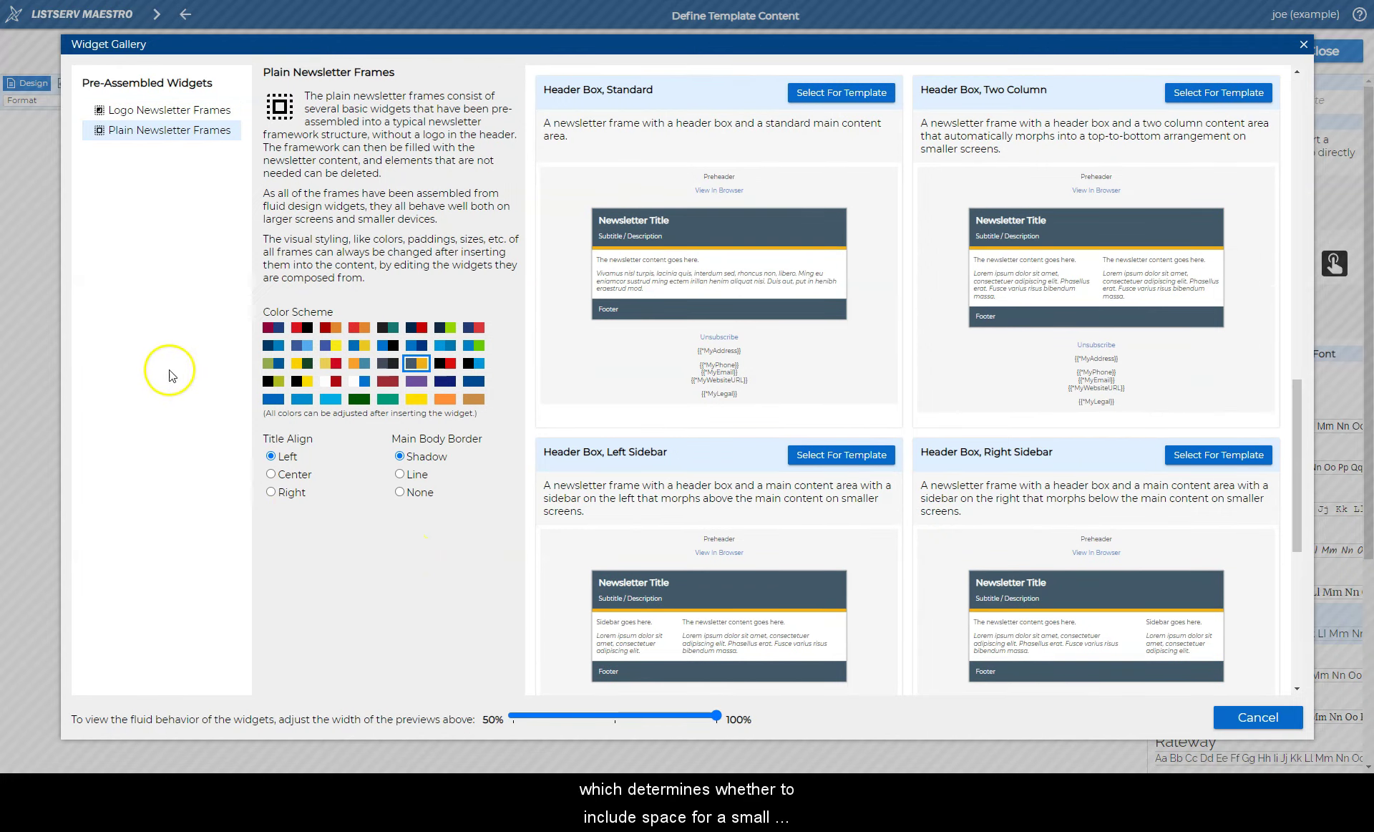
click(143, 111)
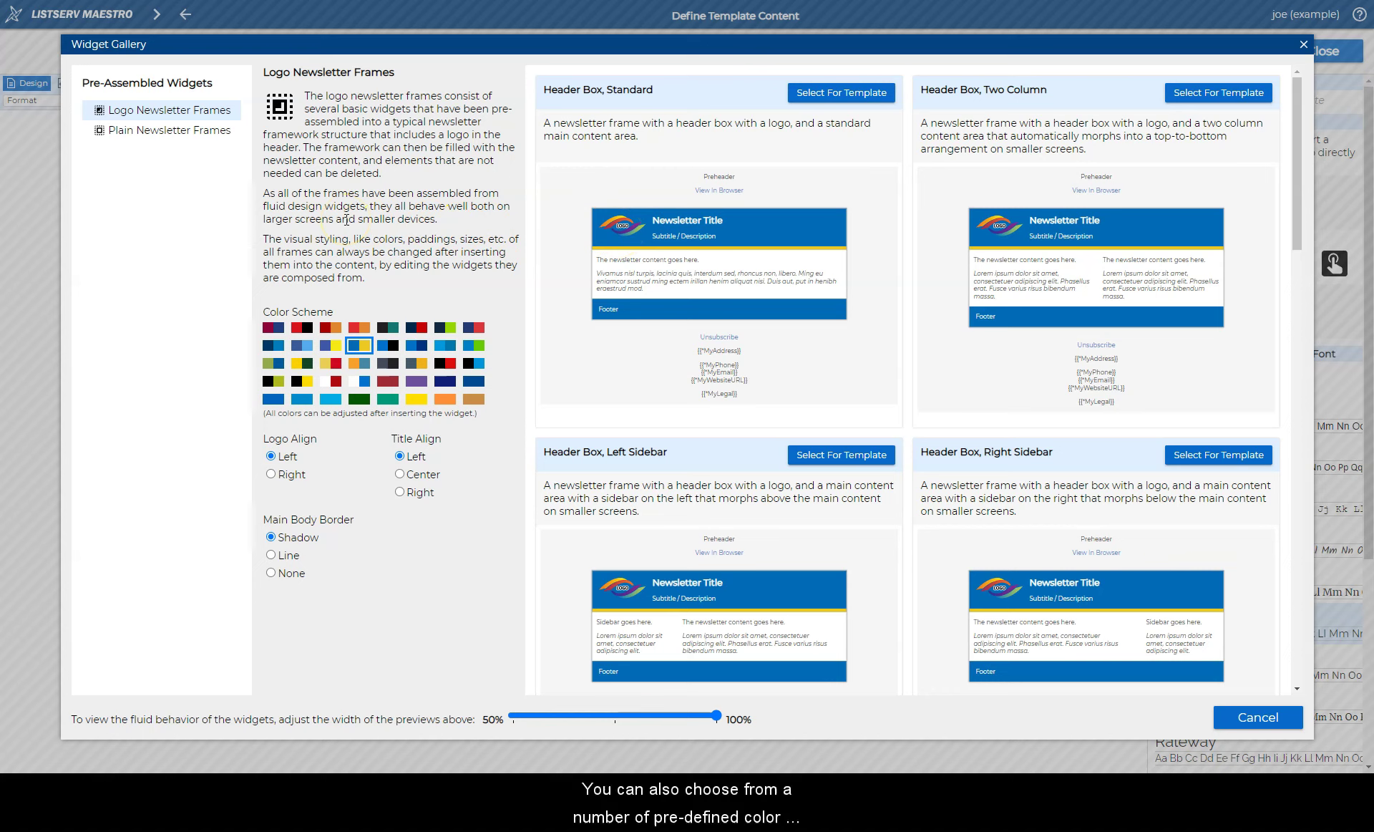
click(275, 330)
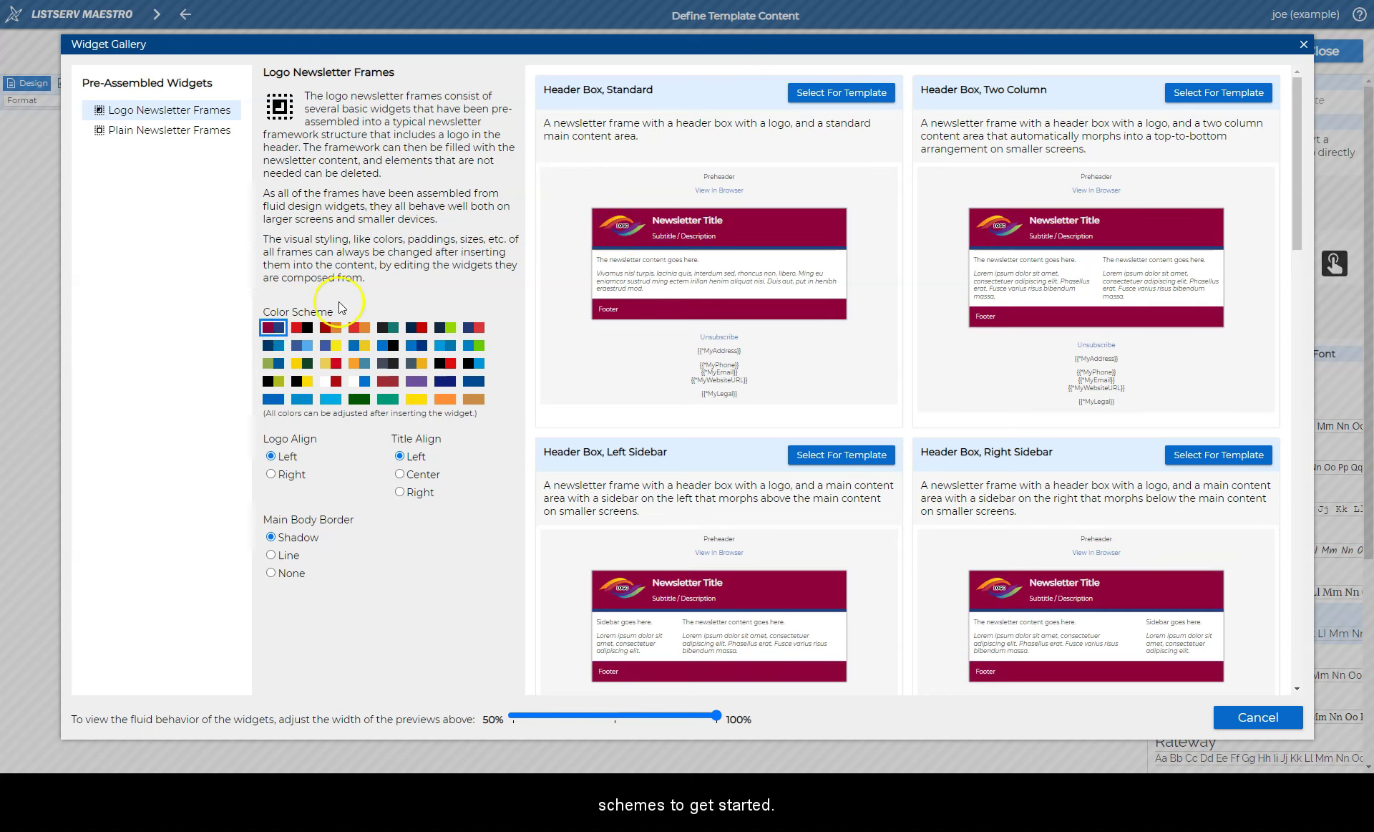
click(394, 331)
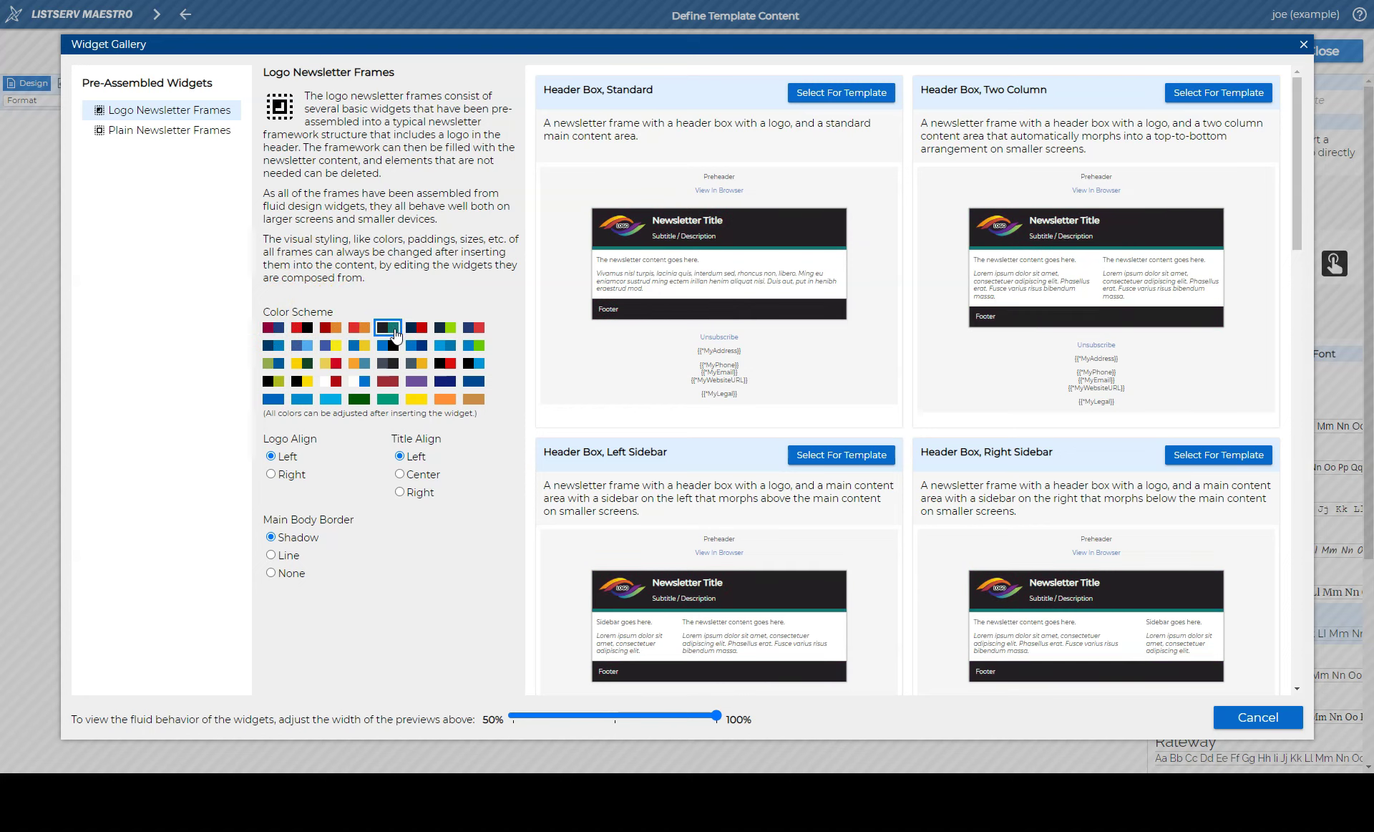
click(278, 347)
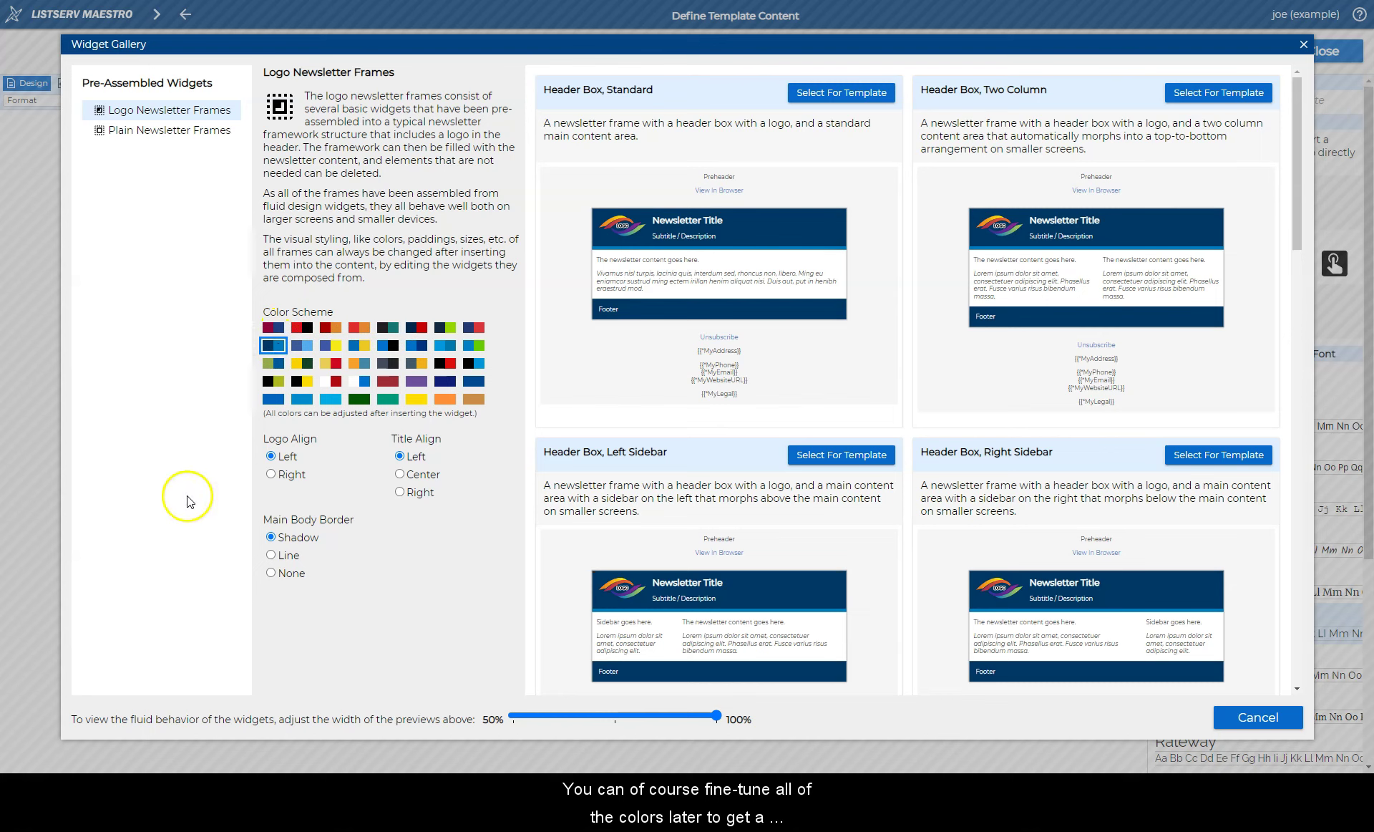
click(270, 555)
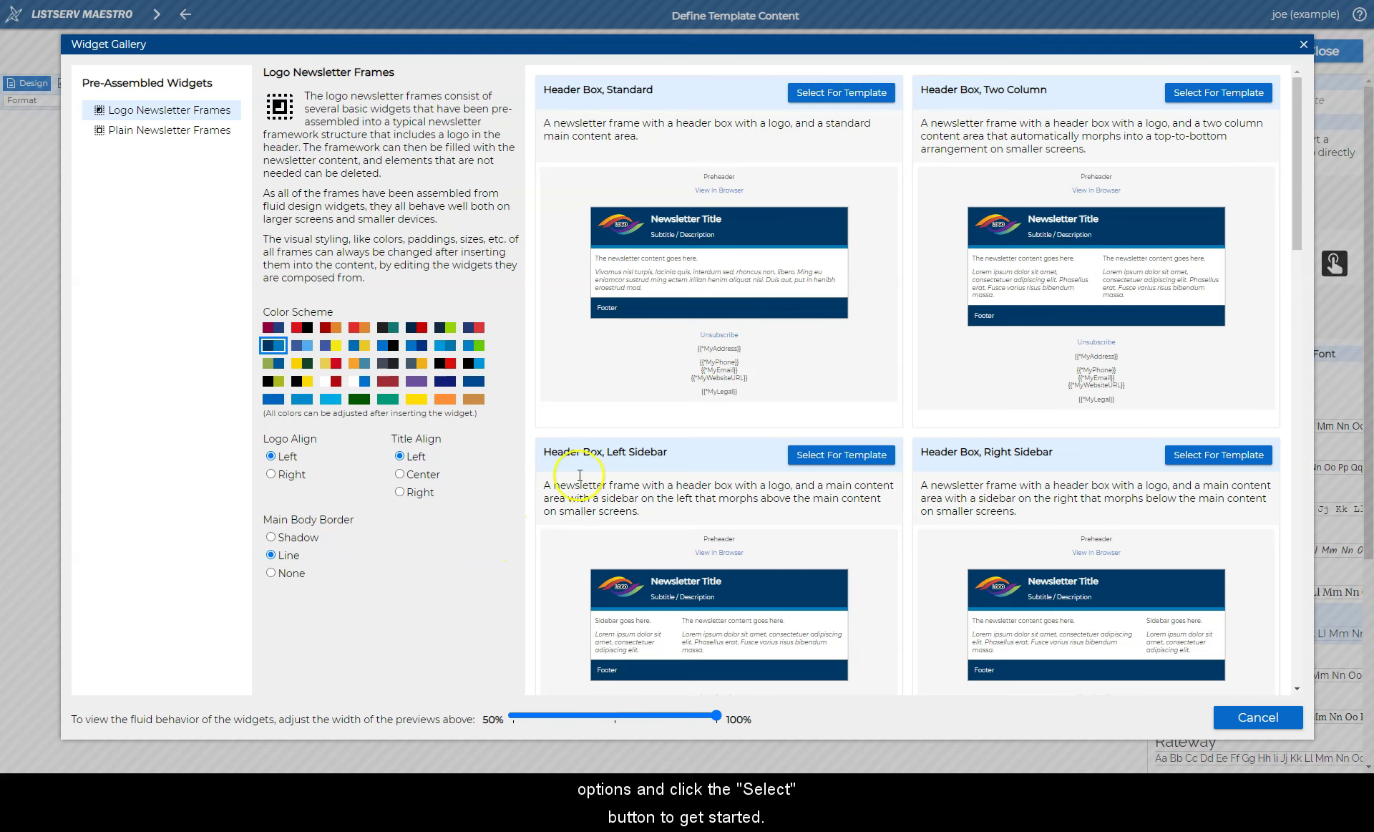
click(850, 105)
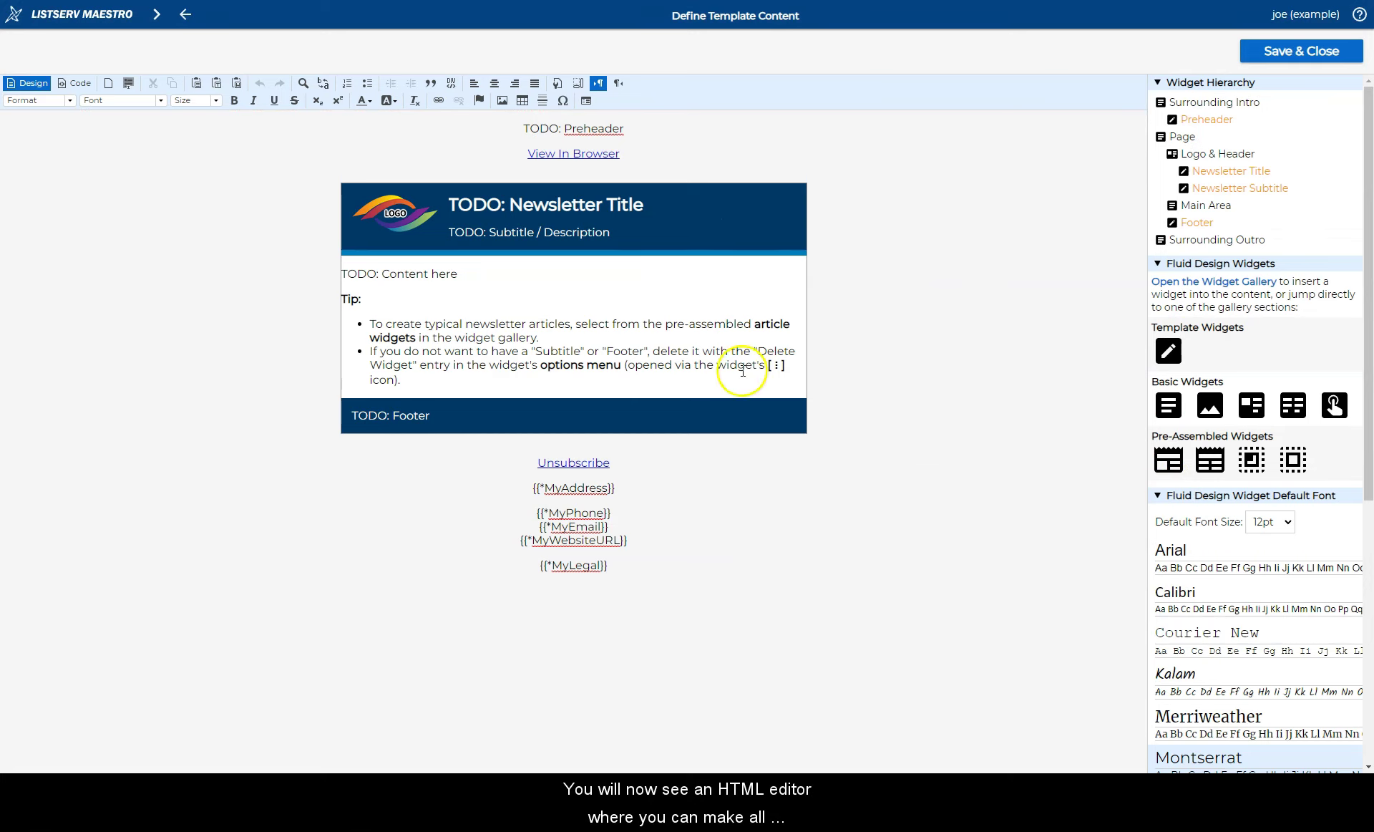
Delete the Newsletter Title and Newsletter Subtitle template blocks from the header
click(579, 341)
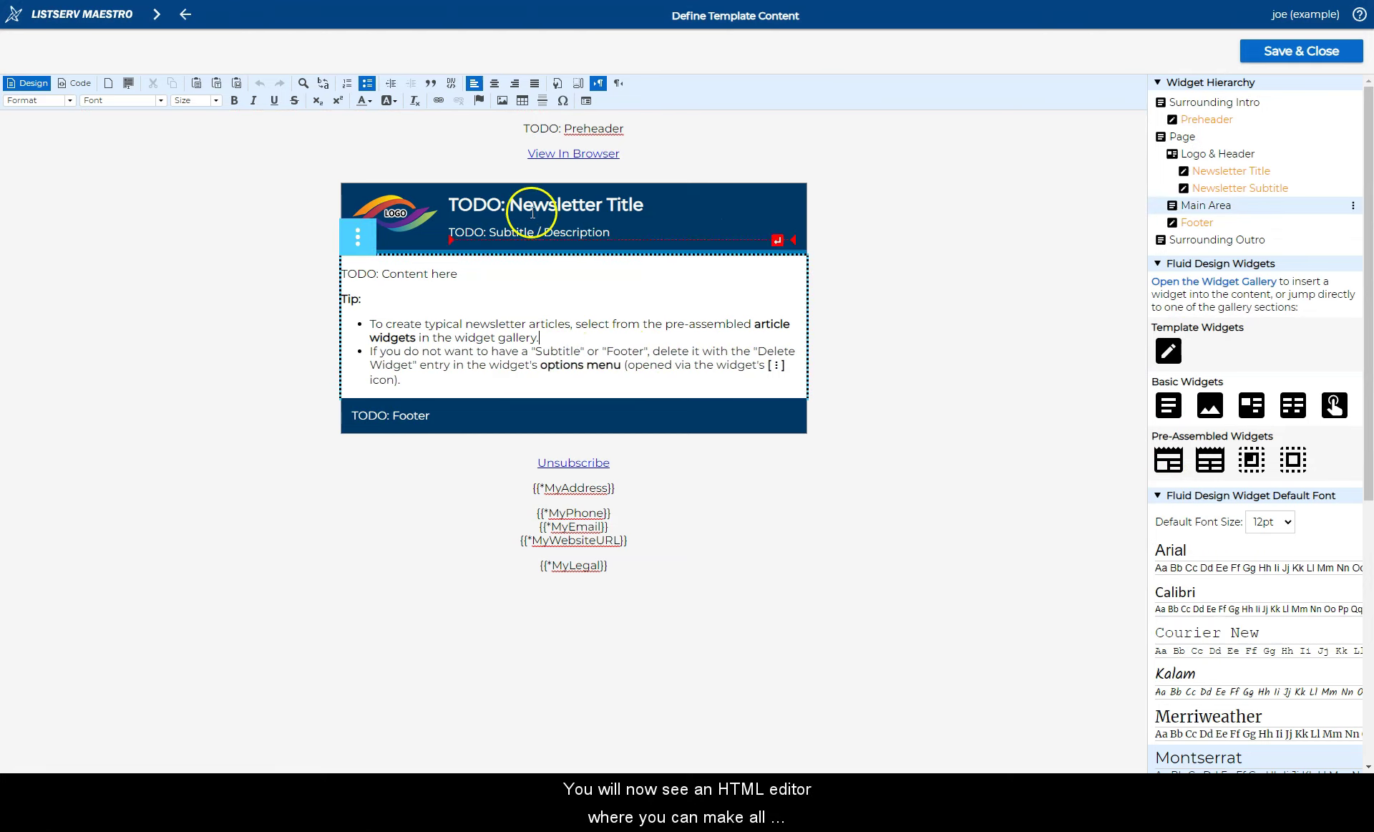
click(505, 205)
click(465, 176)
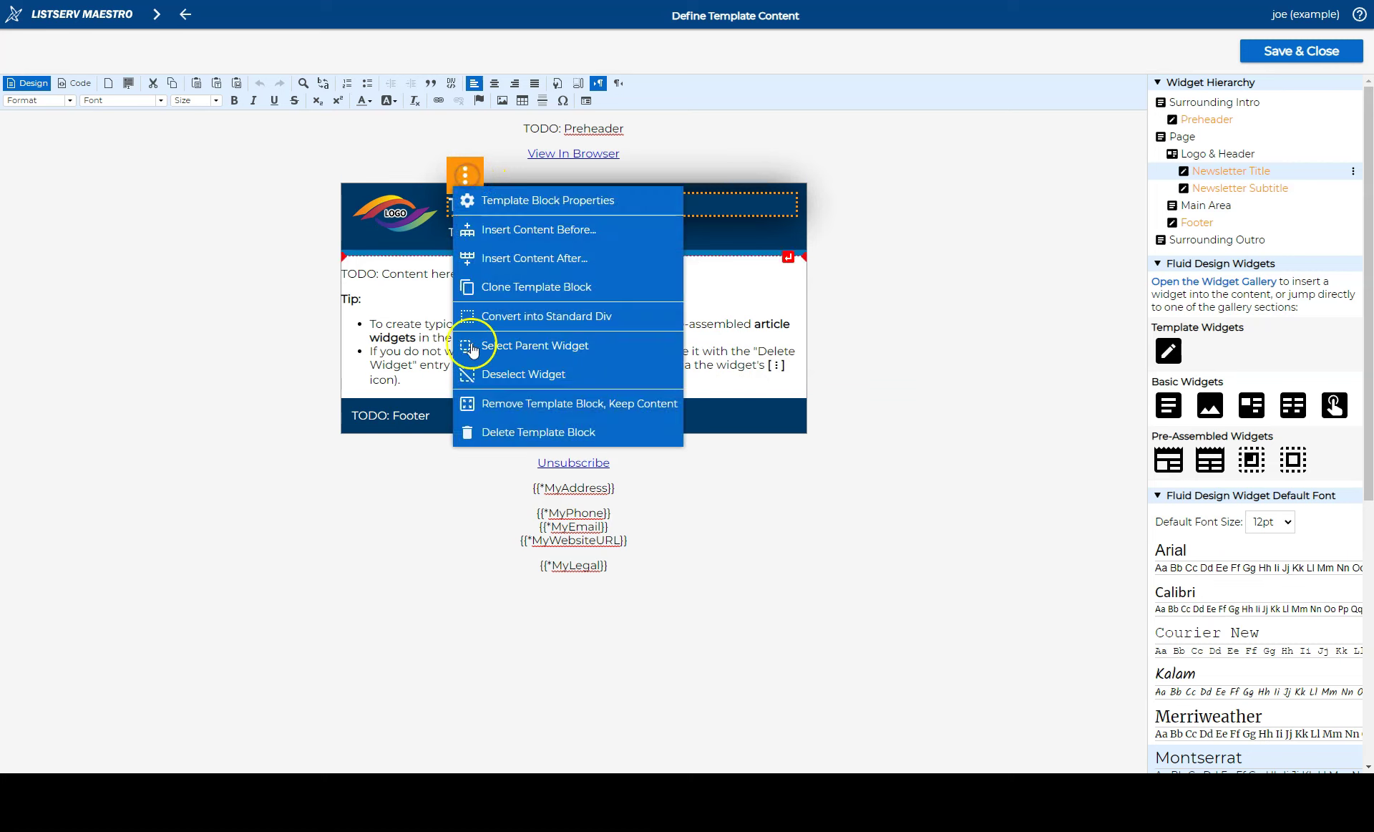
click(537, 432)
click(491, 216)
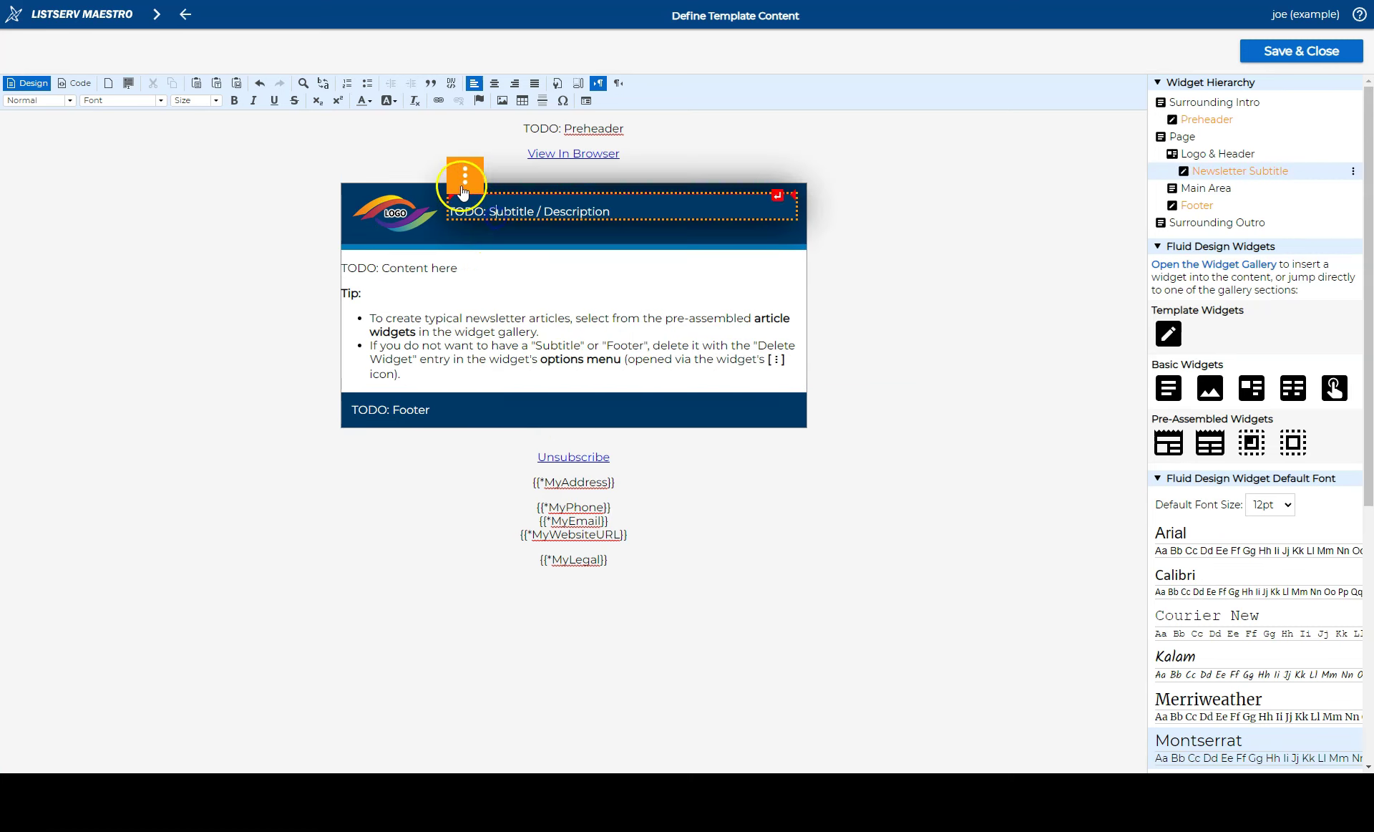
click(465, 176)
click(521, 427)
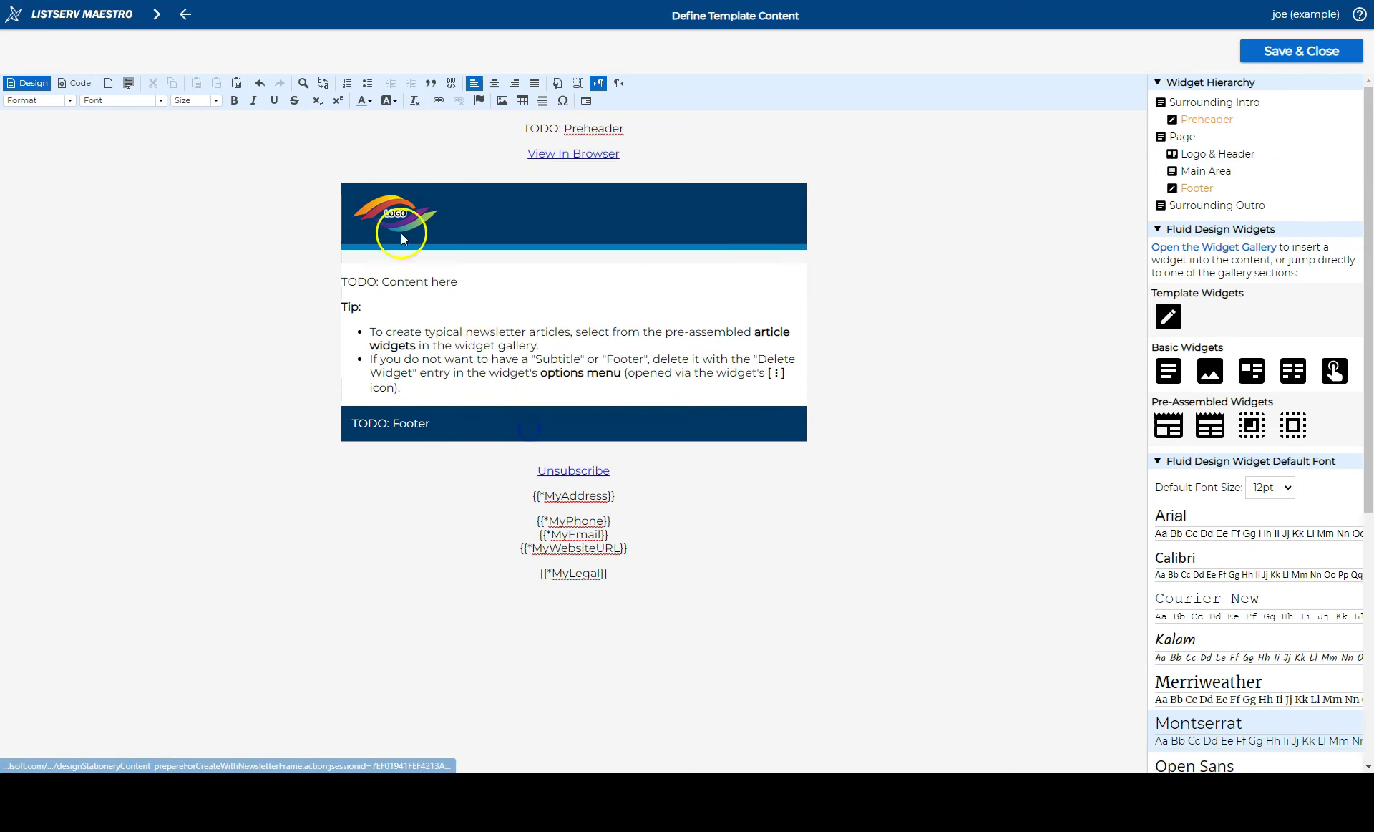
click(395, 218)
click(357, 171)
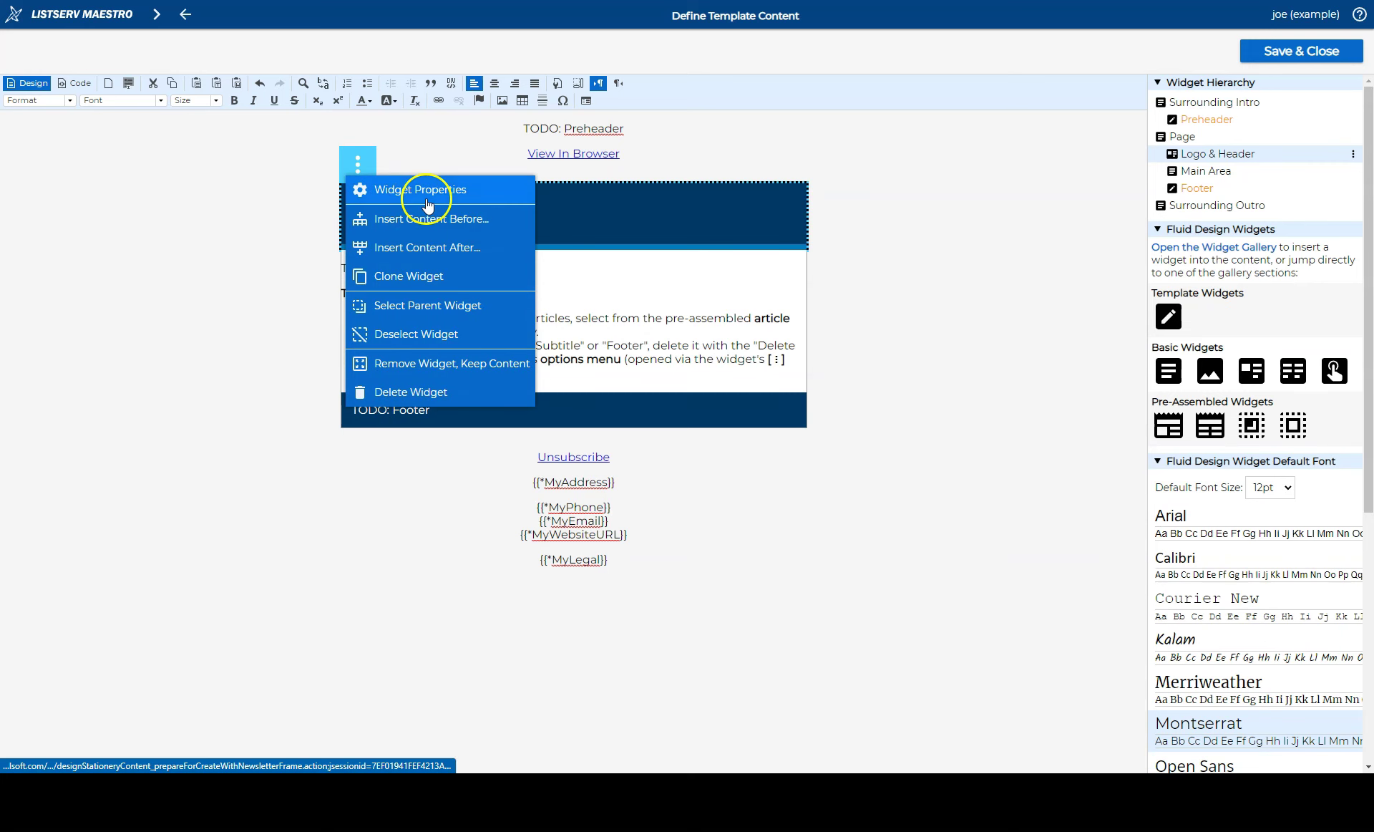
click(420, 190)
click(461, 256)
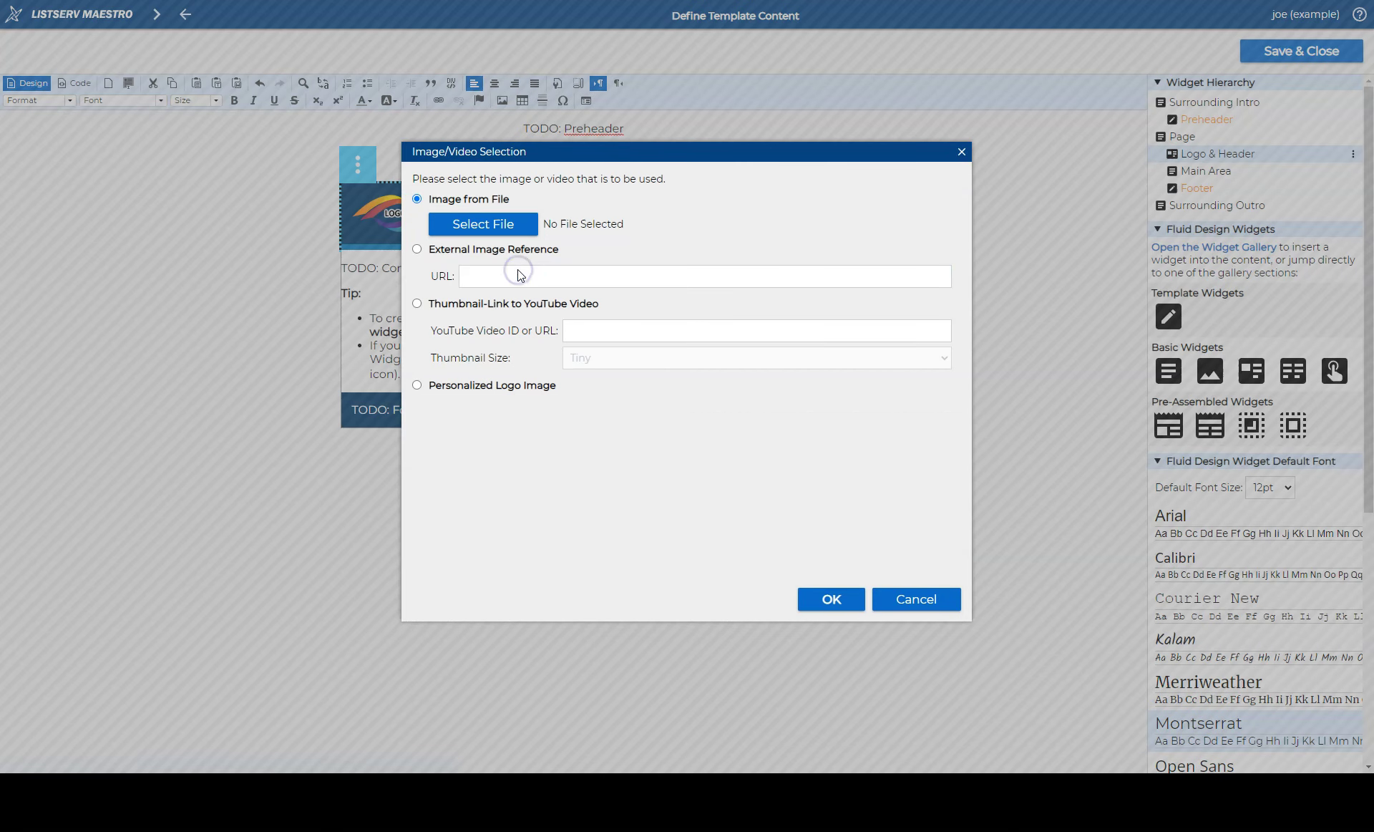
click(525, 275)
click(544, 310)
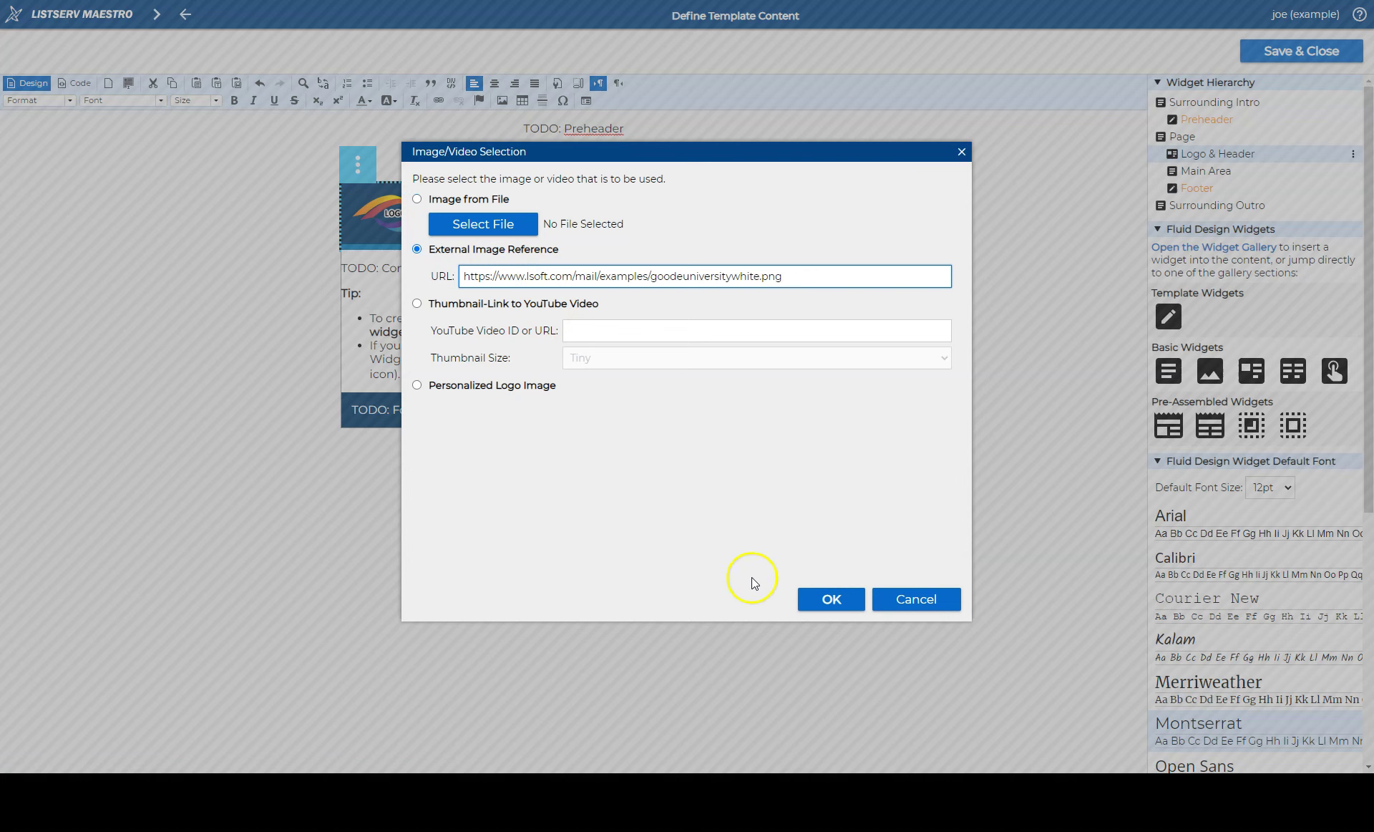
click(829, 599)
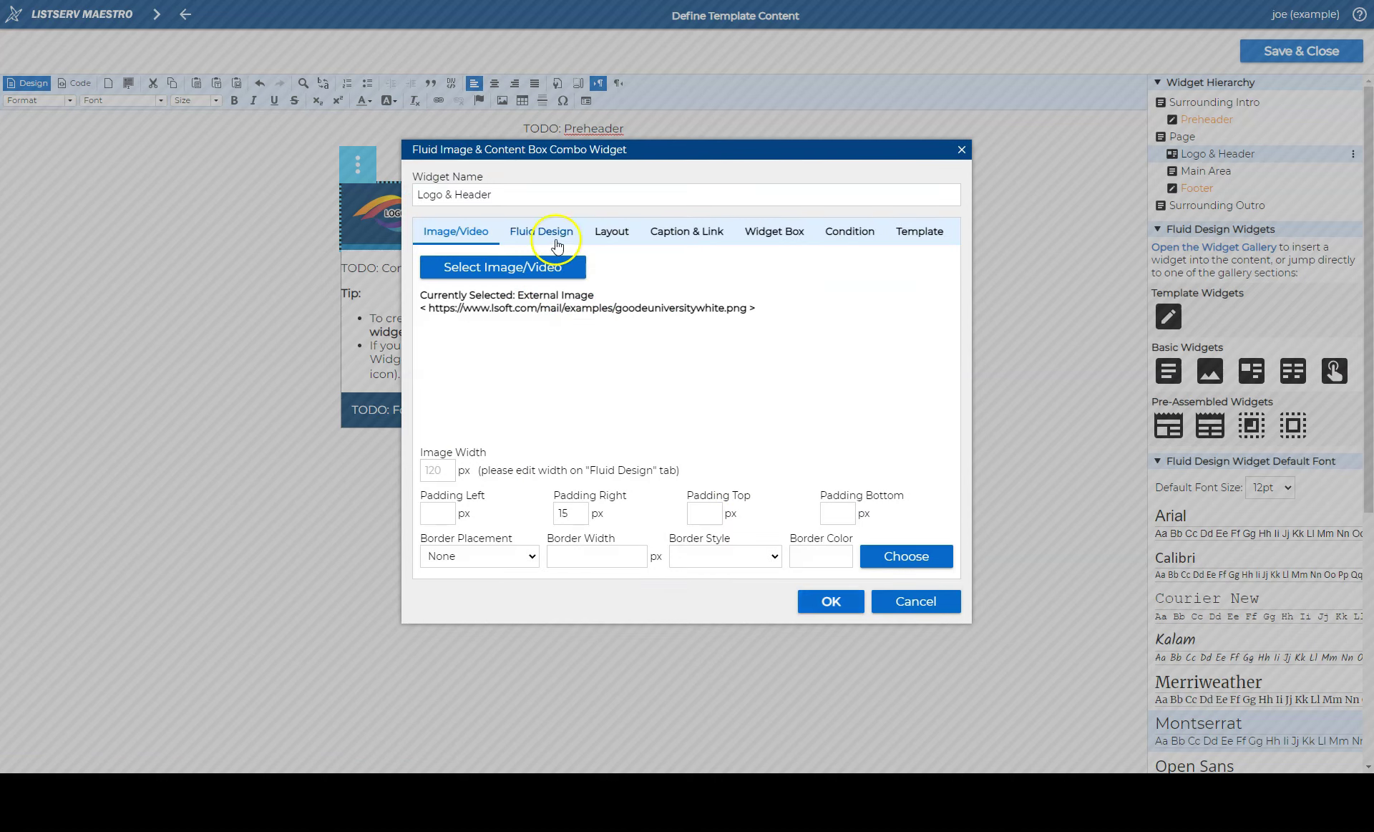
Set the header logo's default width to 100% of the parent width and apply the widget properties
click(555, 233)
double_click(433, 338)
text(100)
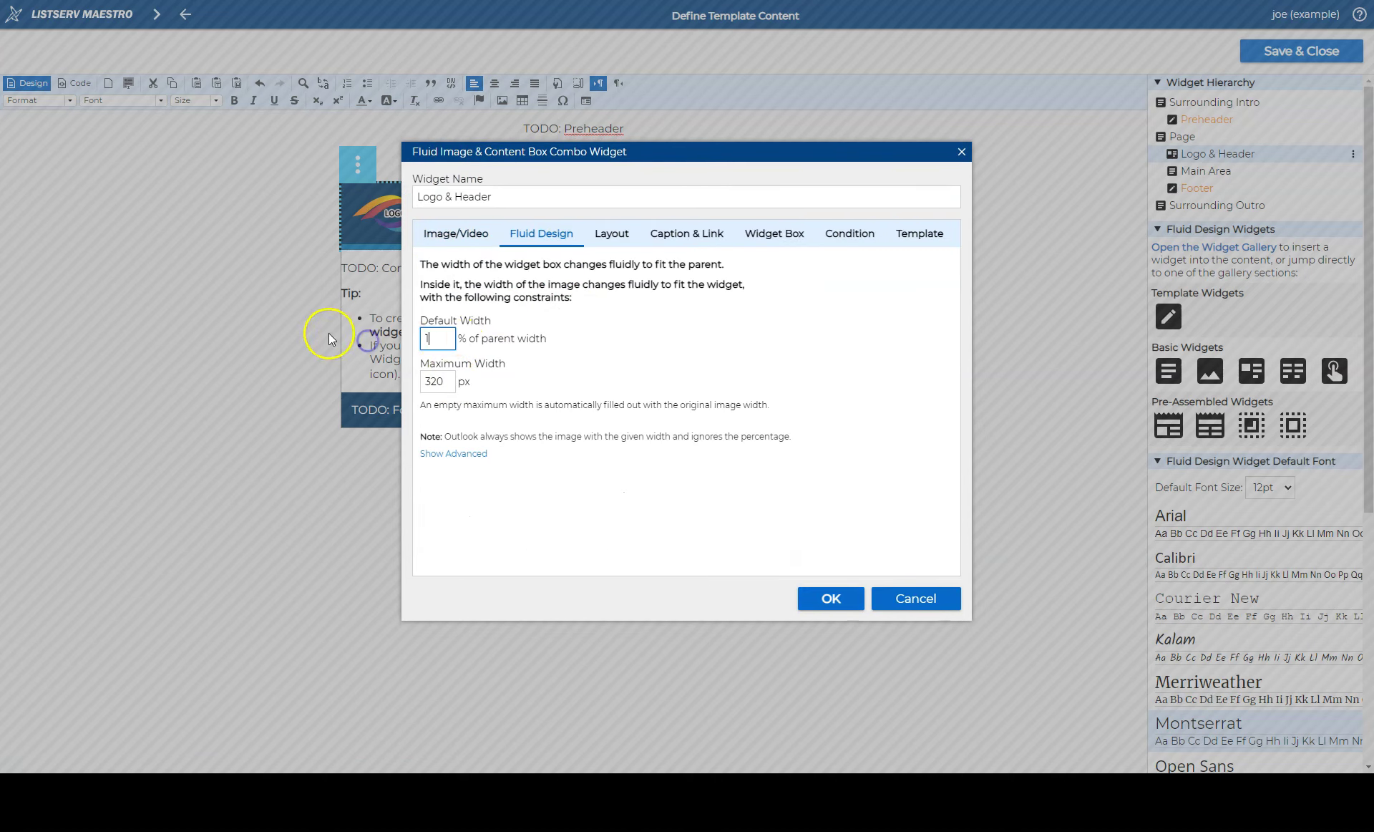
click(817, 594)
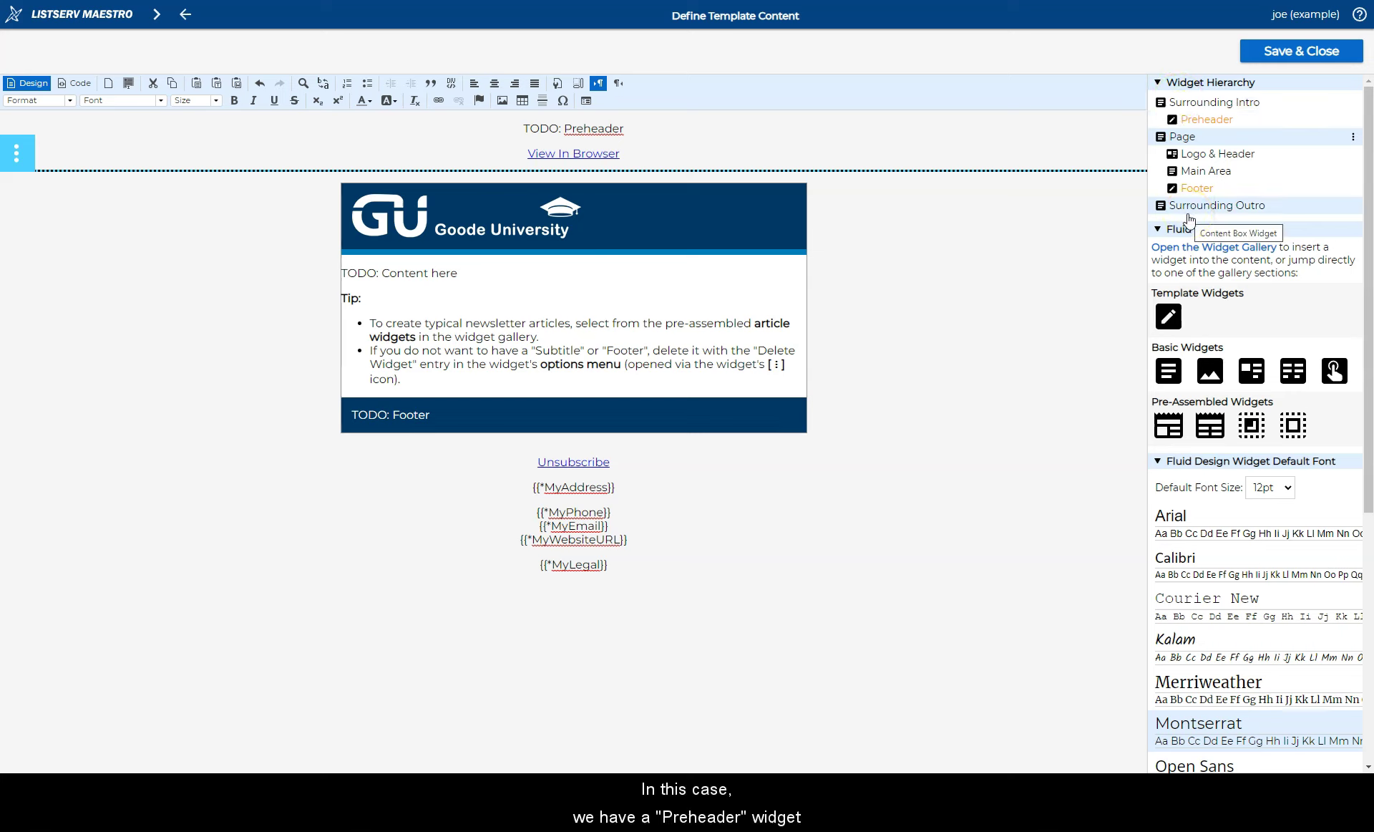
Examine the widget hierarchy by selecting the Preheader, Surrounding Outro, Page, Logo & Header, Main Area and Footer widgets
click(1213, 118)
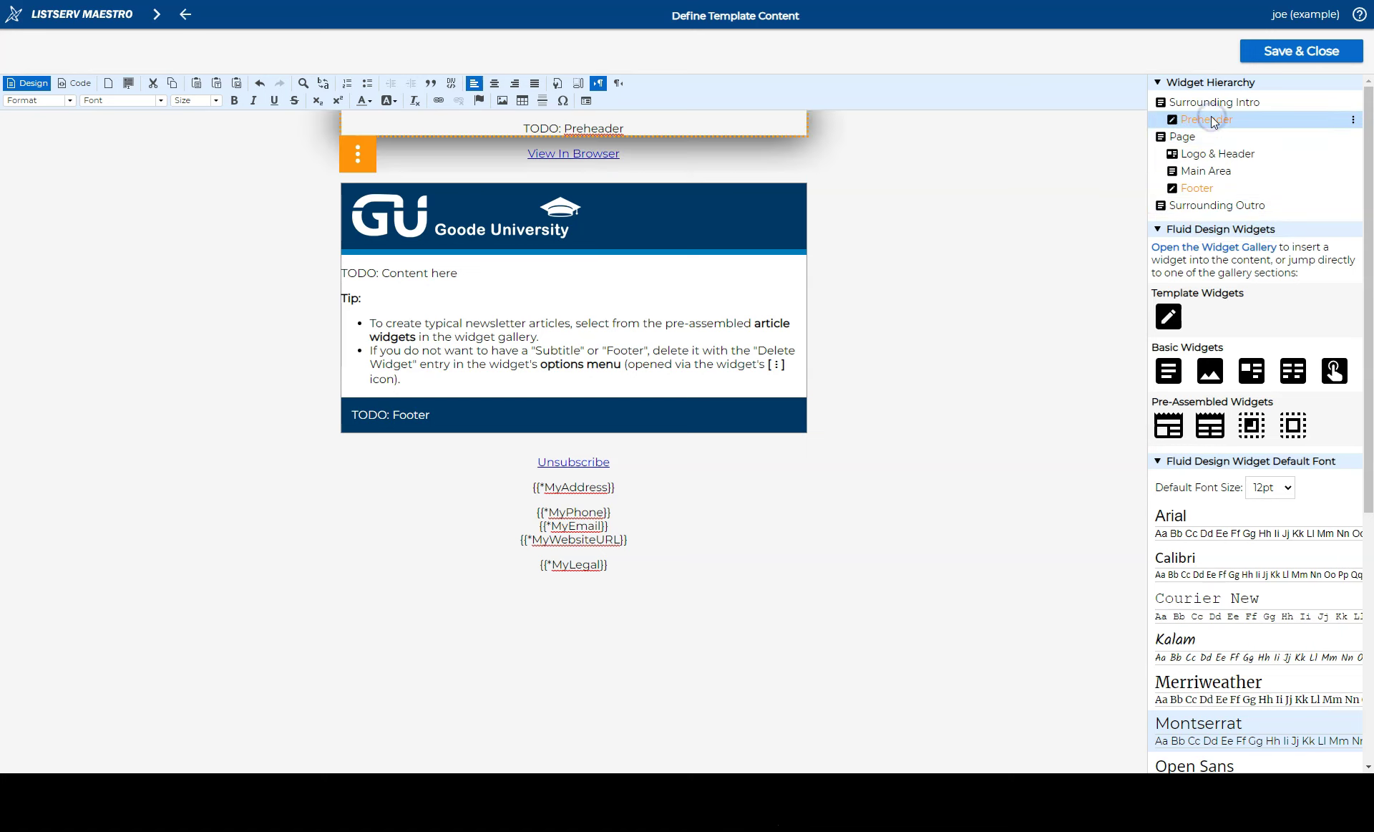
click(1226, 205)
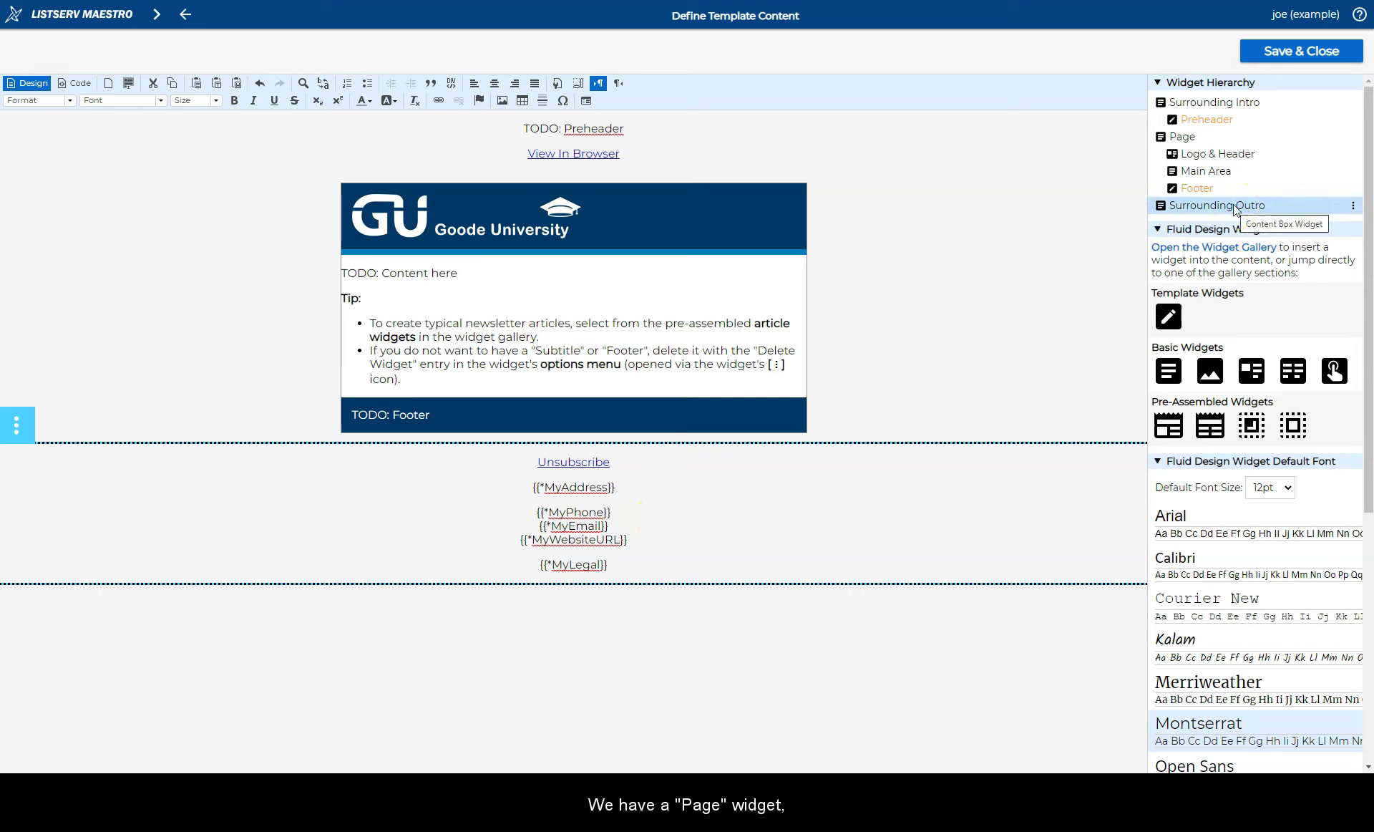
click(1182, 136)
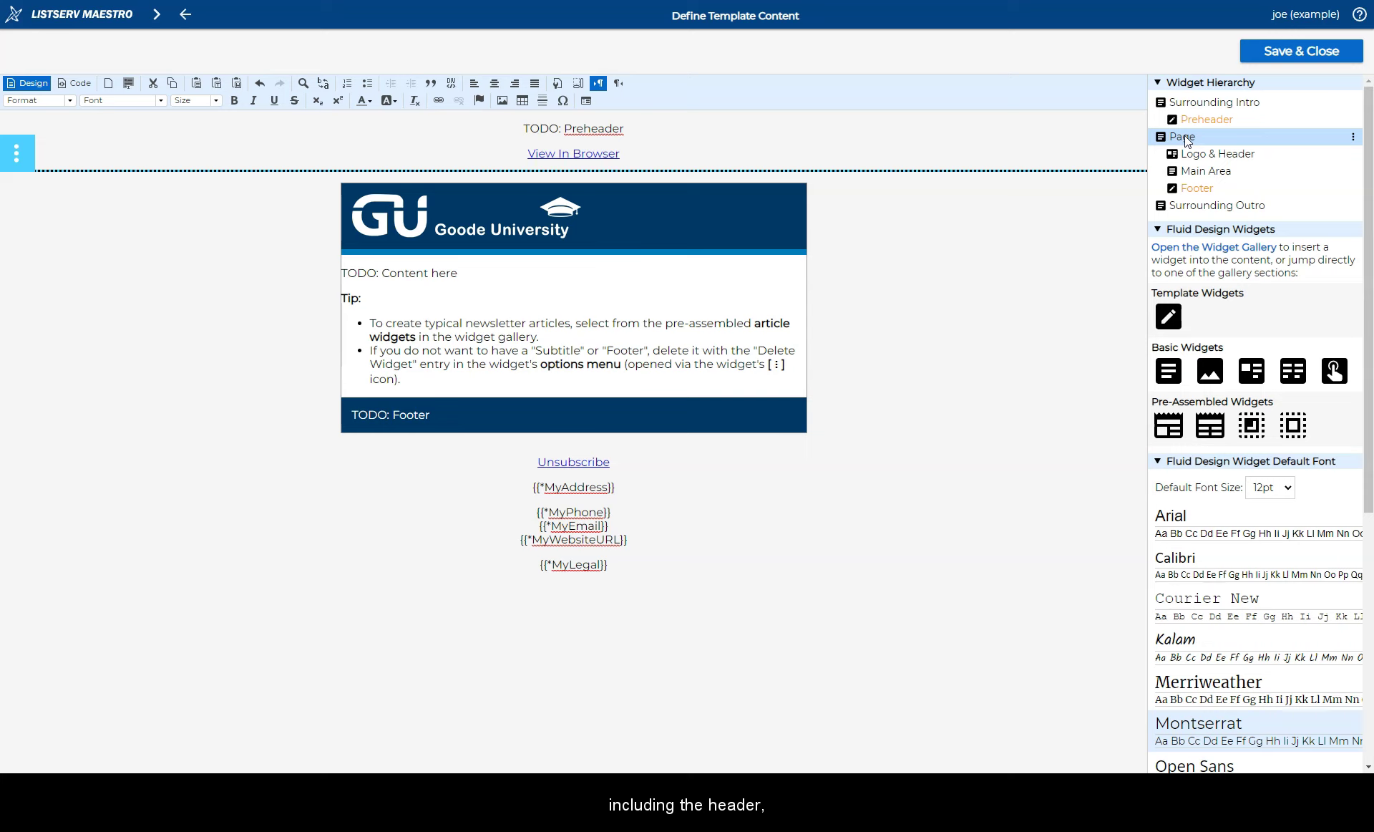
click(1201, 156)
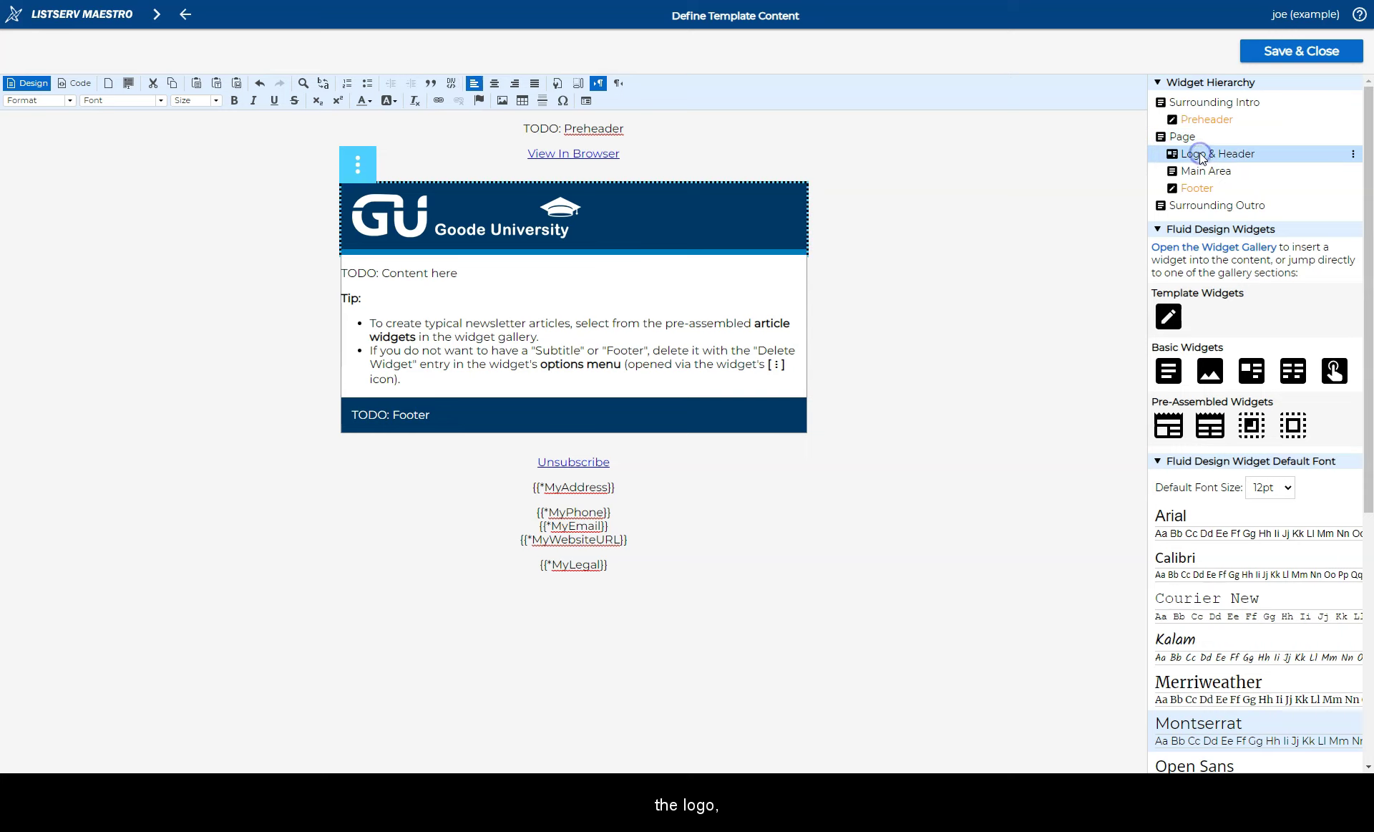
click(1208, 173)
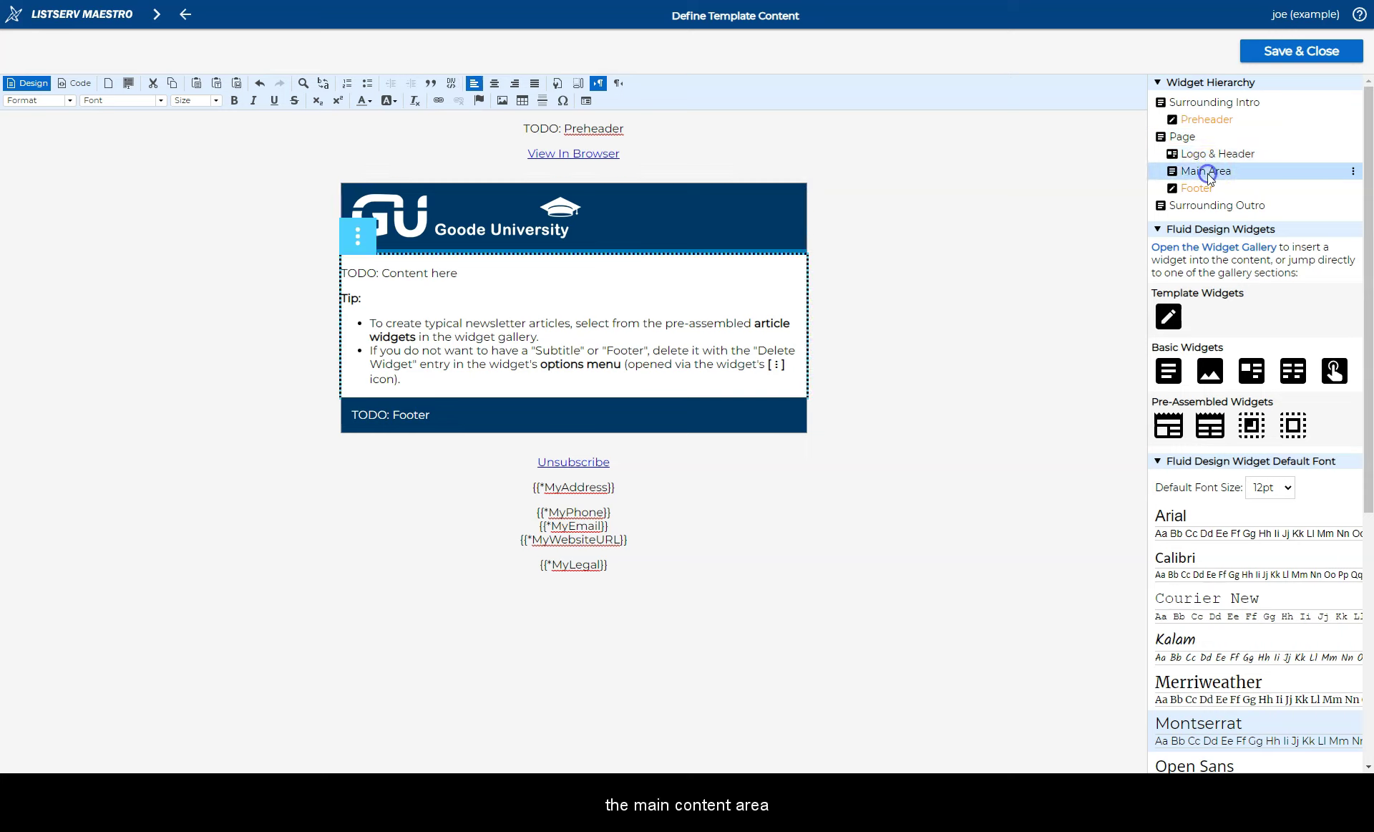
click(1208, 189)
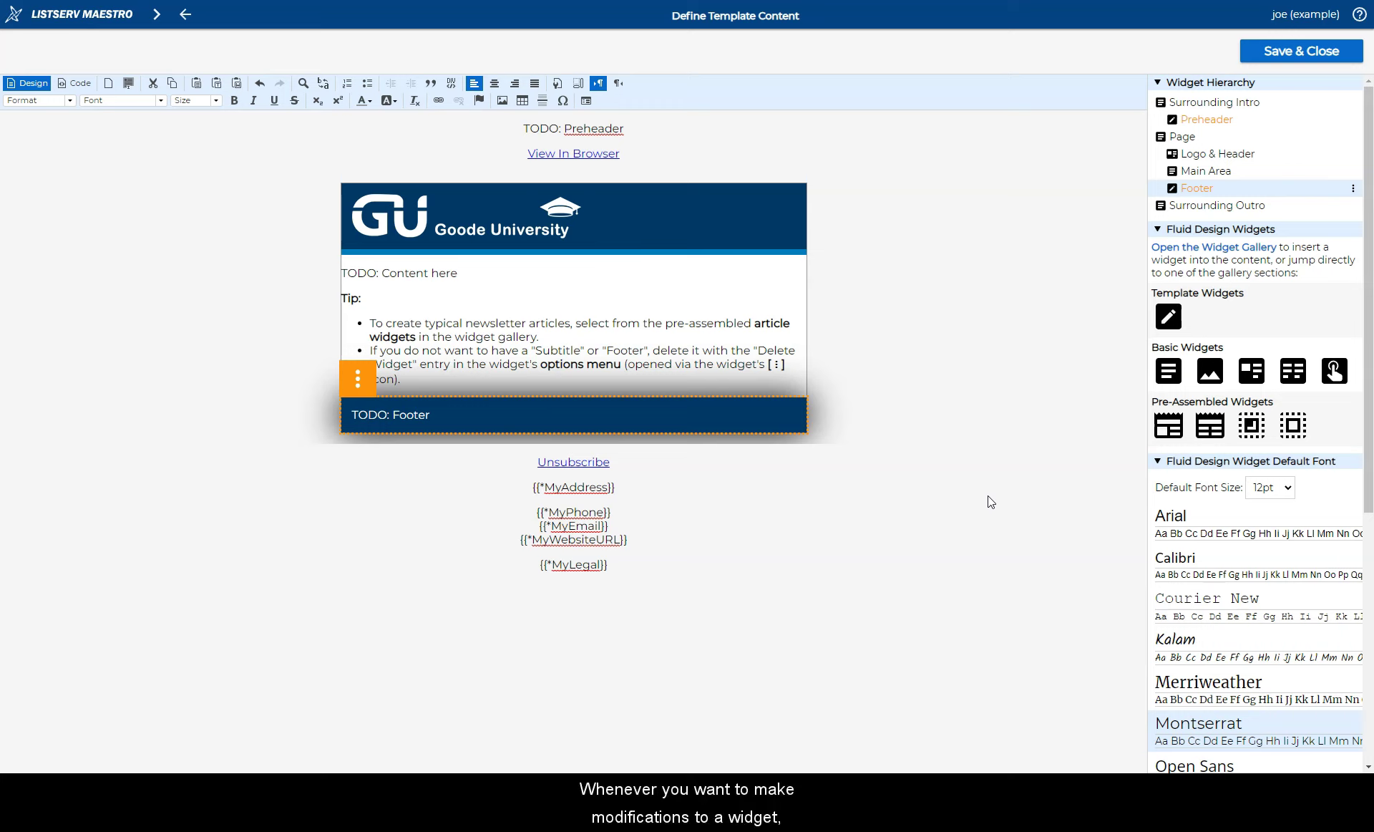
click(1188, 162)
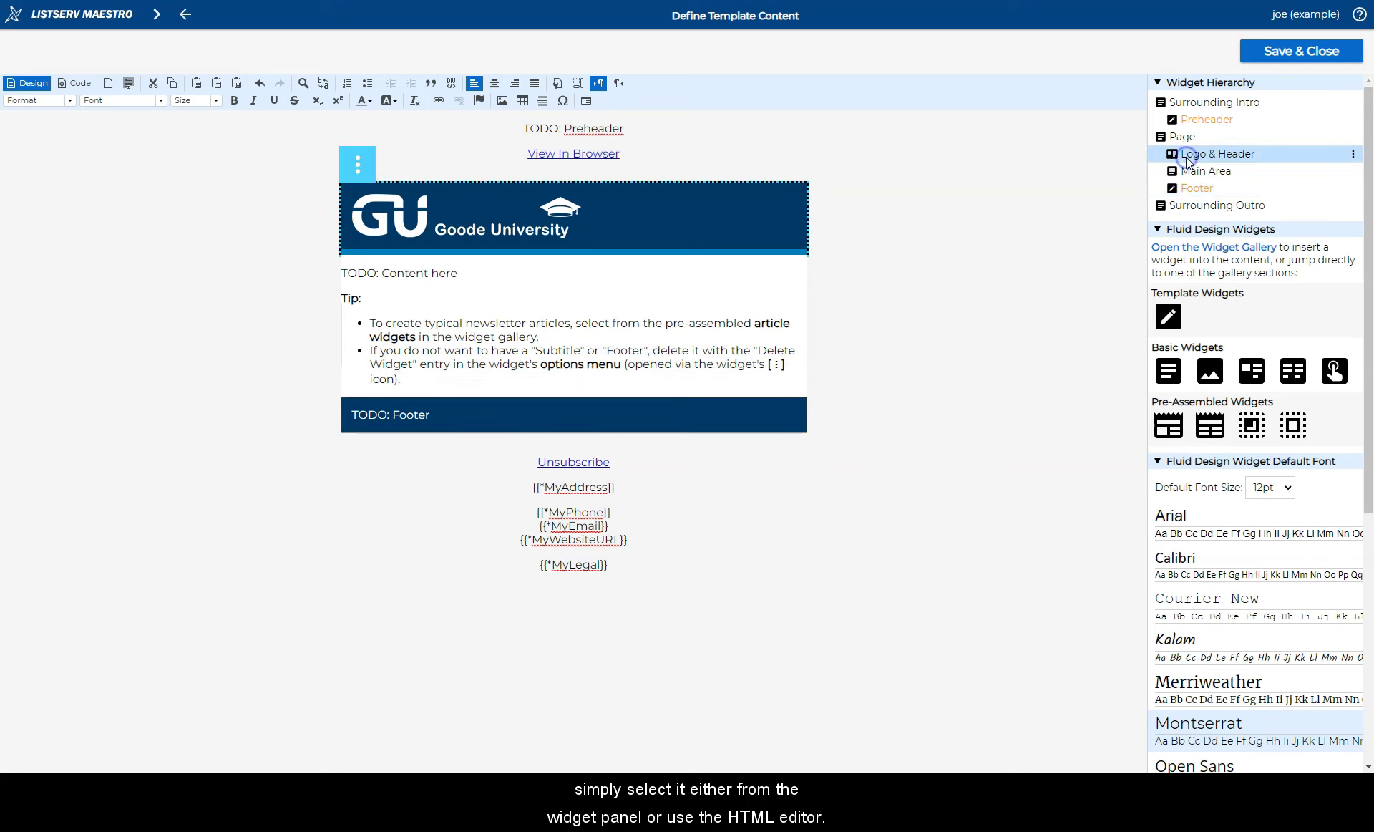
Open the Footer template block's properties and look through its available fonts
click(351, 412)
click(358, 376)
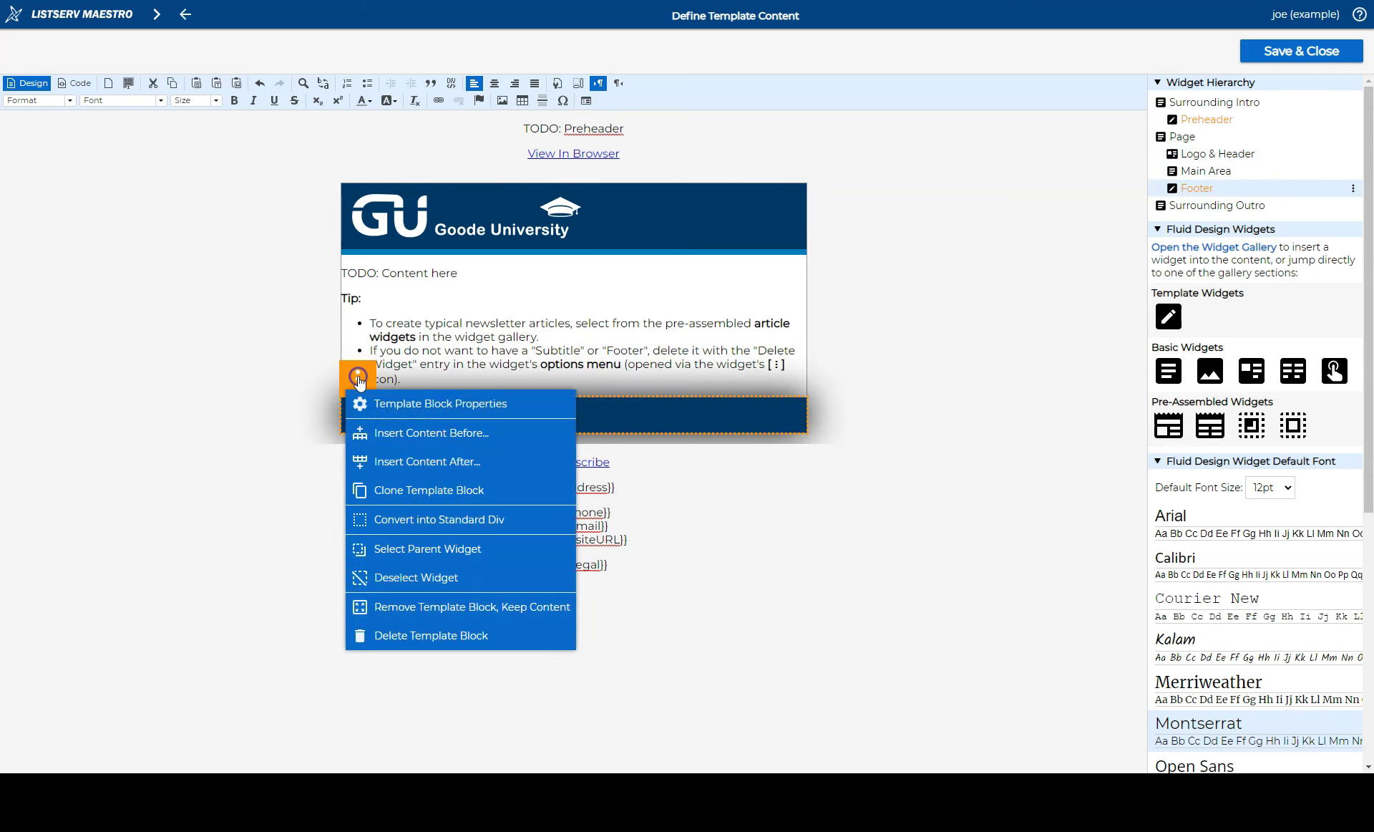
click(425, 407)
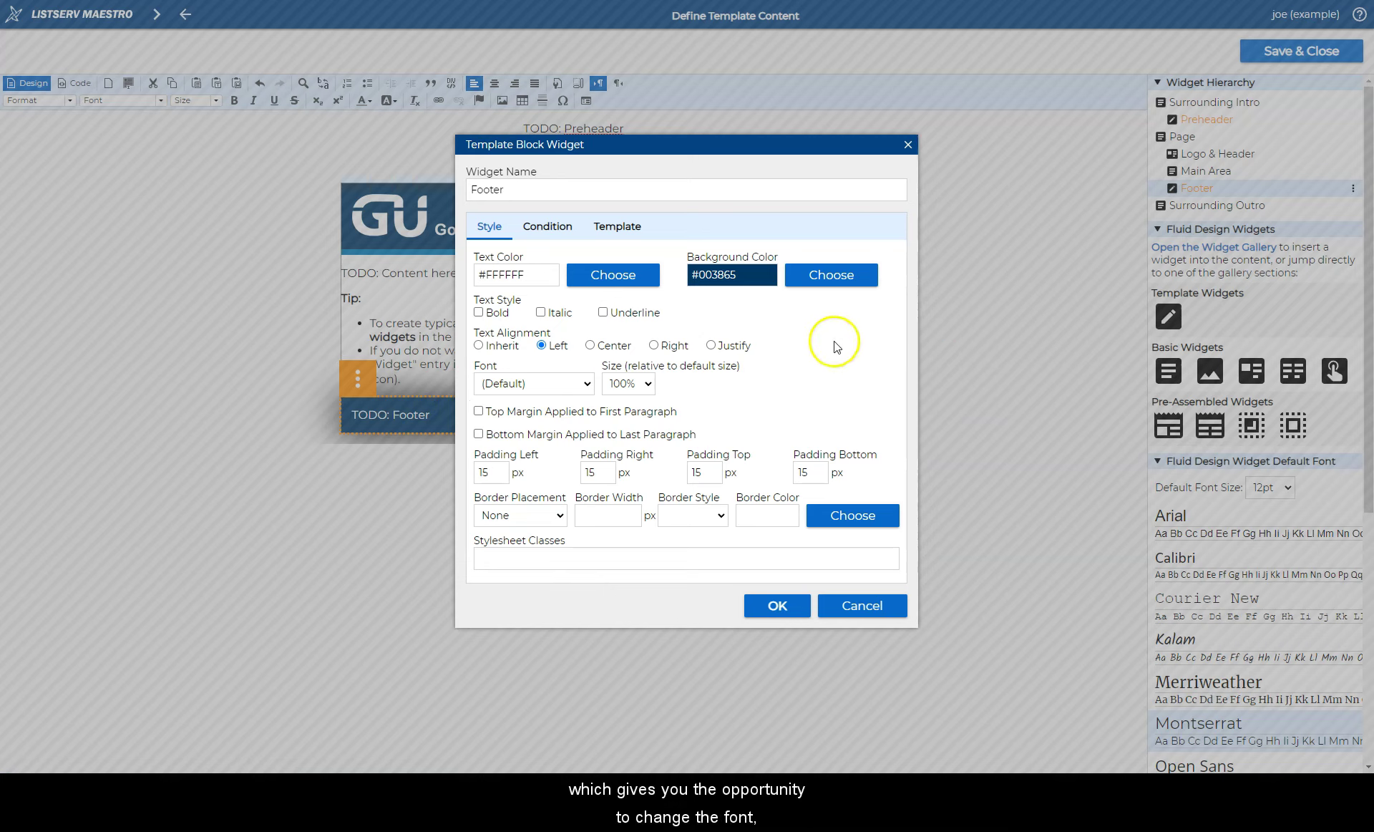
click(529, 387)
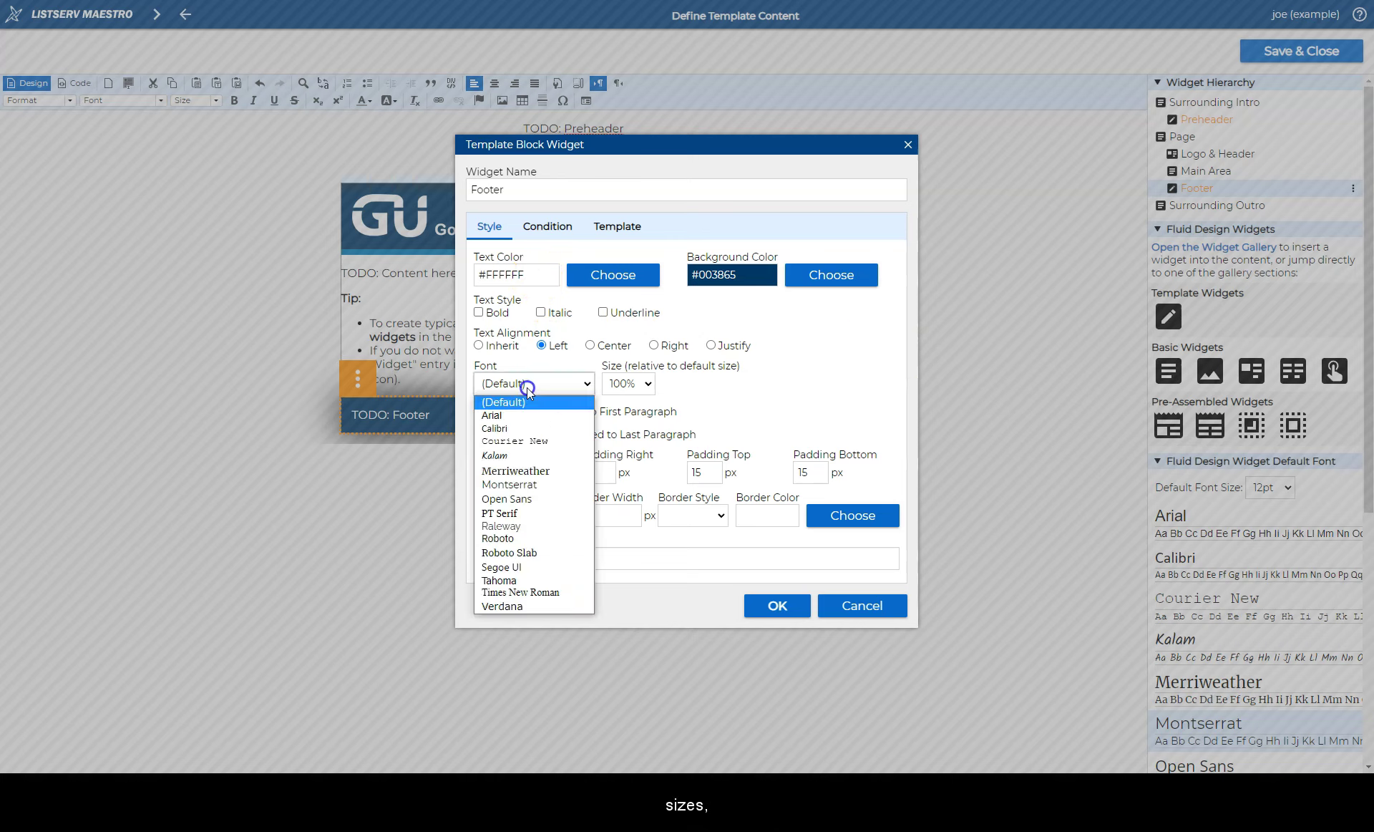
click(529, 387)
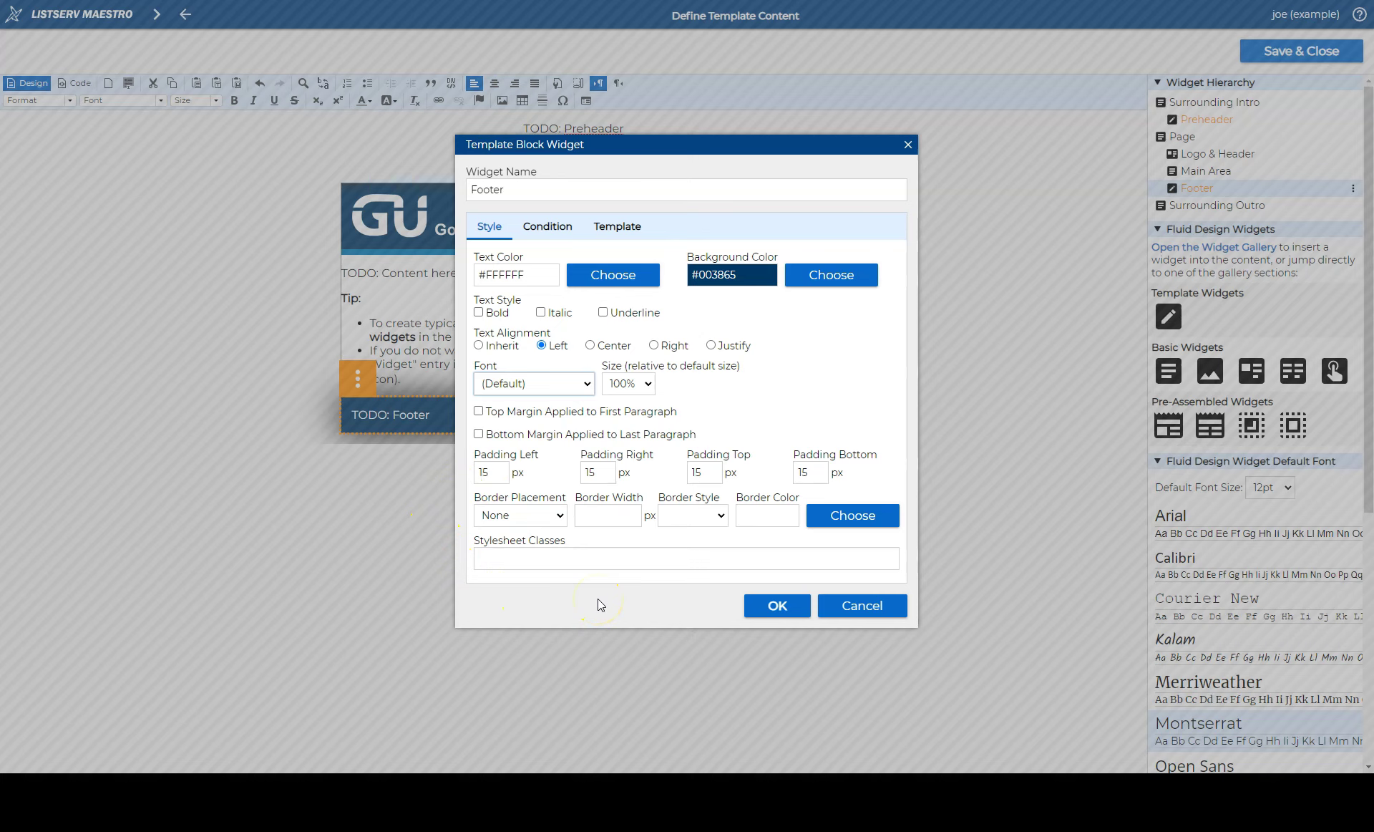
Try the Cloneable end-user option on the Footer block, clear it again and confirm the block properties
click(620, 233)
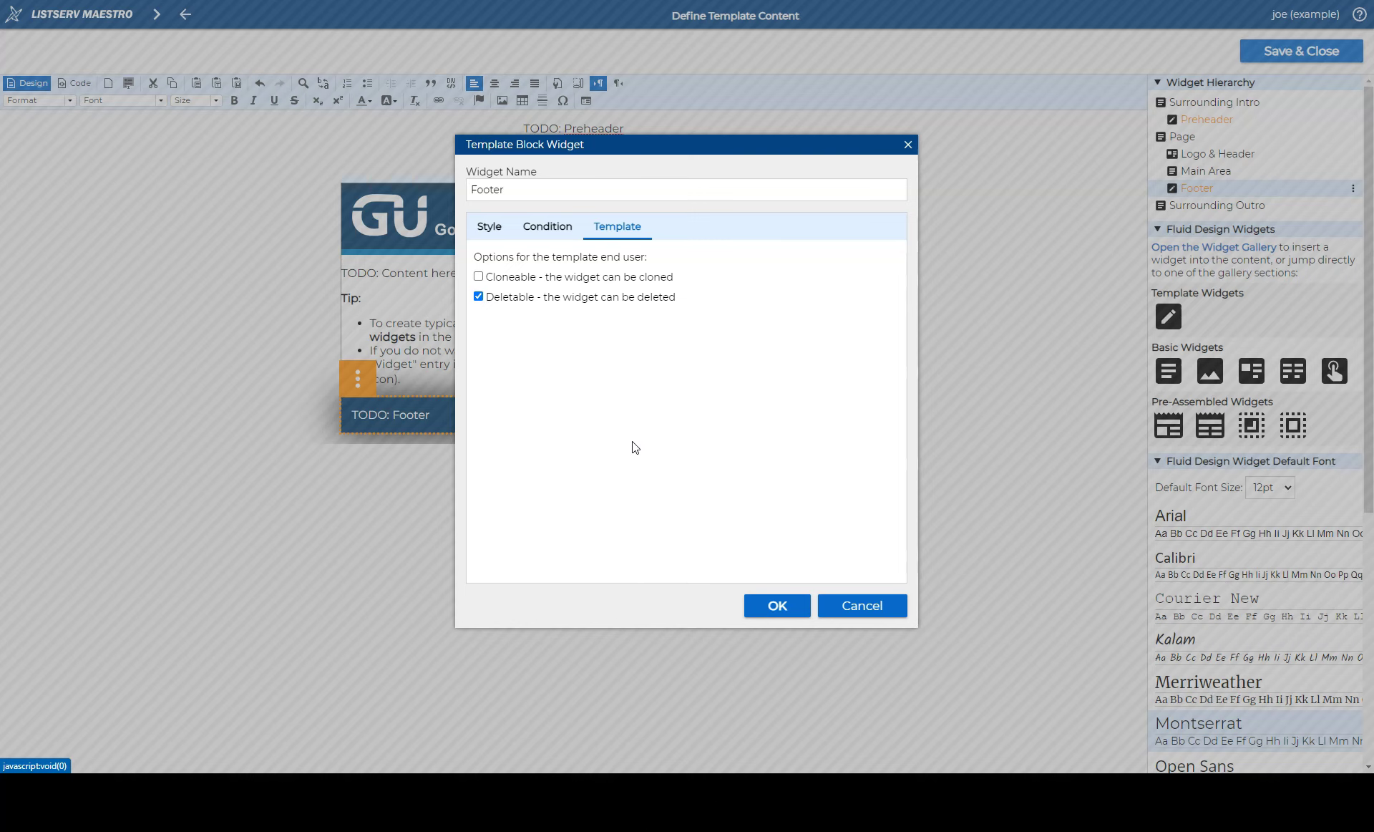
click(479, 277)
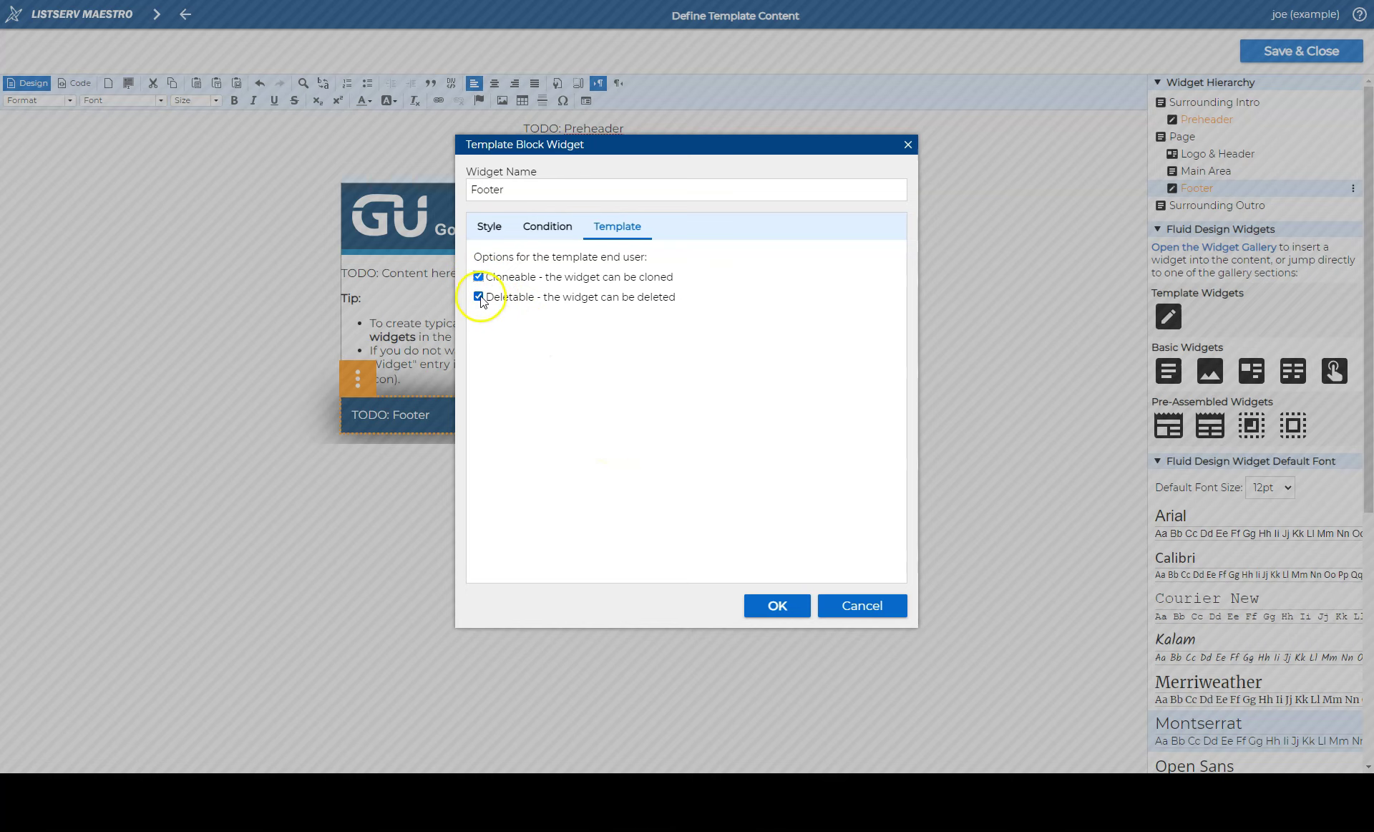
click(478, 277)
click(776, 605)
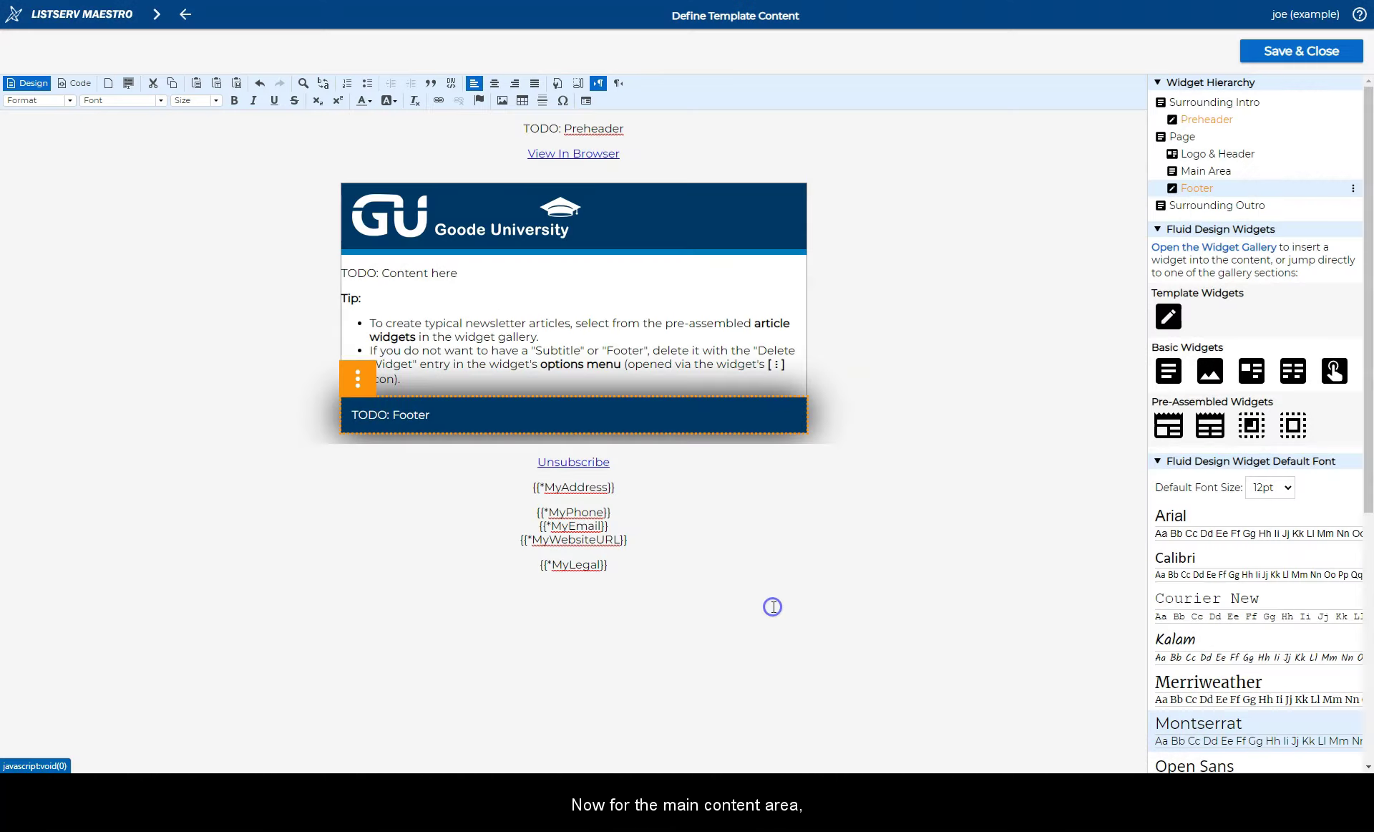
Clear all placeholder text and tips from the Main Area widget
click(555, 326)
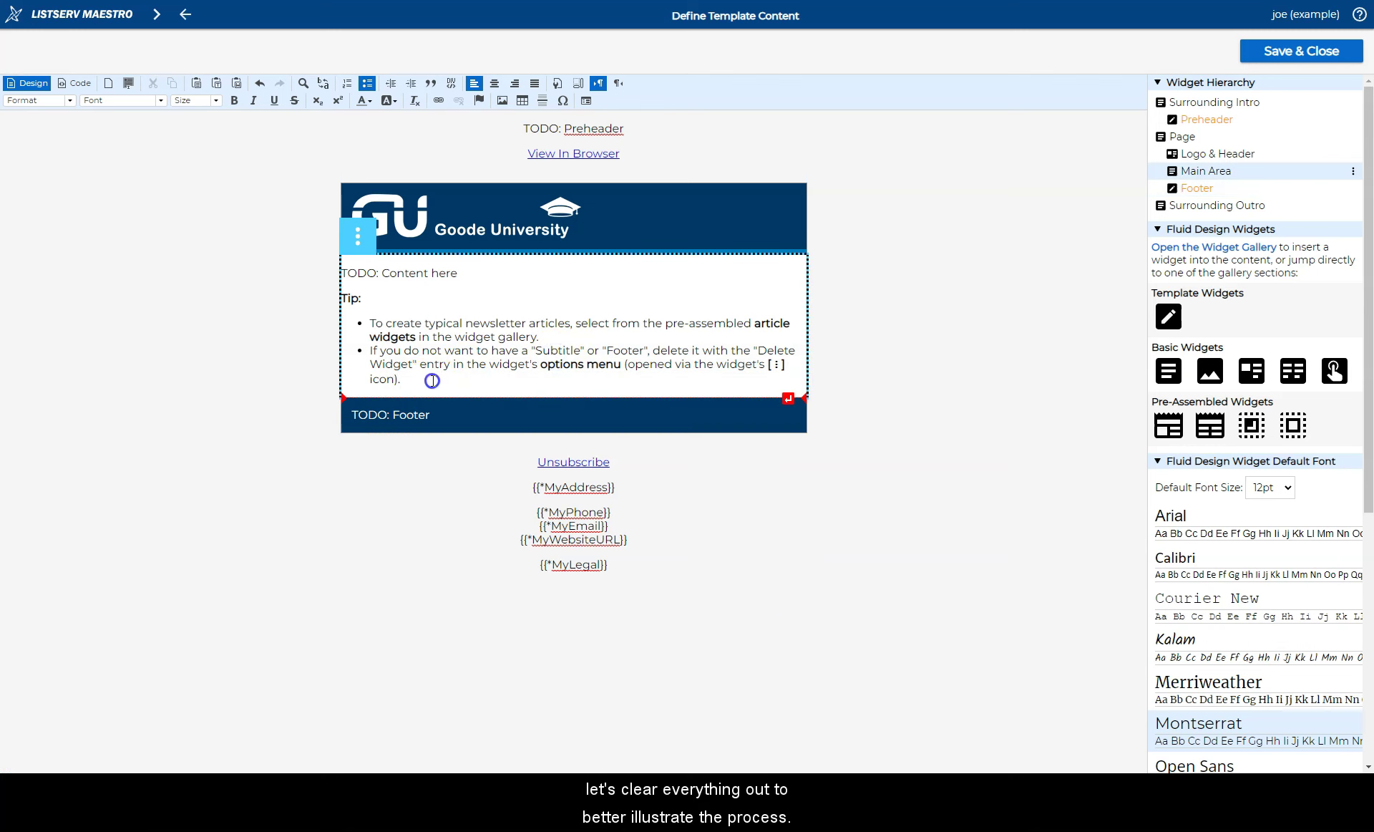
drag(430, 376, 351, 284)
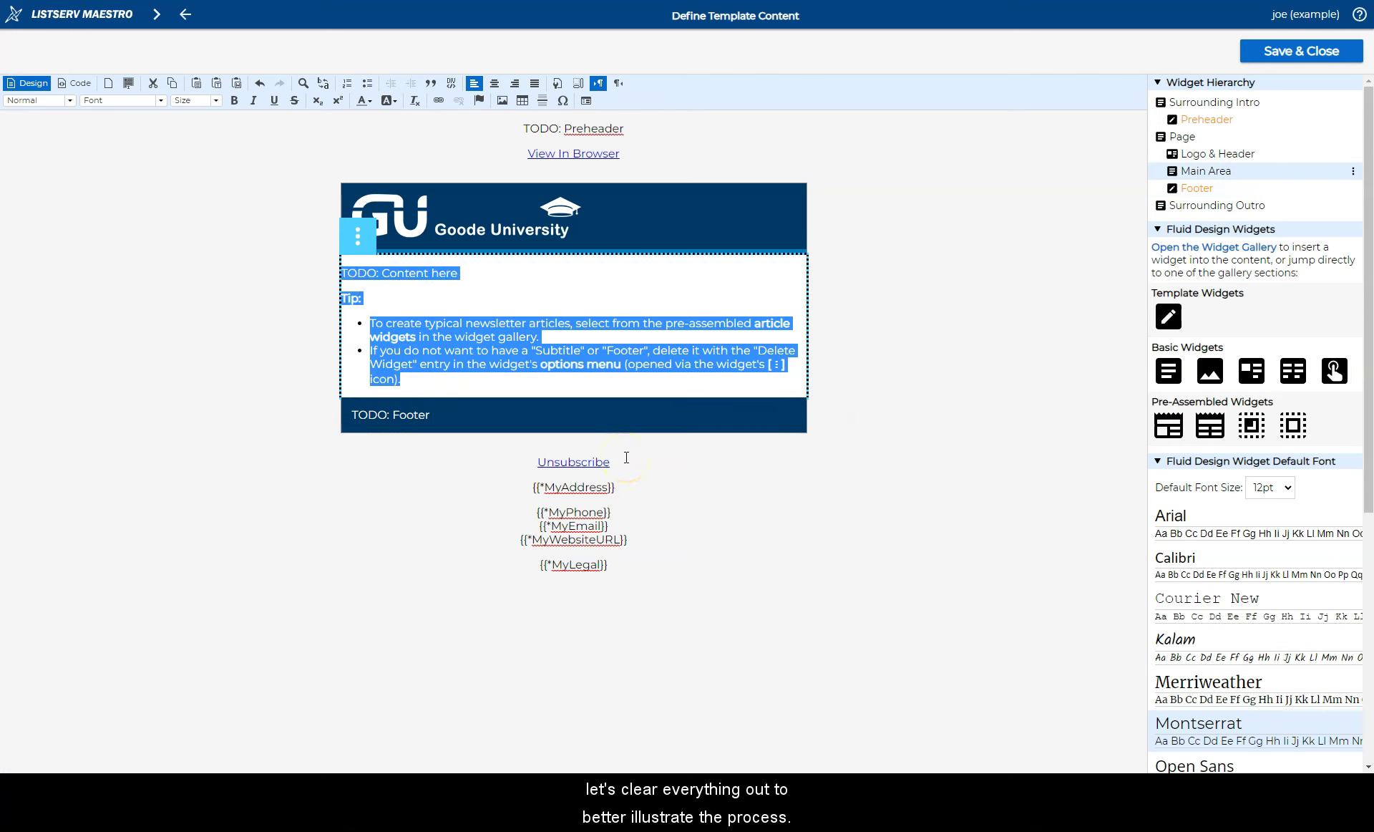
key(Delete)
key(ctrl+a)
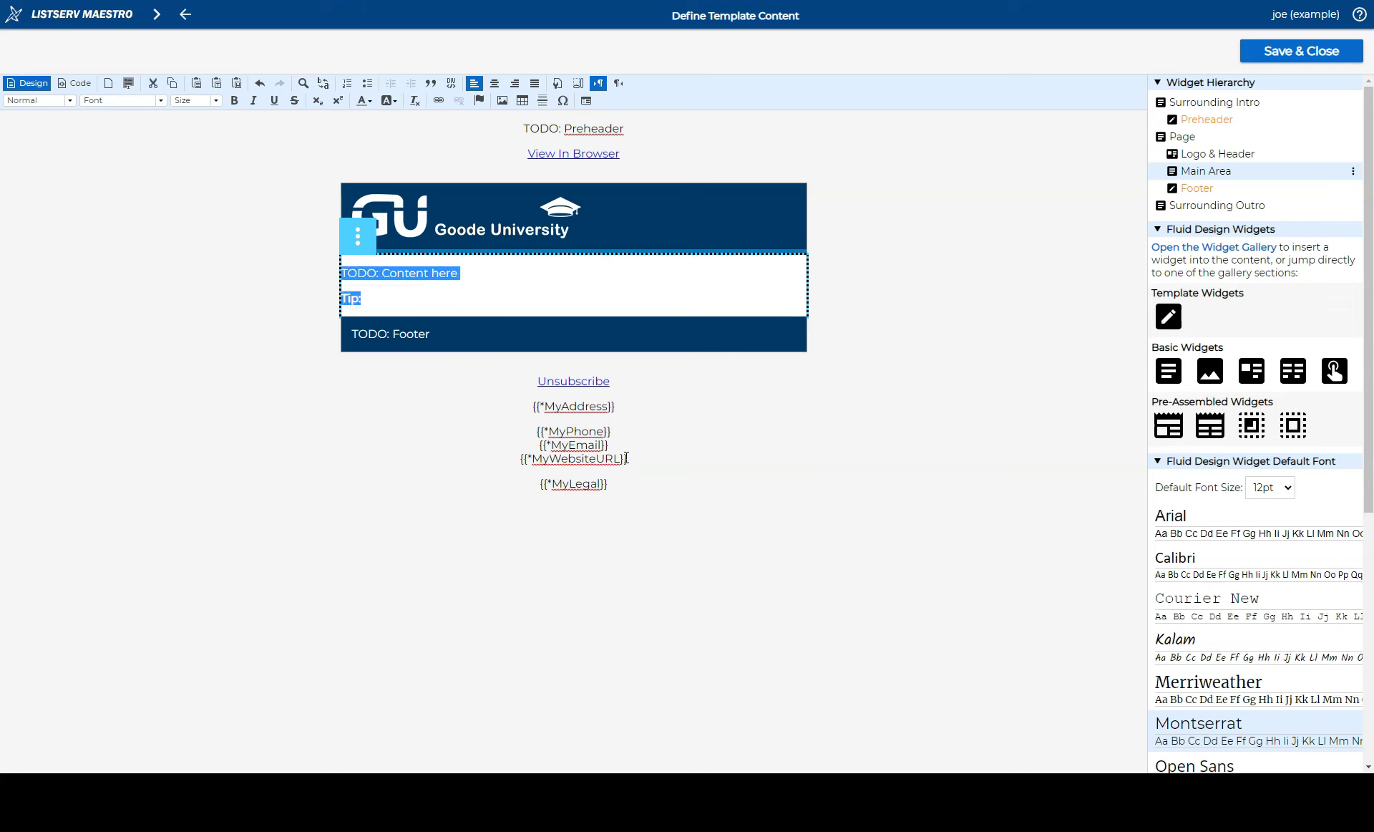
key(Delete)
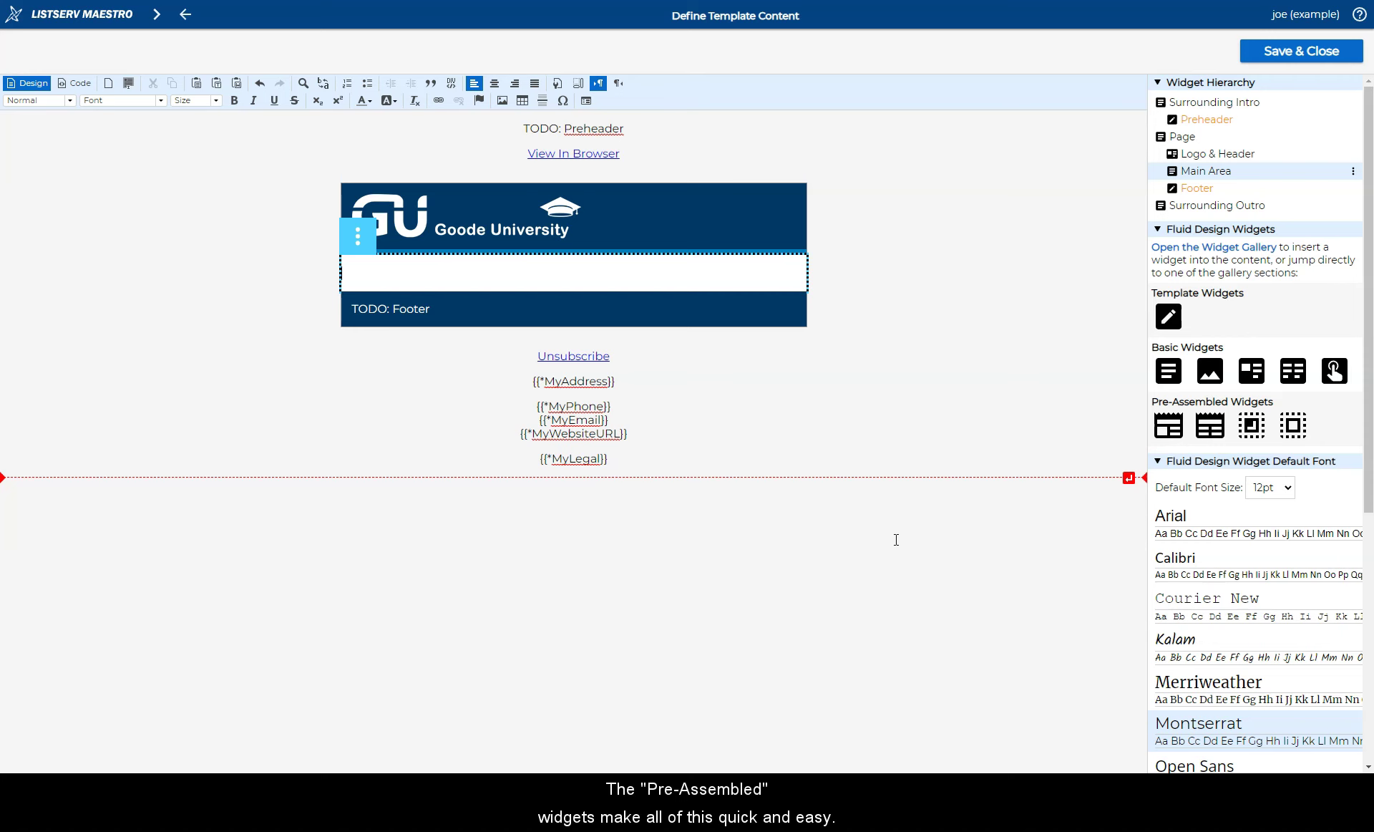
Insert the pre-assembled "Illustrated Article, Top Image, Title Above" widget with a centered Read More button into the empty Main Area
click(1167, 426)
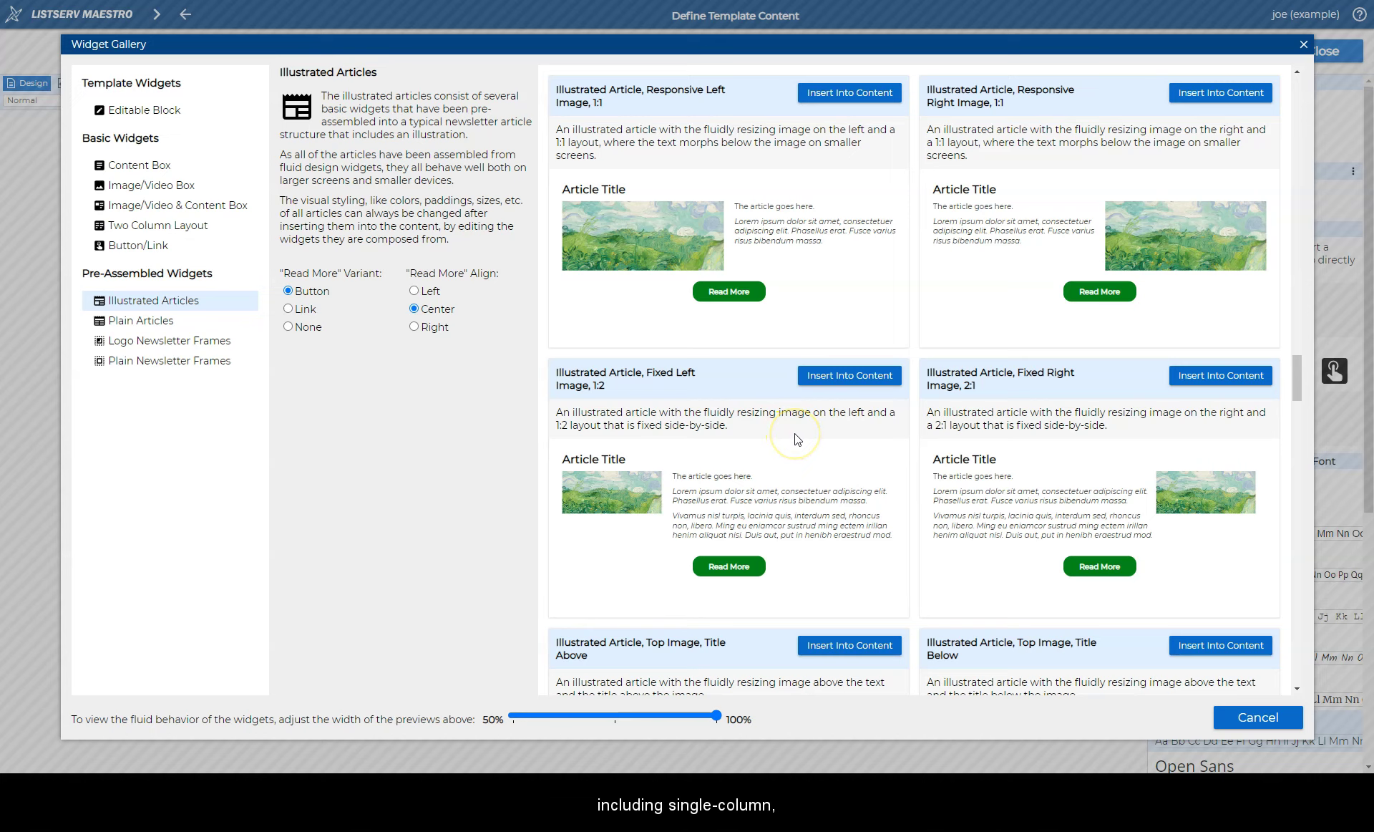
scroll(798, 438, down, 4)
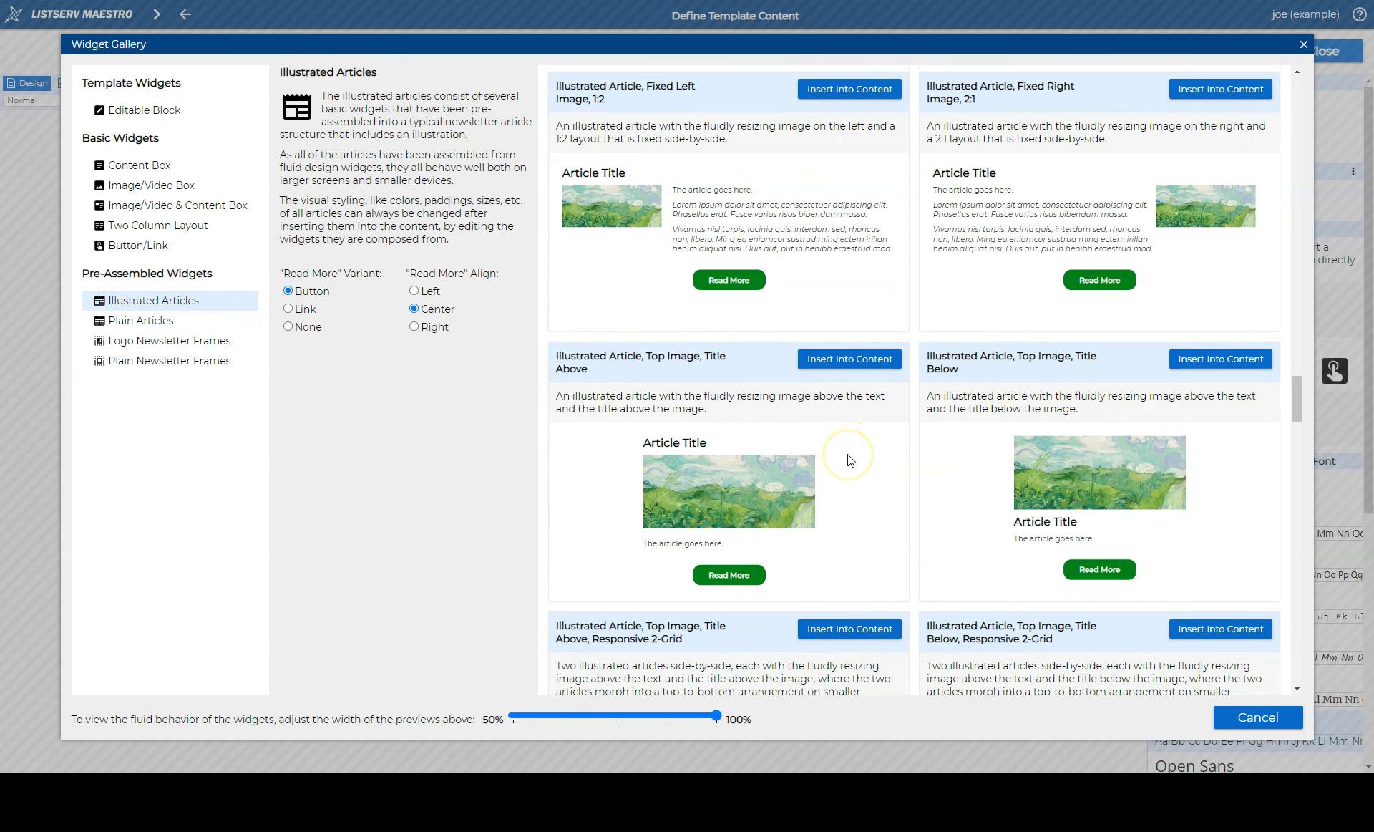
scroll(848, 458, down, 4)
scroll(848, 458, down, 2)
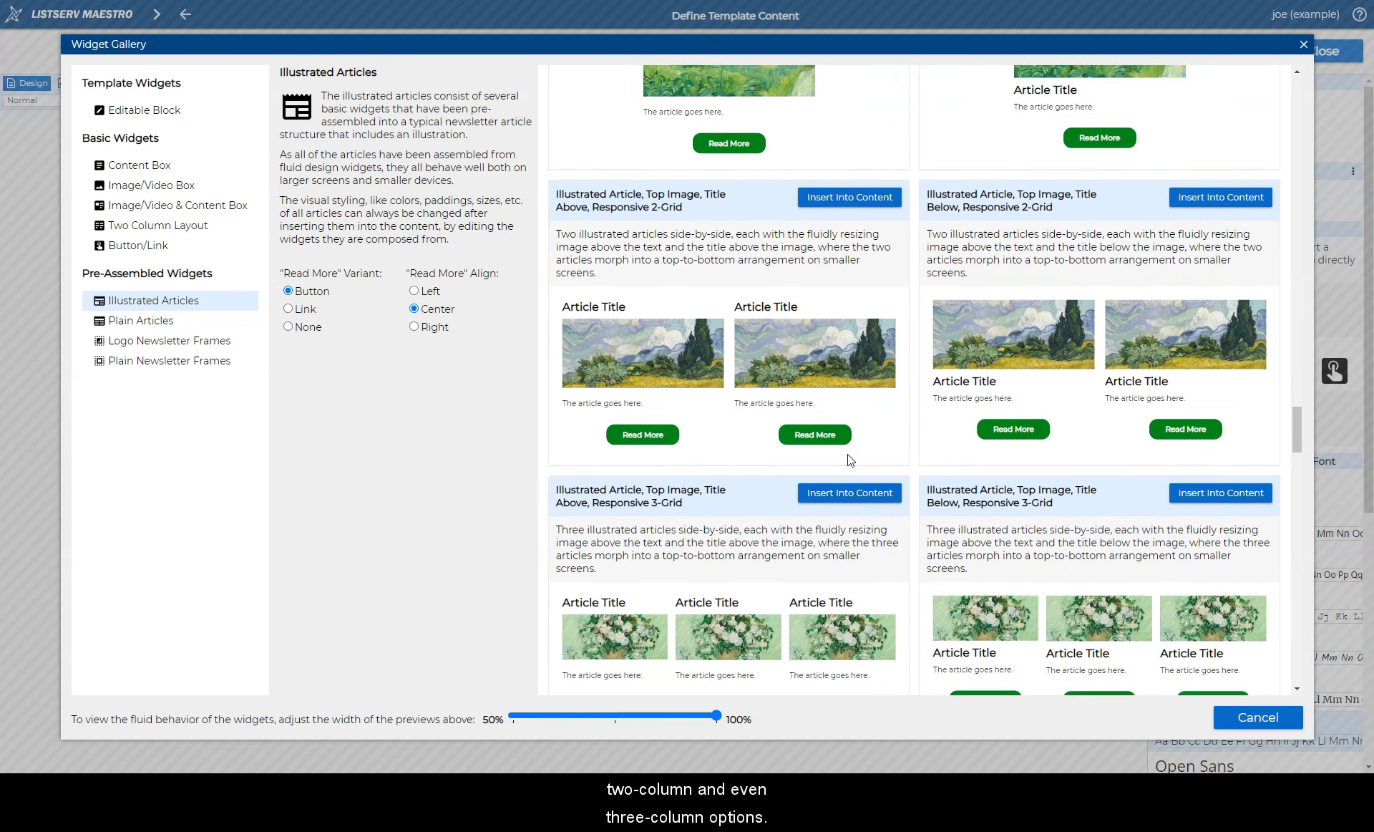
scroll(849, 459, down, 3)
scroll(849, 459, up, 8)
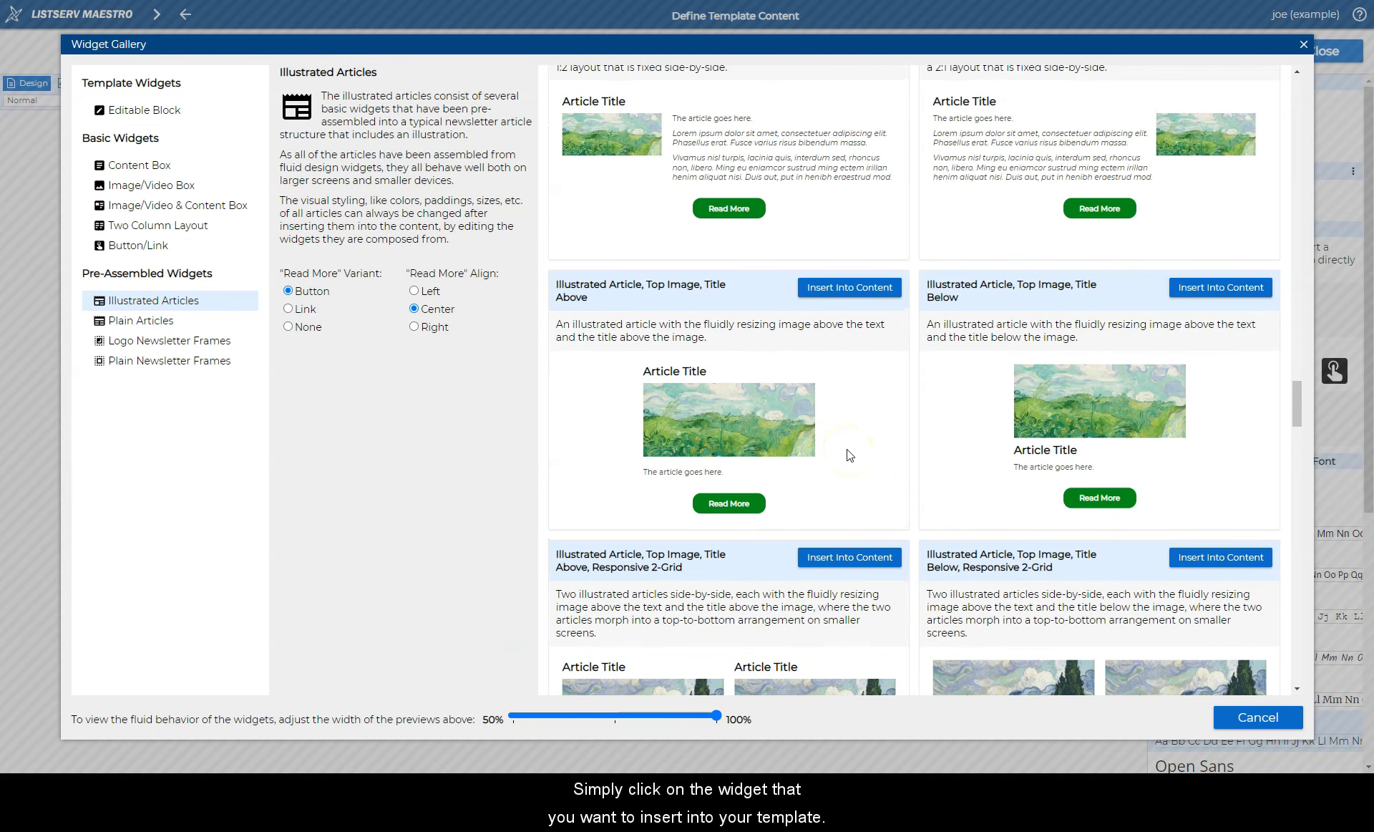
click(859, 295)
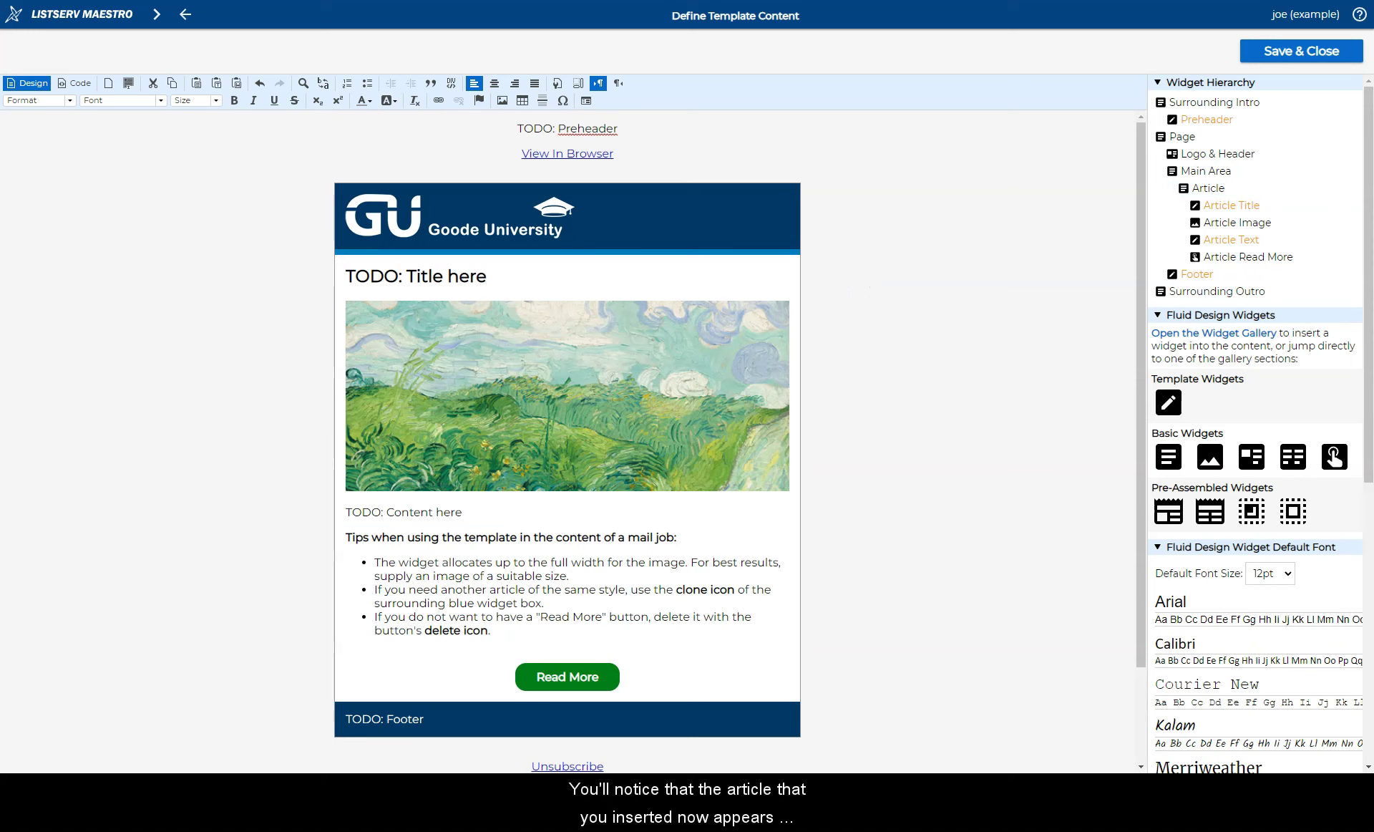
Style the Article Read More button with background color #007CBC and 30 px rounded corners
click(1219, 187)
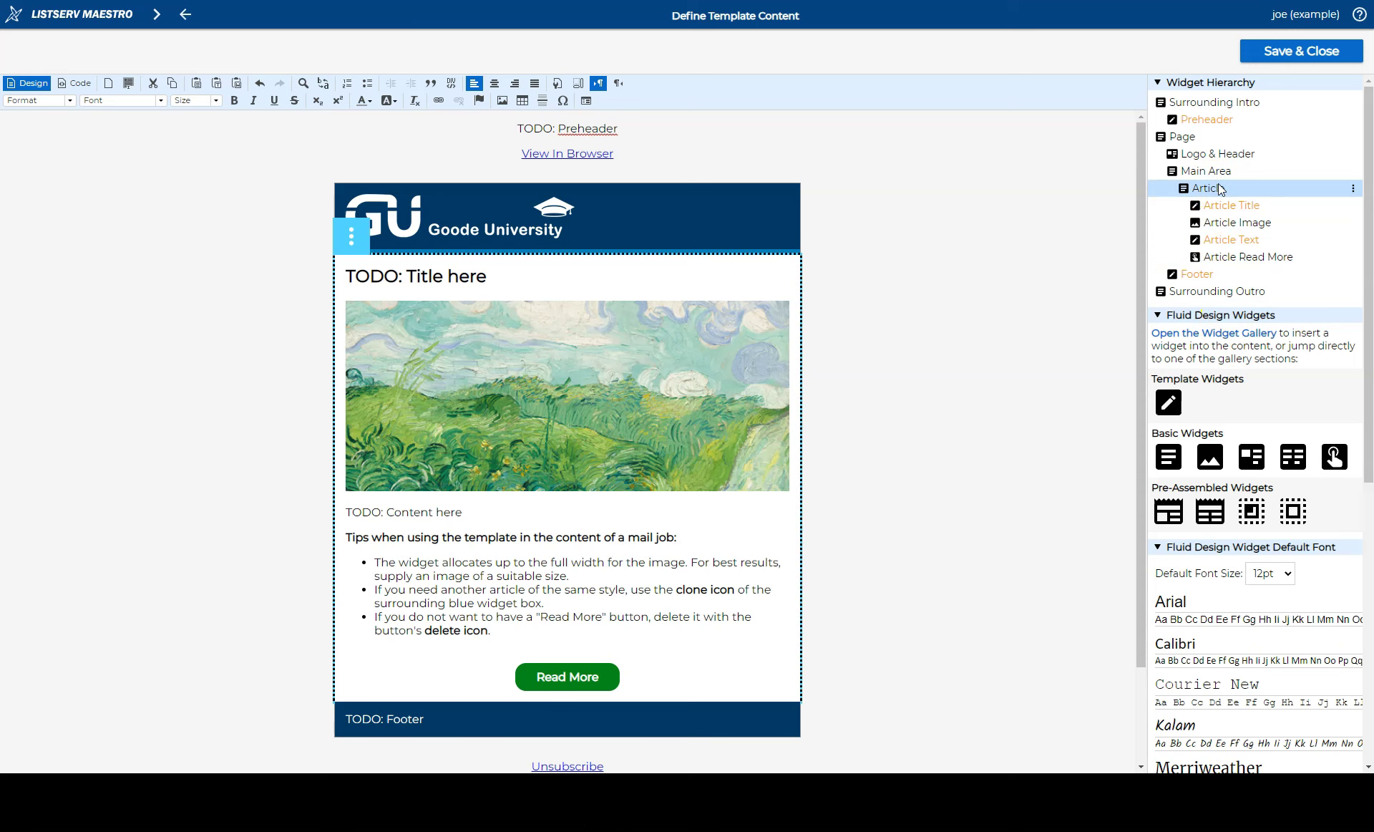
click(1236, 209)
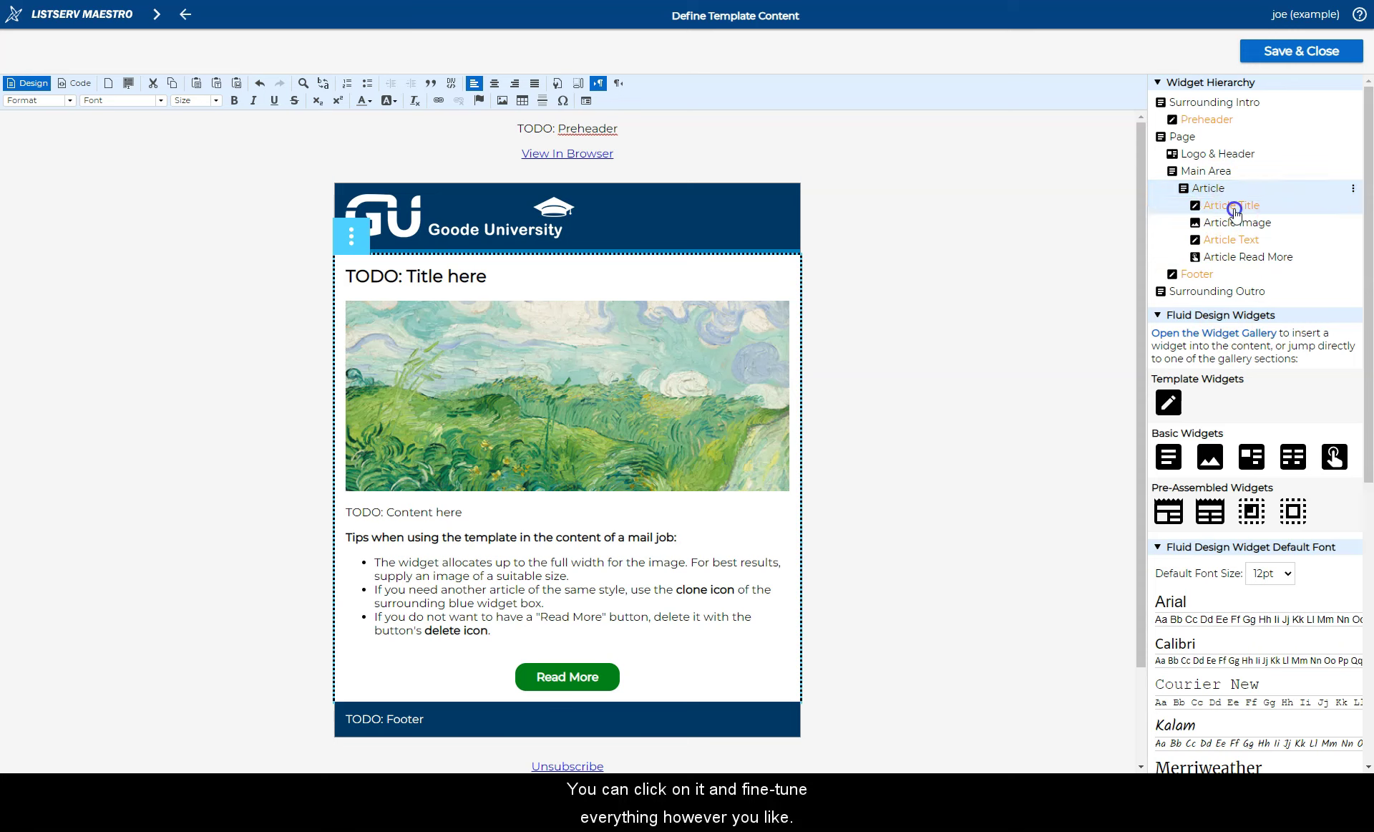
click(1231, 223)
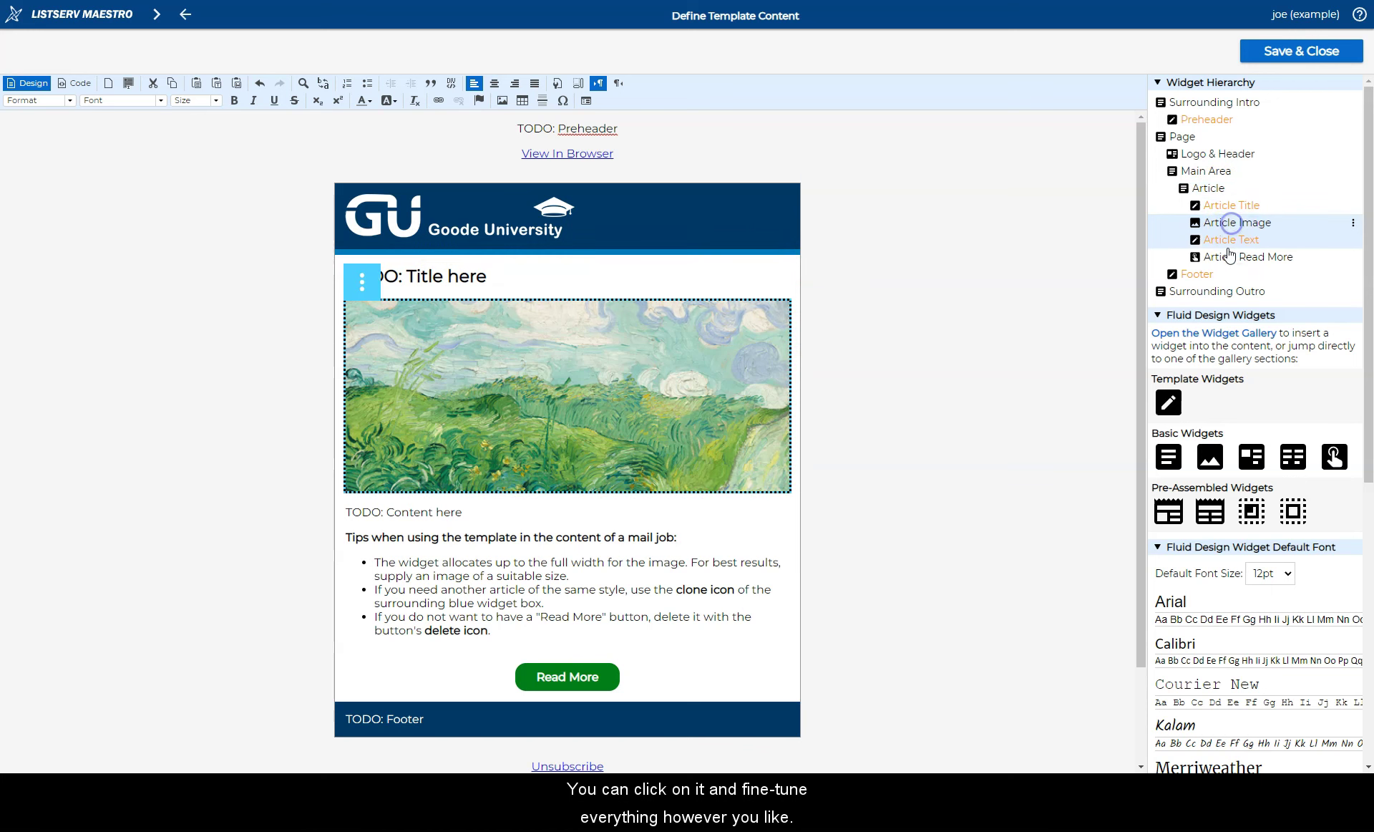
click(1230, 256)
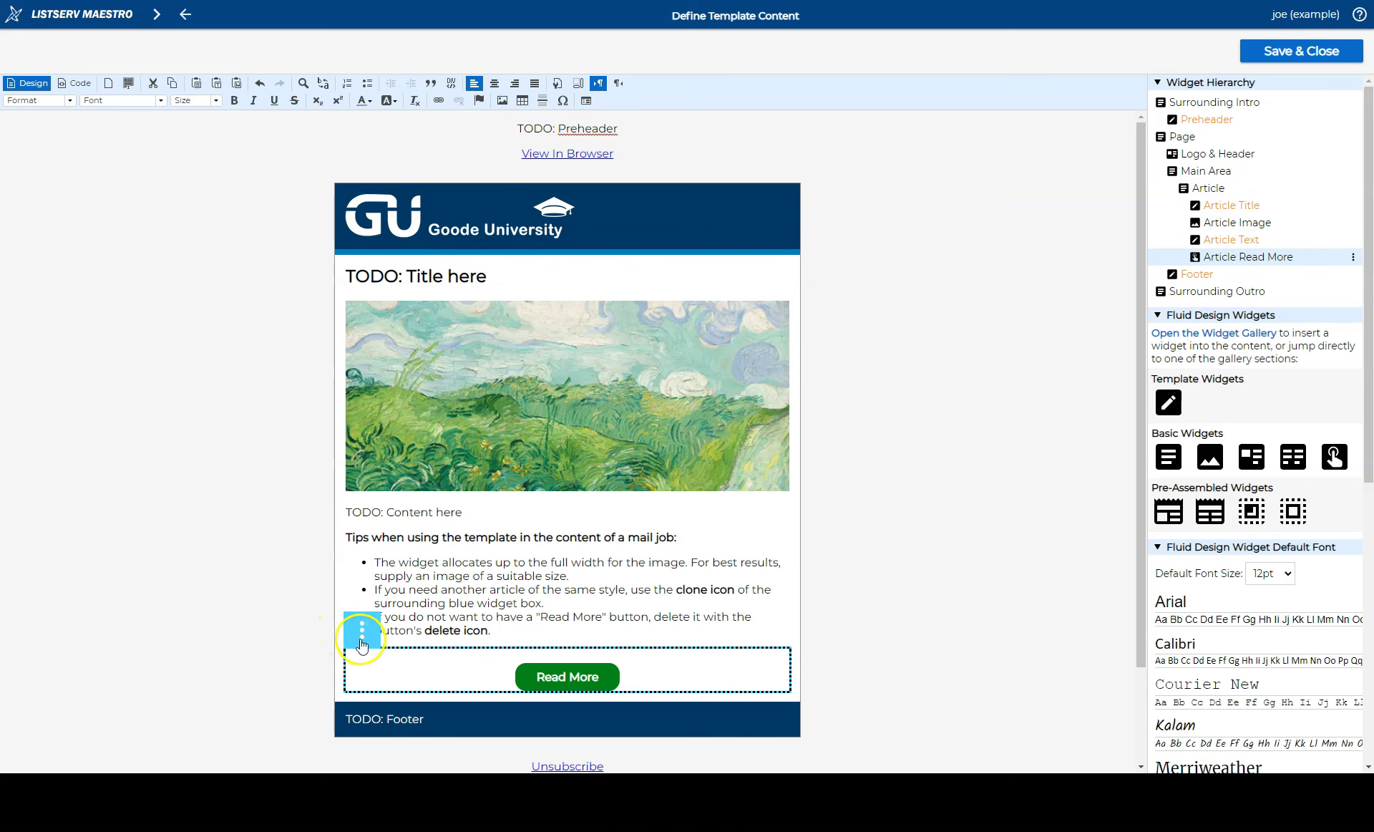
click(362, 645)
click(383, 393)
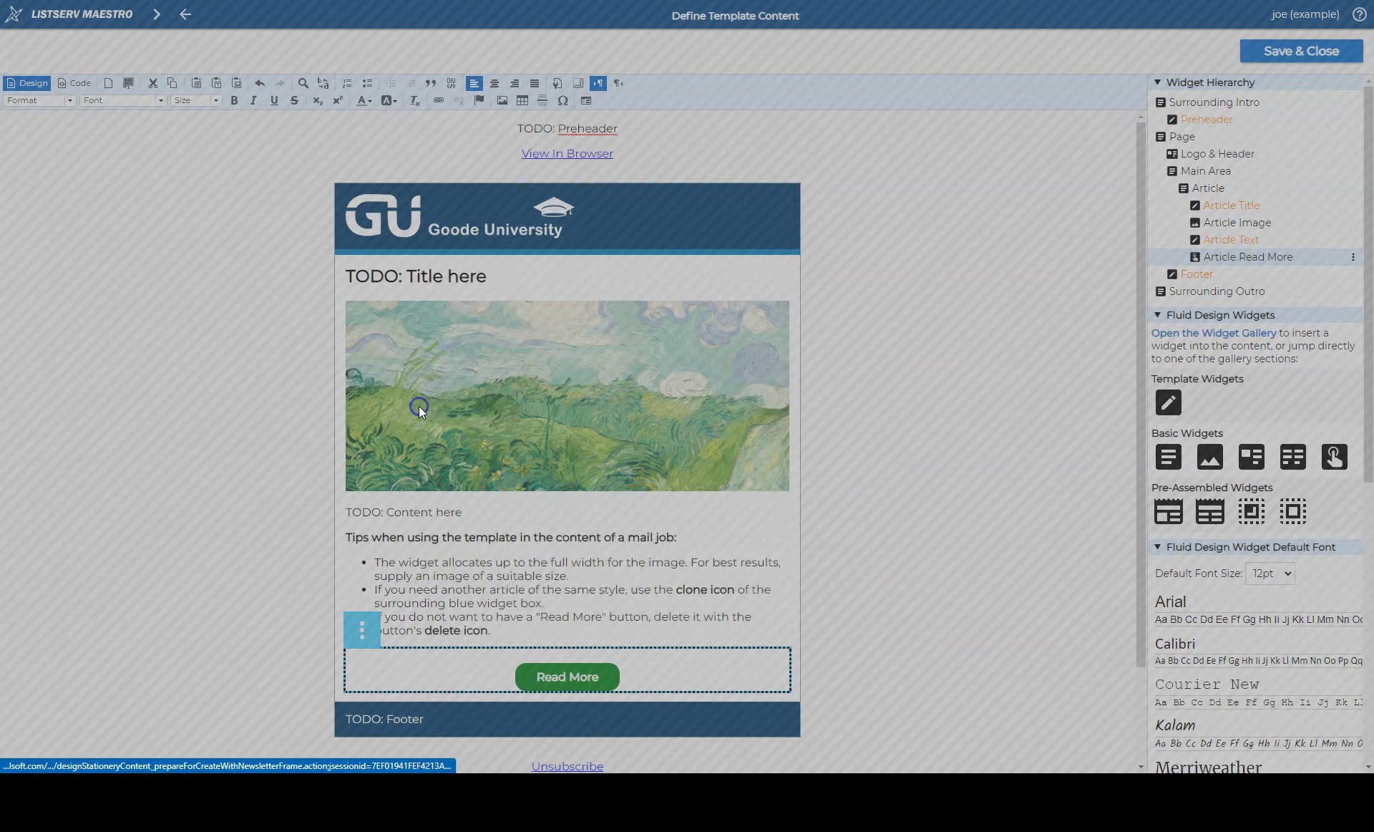
click(564, 209)
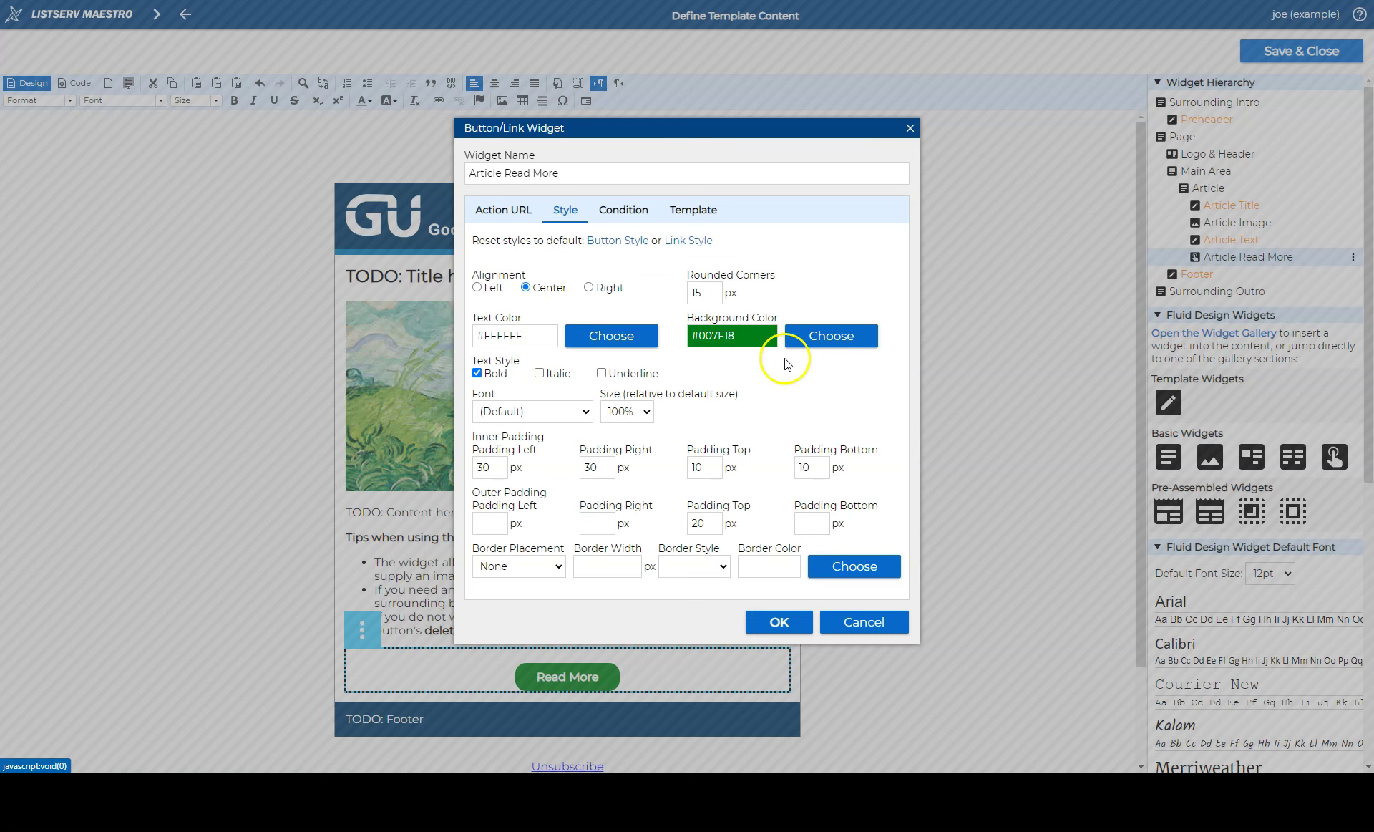
click(695, 290)
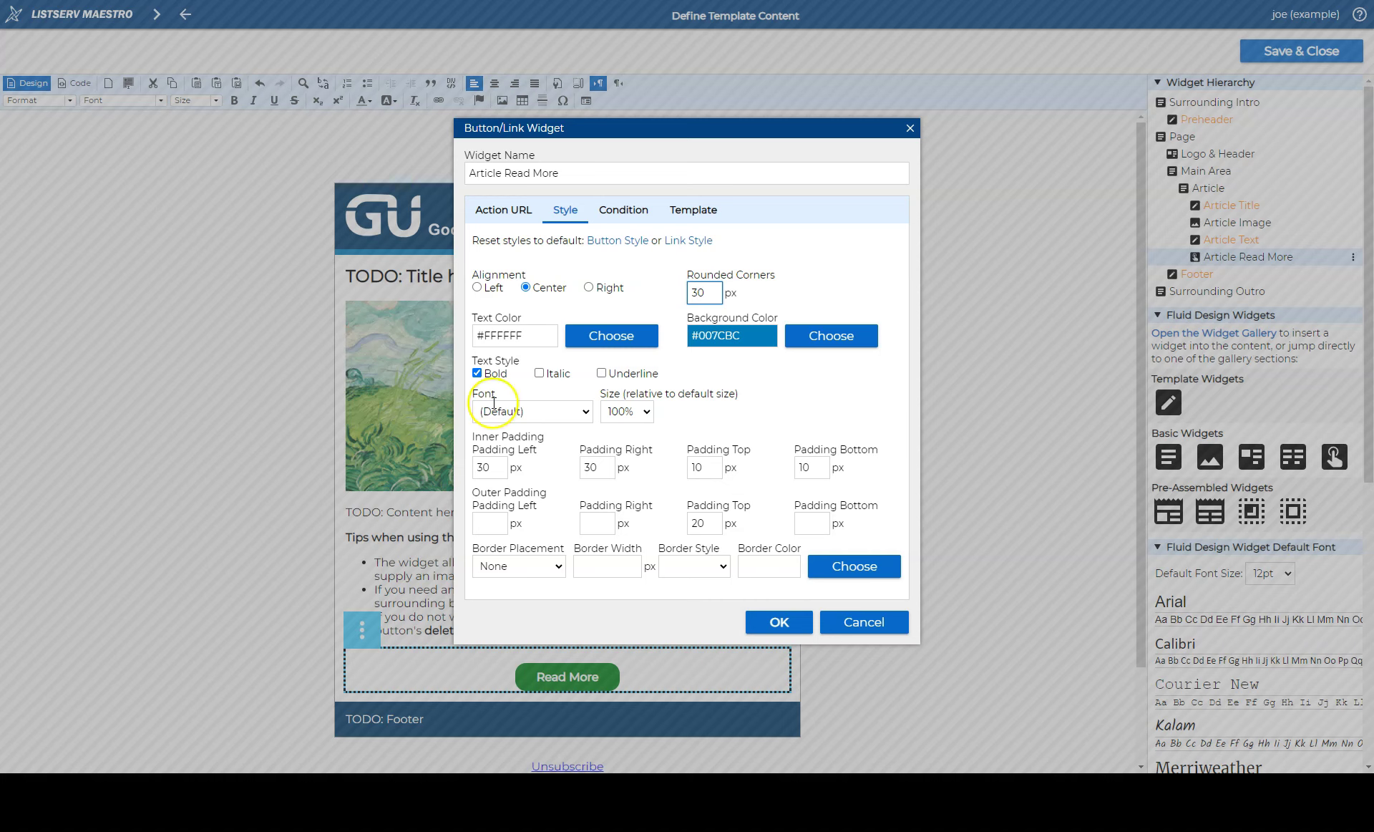
Set the Article Read More button's inner left and right padding to 50 px and apply the widget properties
click(485, 465)
text(5)
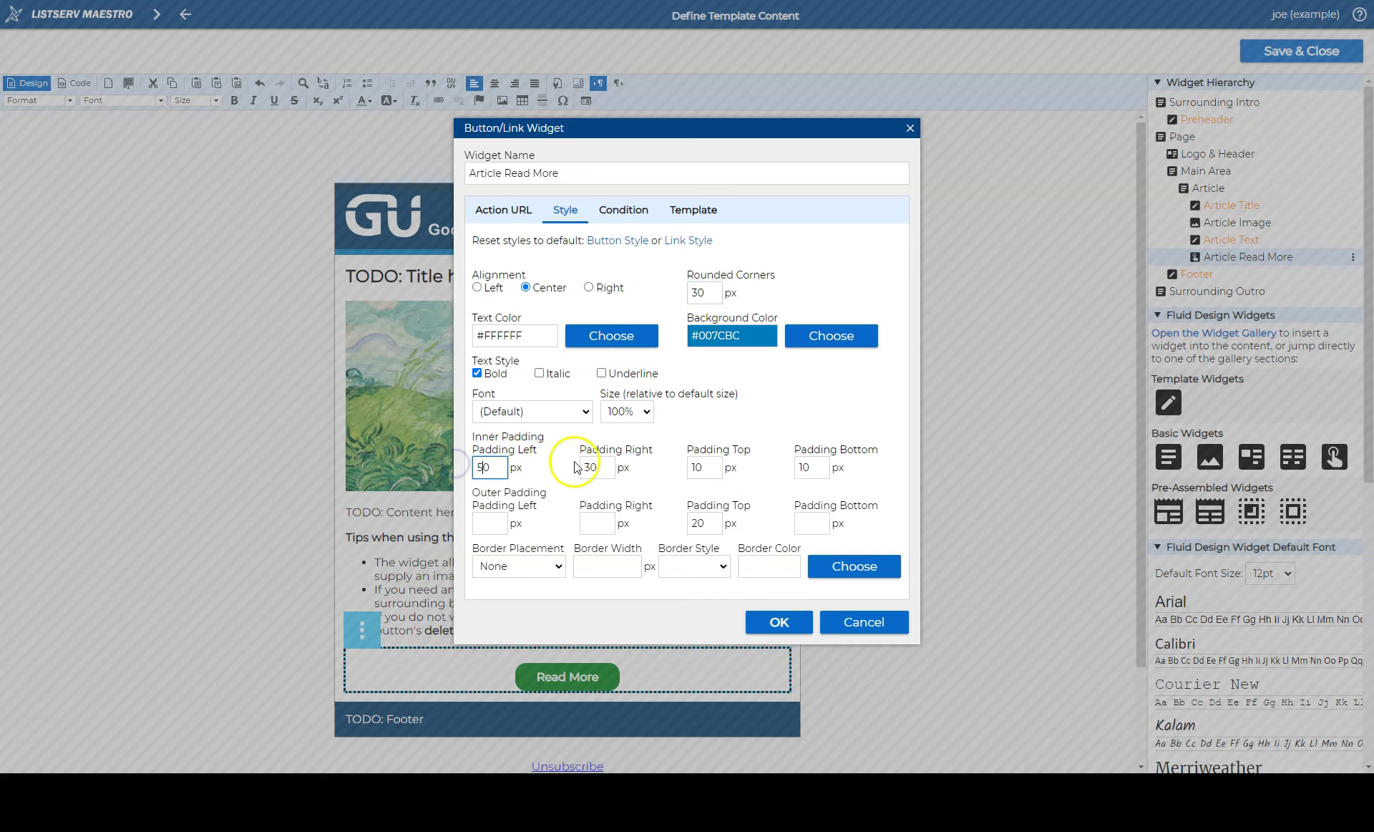
click(587, 466)
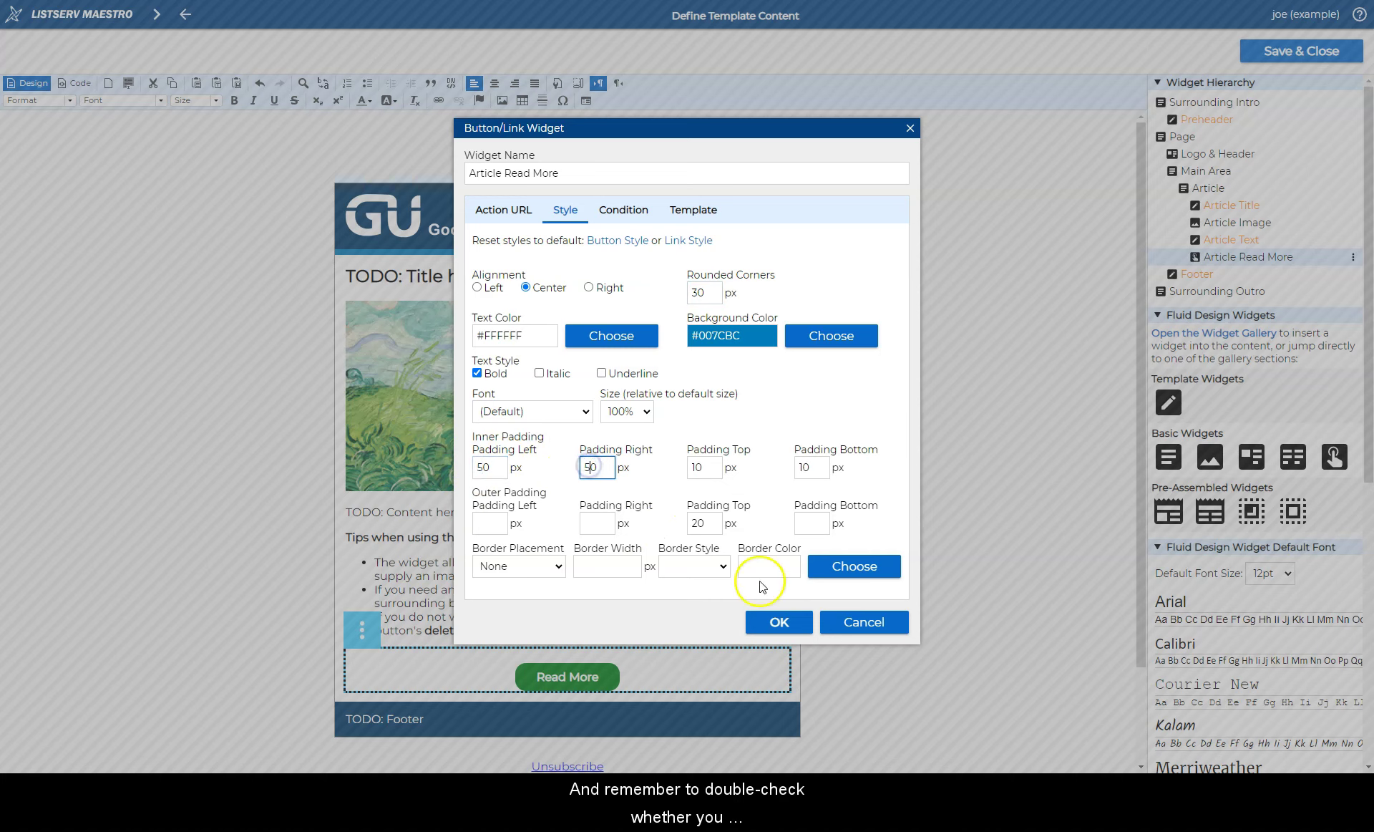
click(781, 622)
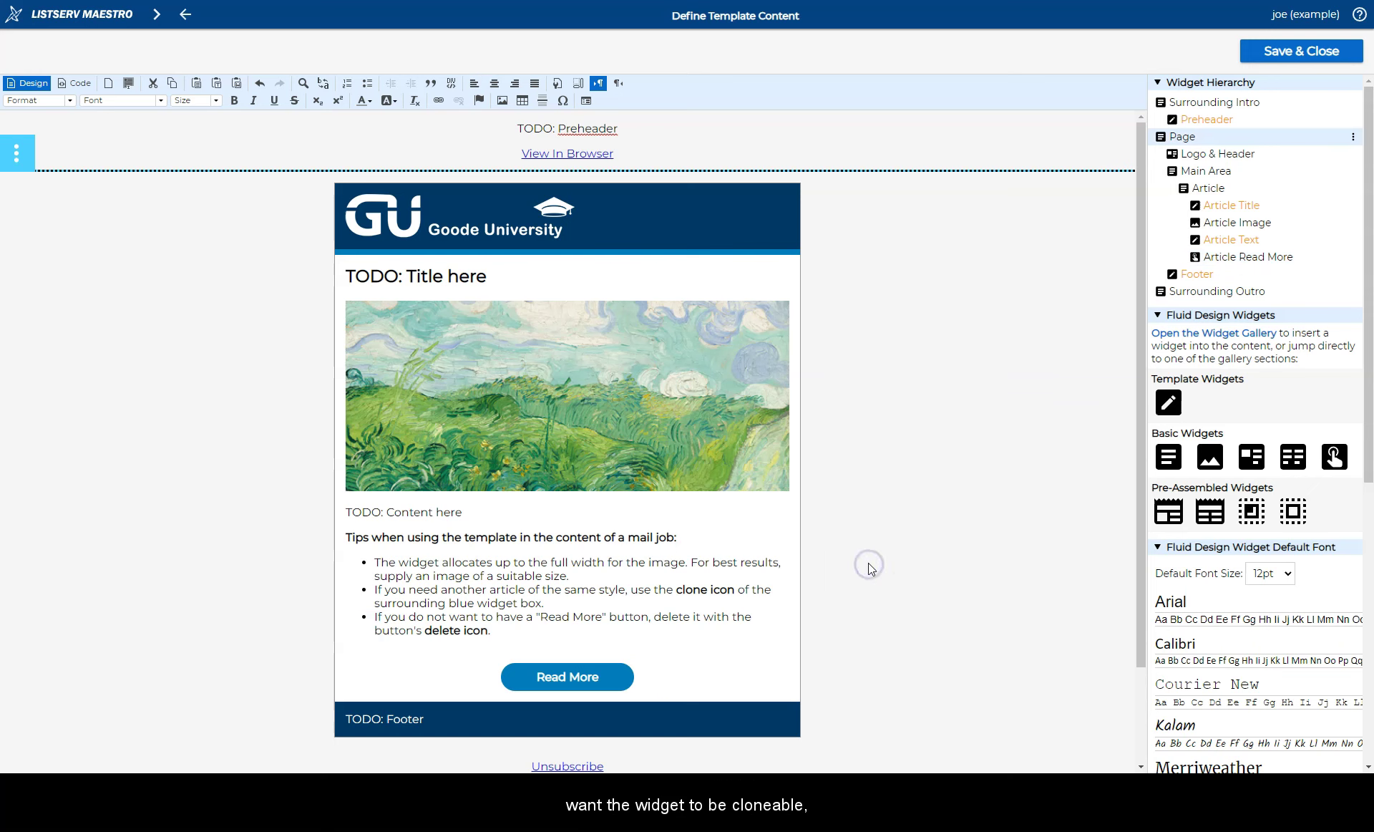
Check the Article content box's Cloneable and Deletable options for the template end user and confirm its properties
click(1209, 188)
click(353, 237)
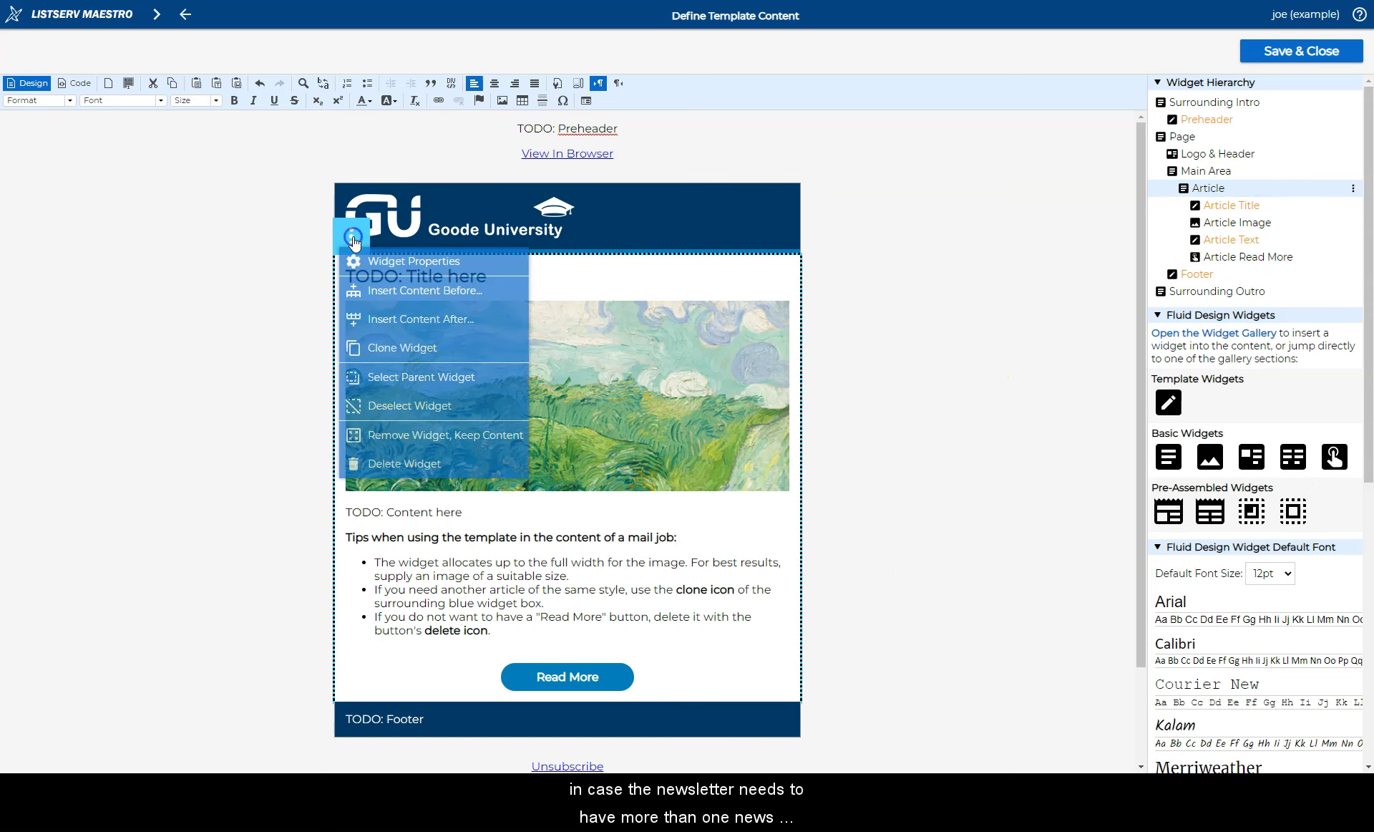
click(387, 260)
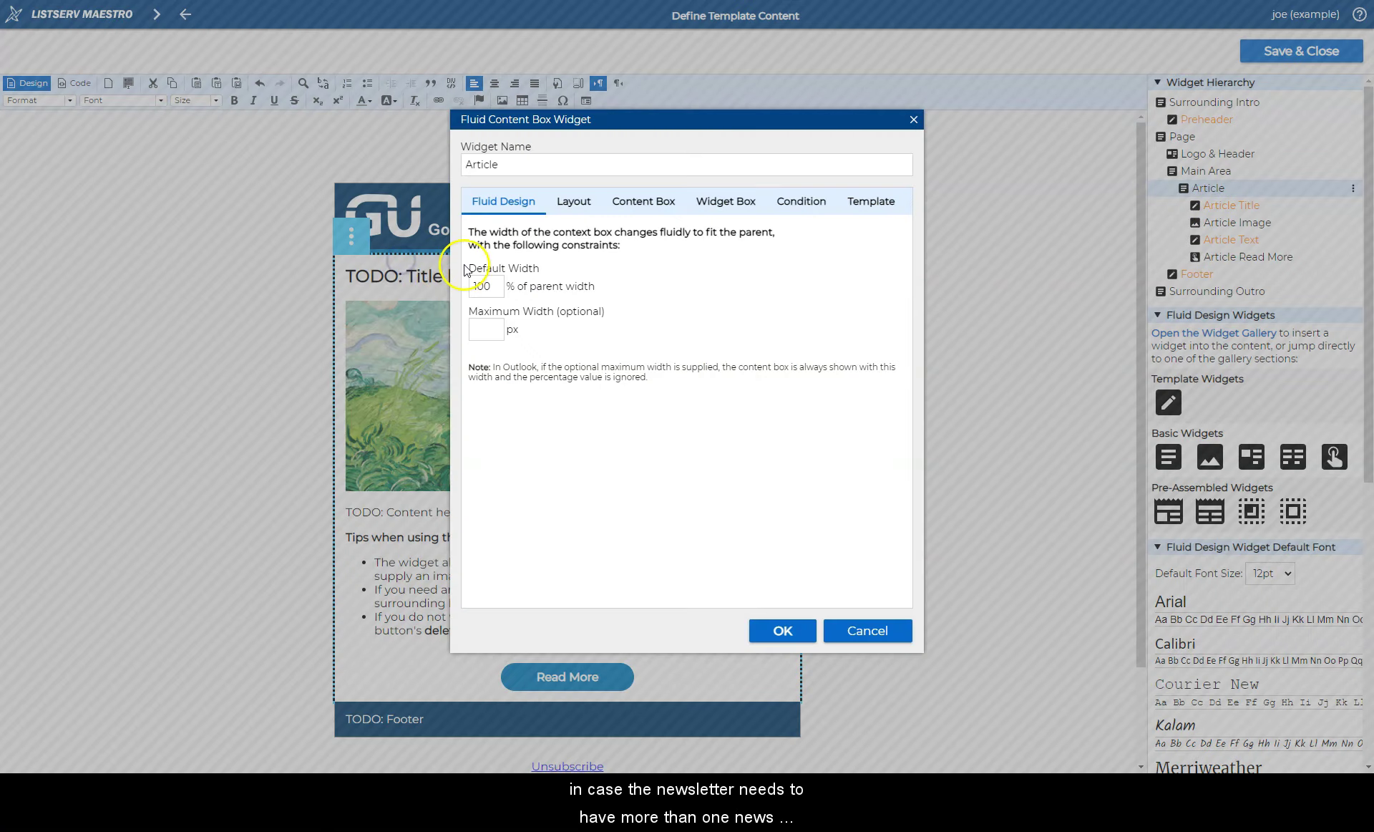
click(873, 202)
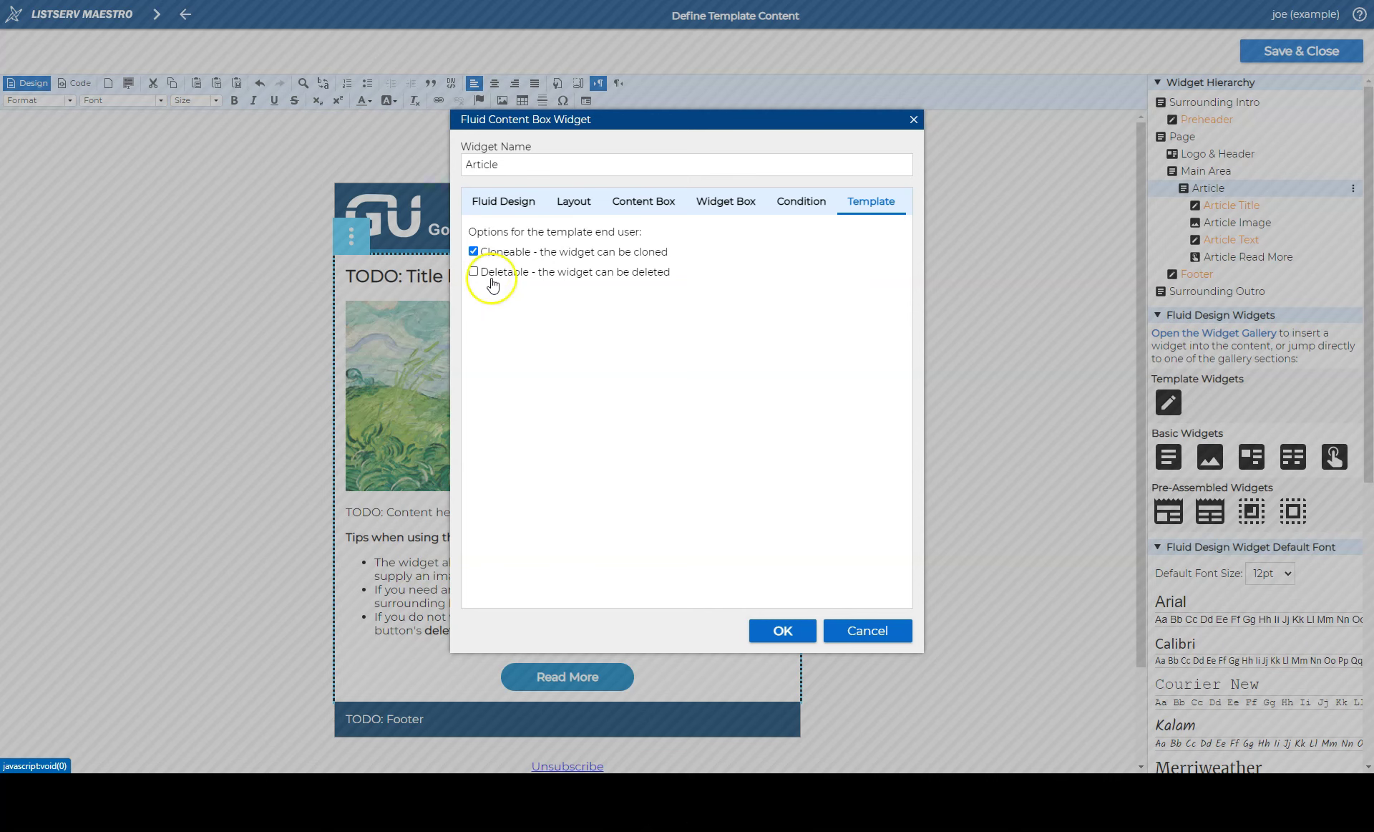
click(783, 630)
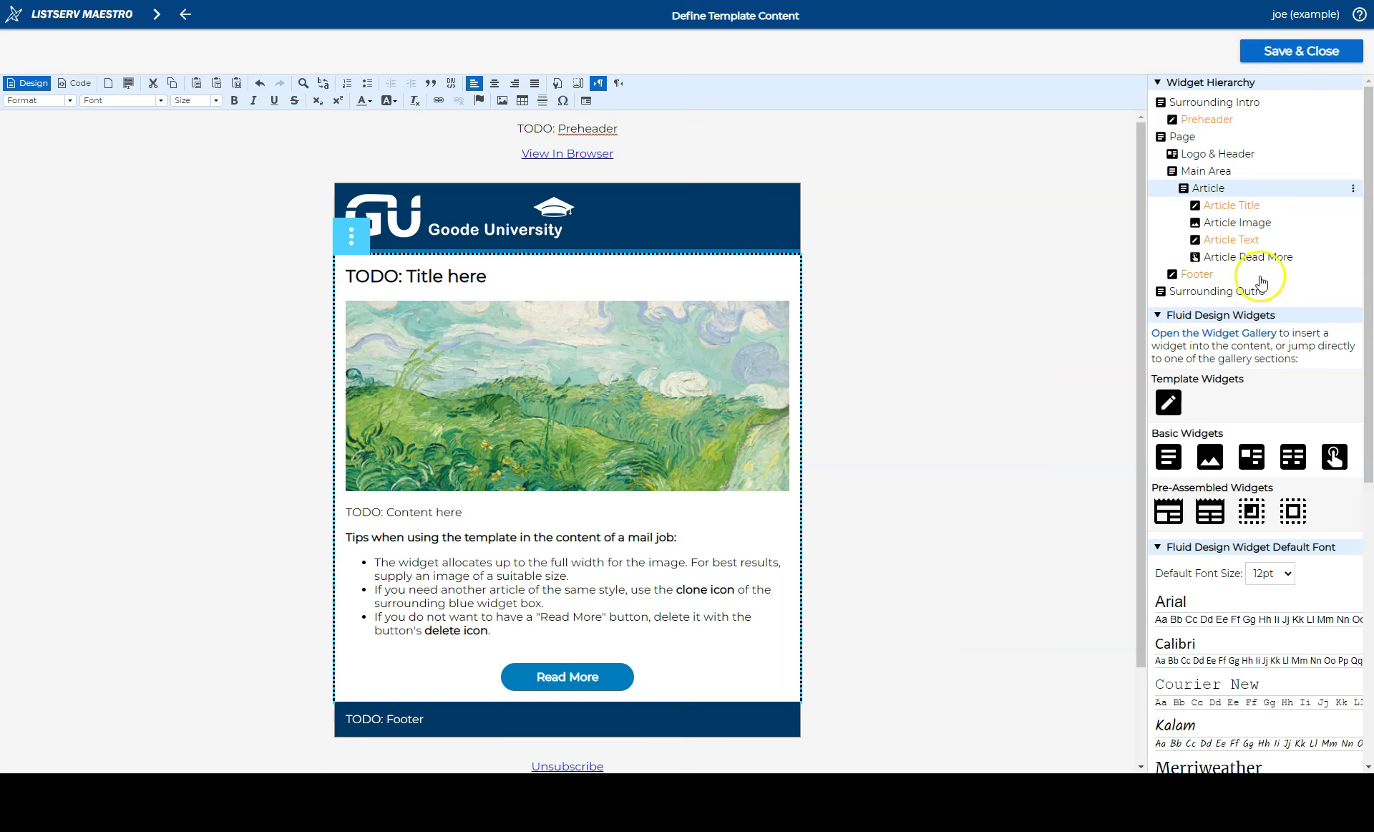
Insert the "Illustrated Article, Top Image, Title Above, Responsive 2-Grid" widget after the Article widget
click(1352, 190)
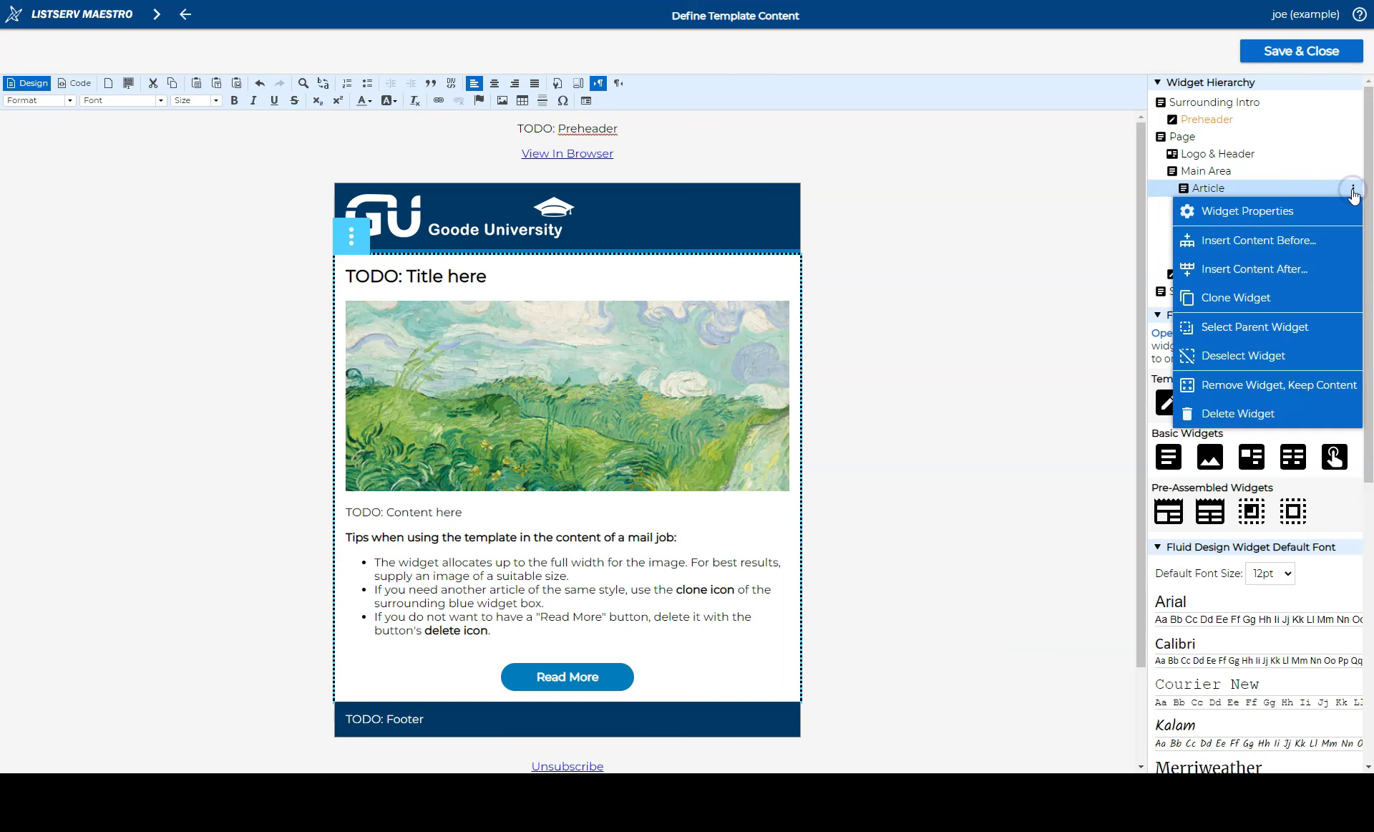
click(1286, 265)
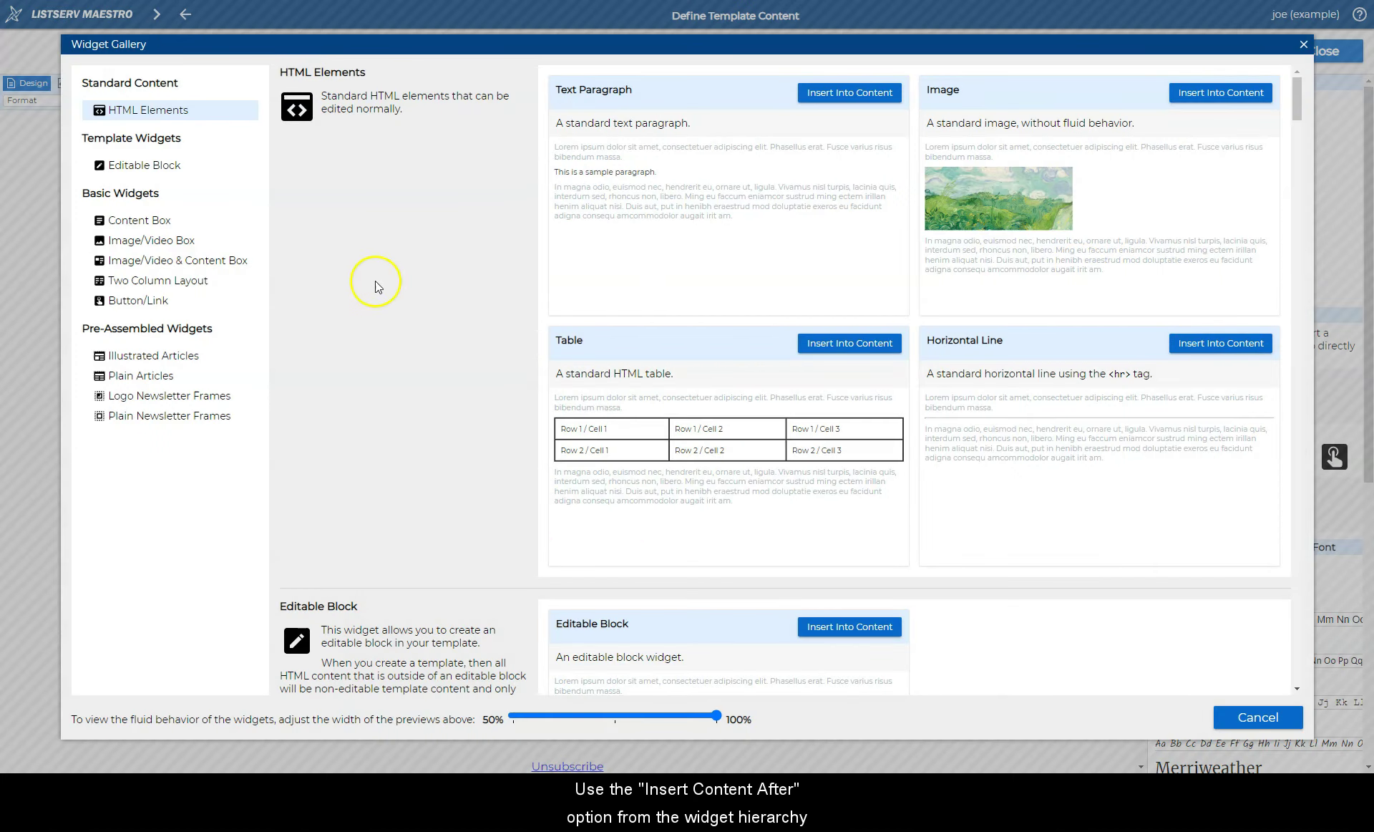
click(184, 357)
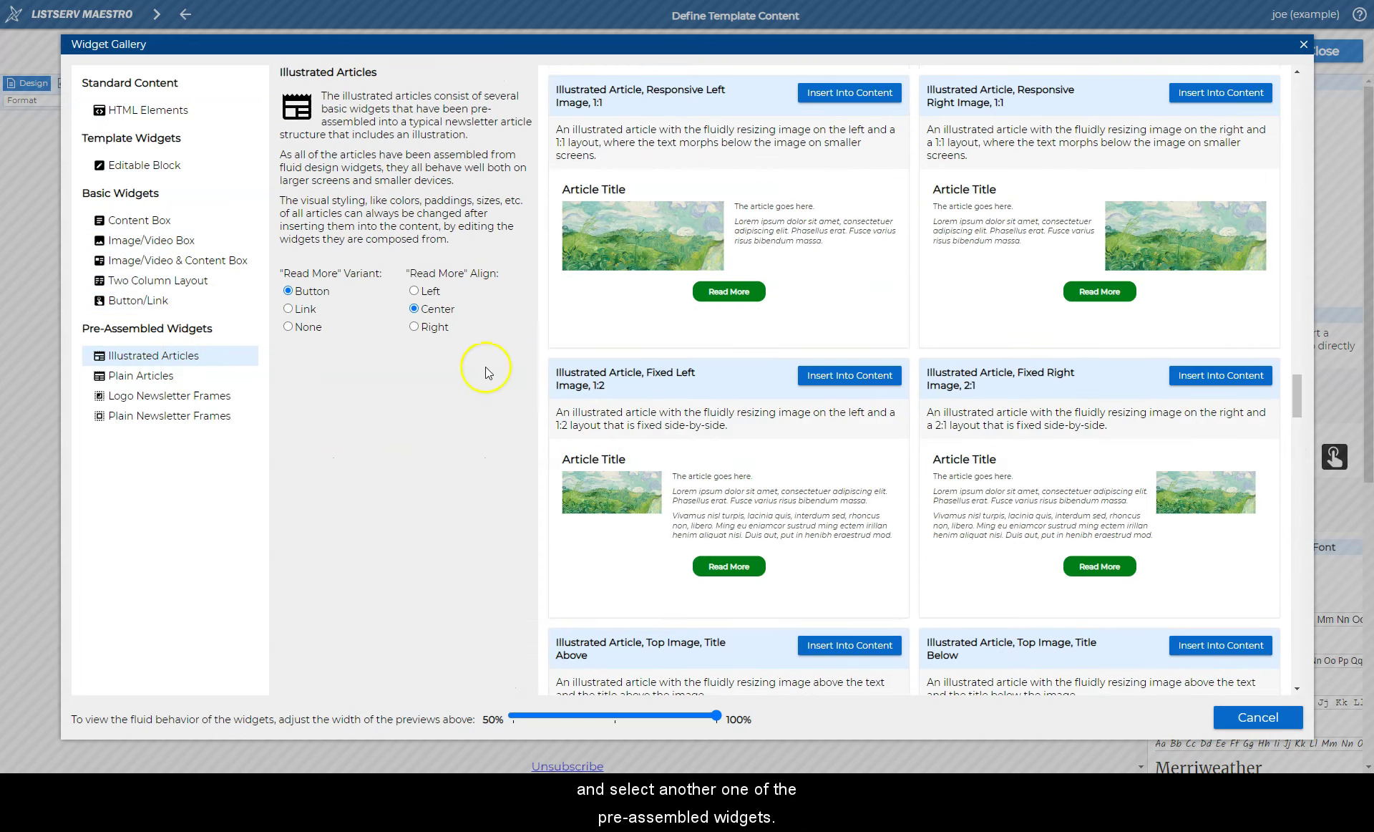
scroll(764, 427, down, 3)
scroll(763, 423, down, 6)
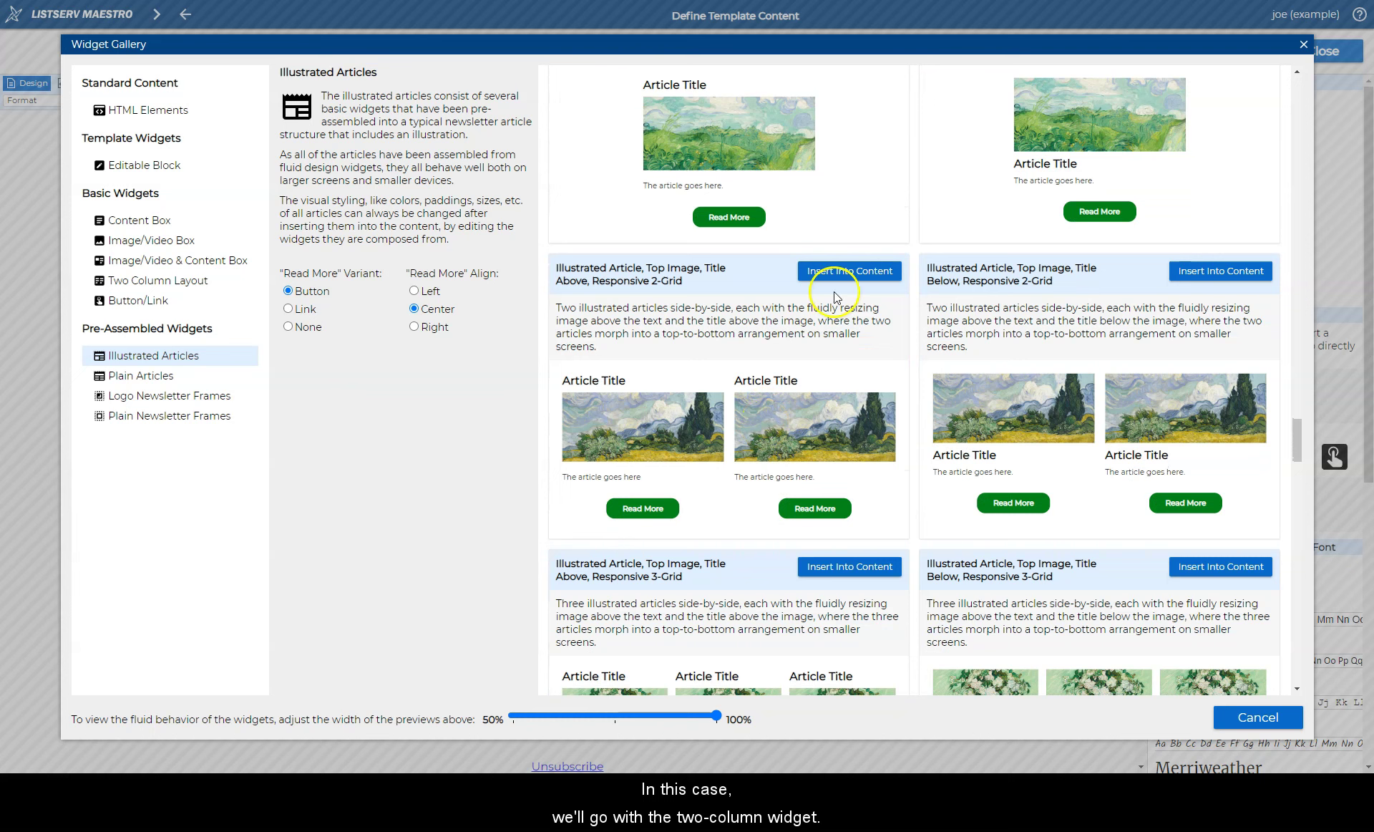
click(852, 272)
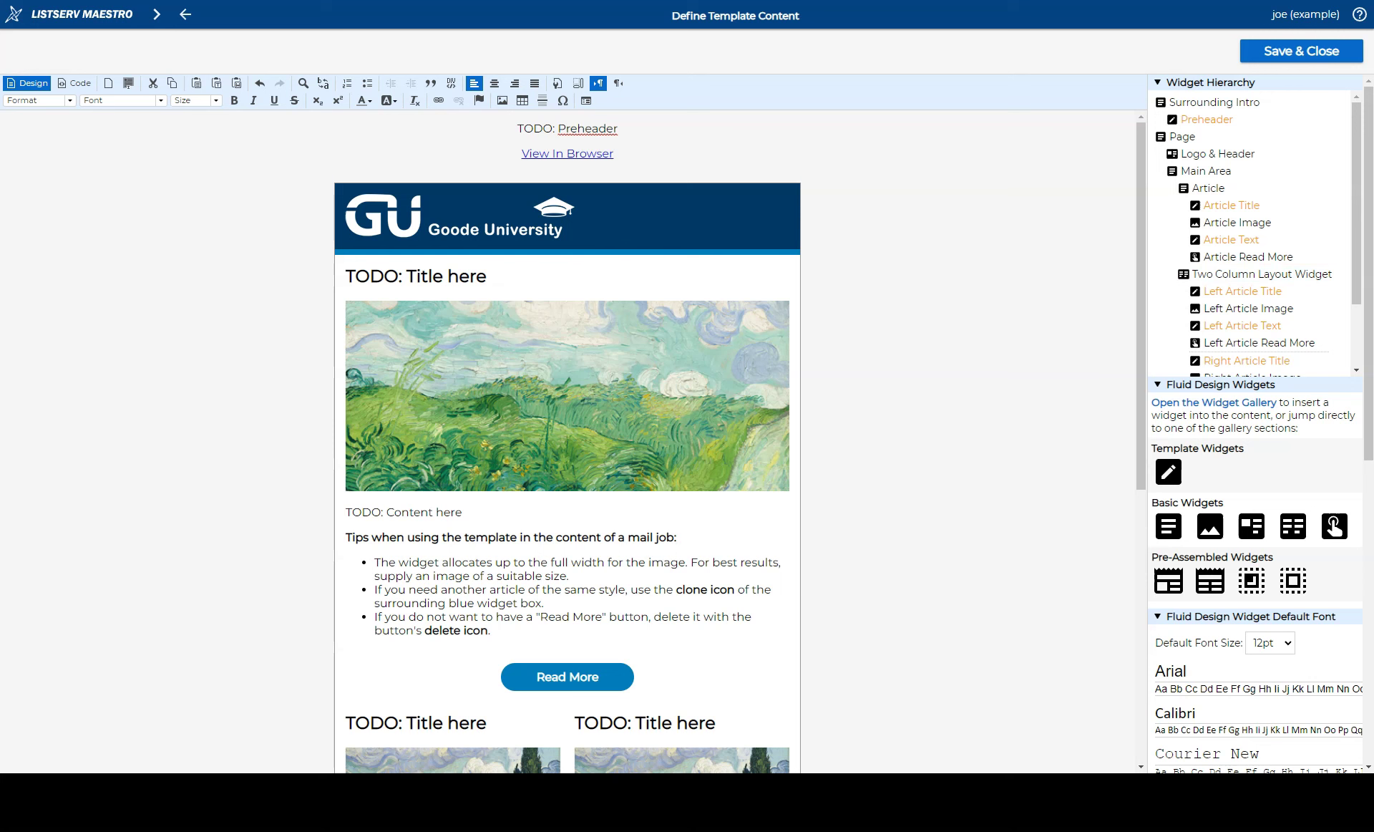
Give the Left Article Read More button background color #007CBC and 30 px rounded corners
scroll(864, 683, down, 5)
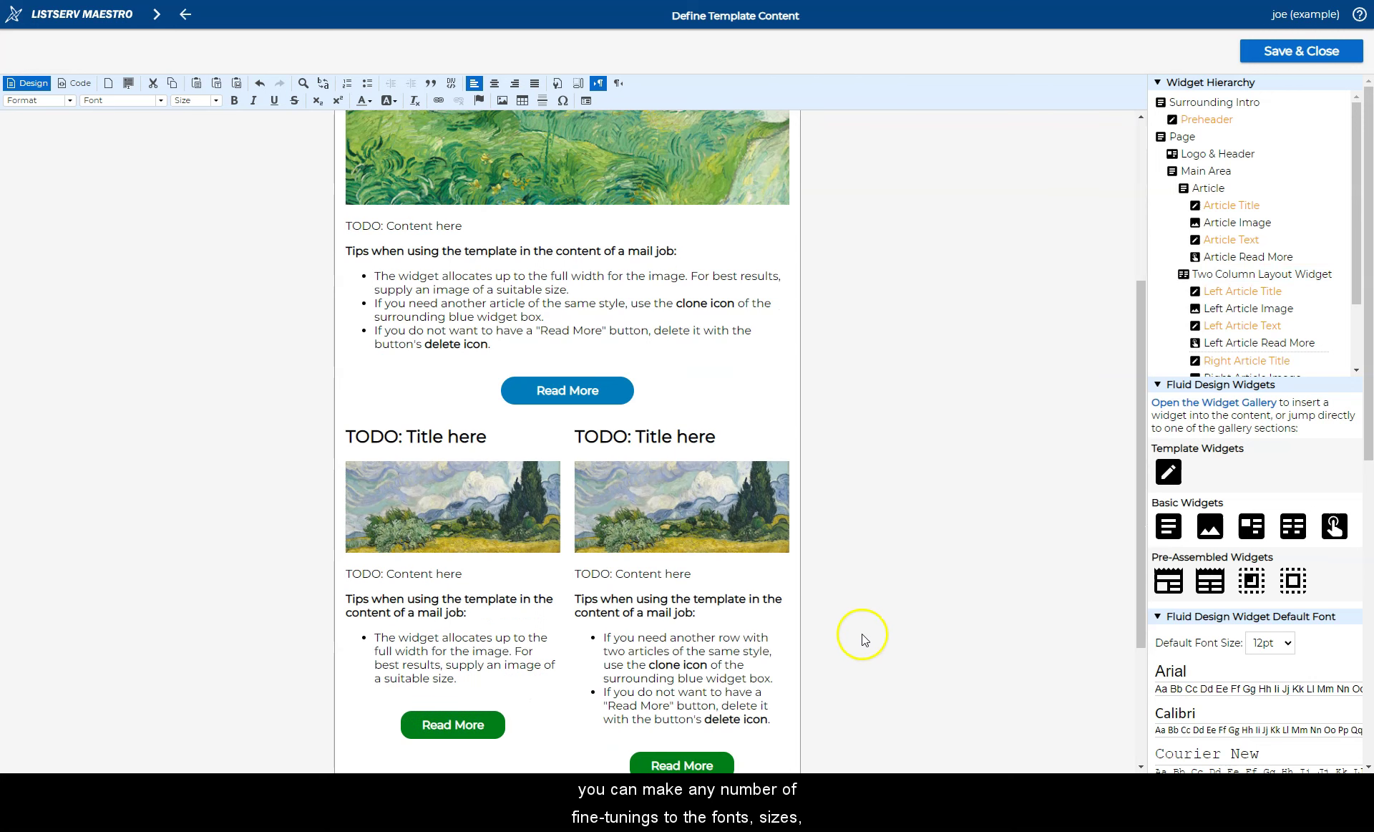
click(473, 581)
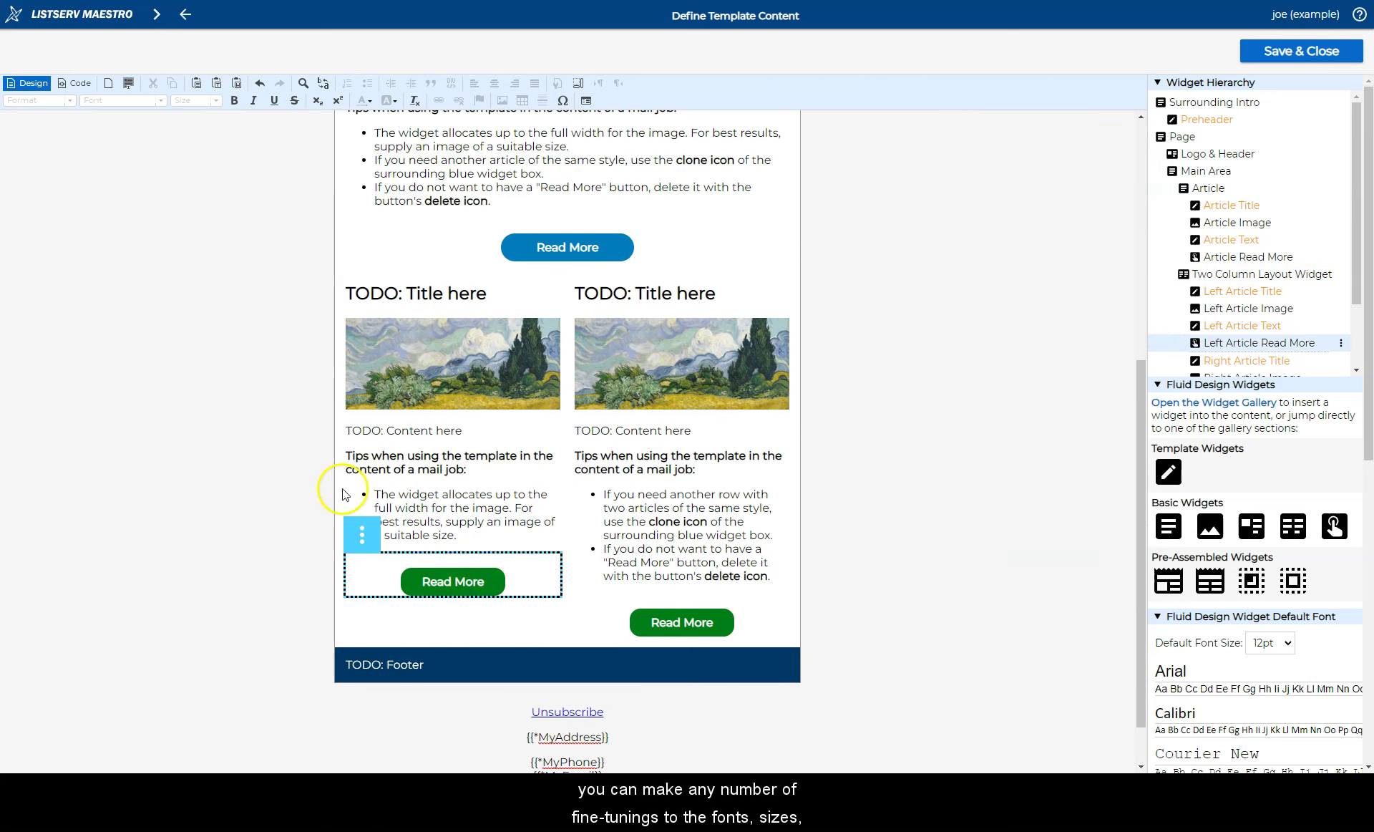
click(362, 533)
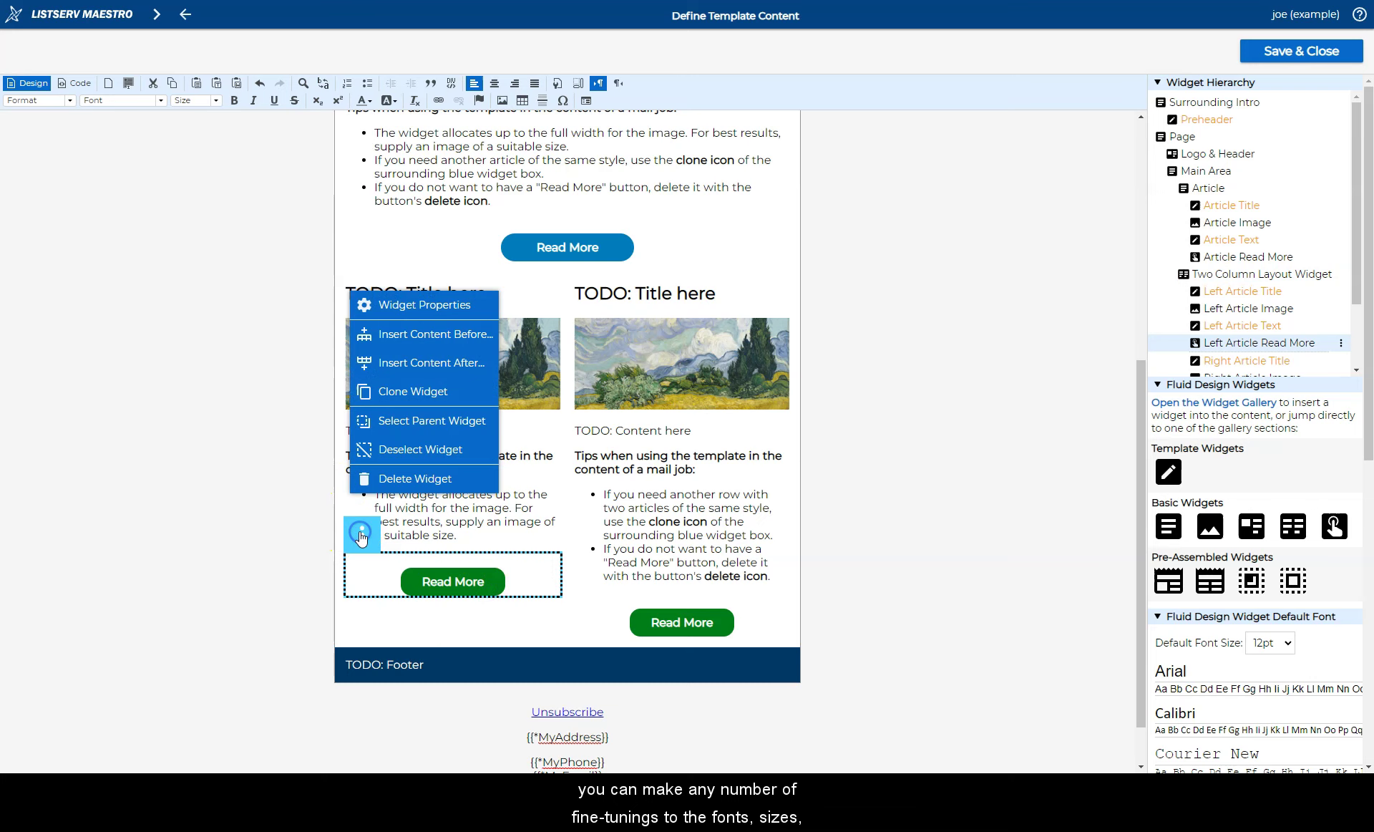
click(418, 308)
click(566, 210)
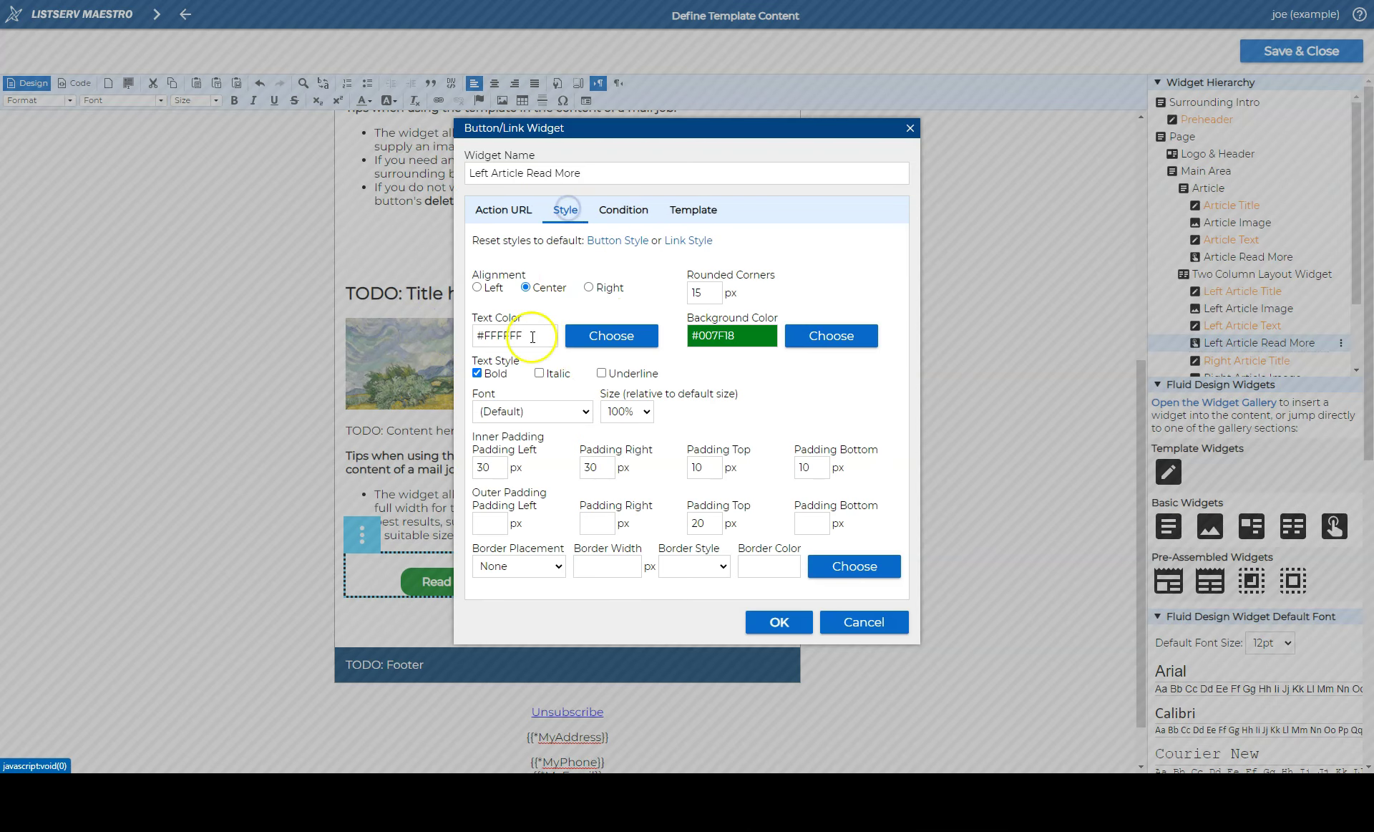
triple_click(745, 336)
text(#007CBC)
double_click(704, 287)
text(3)
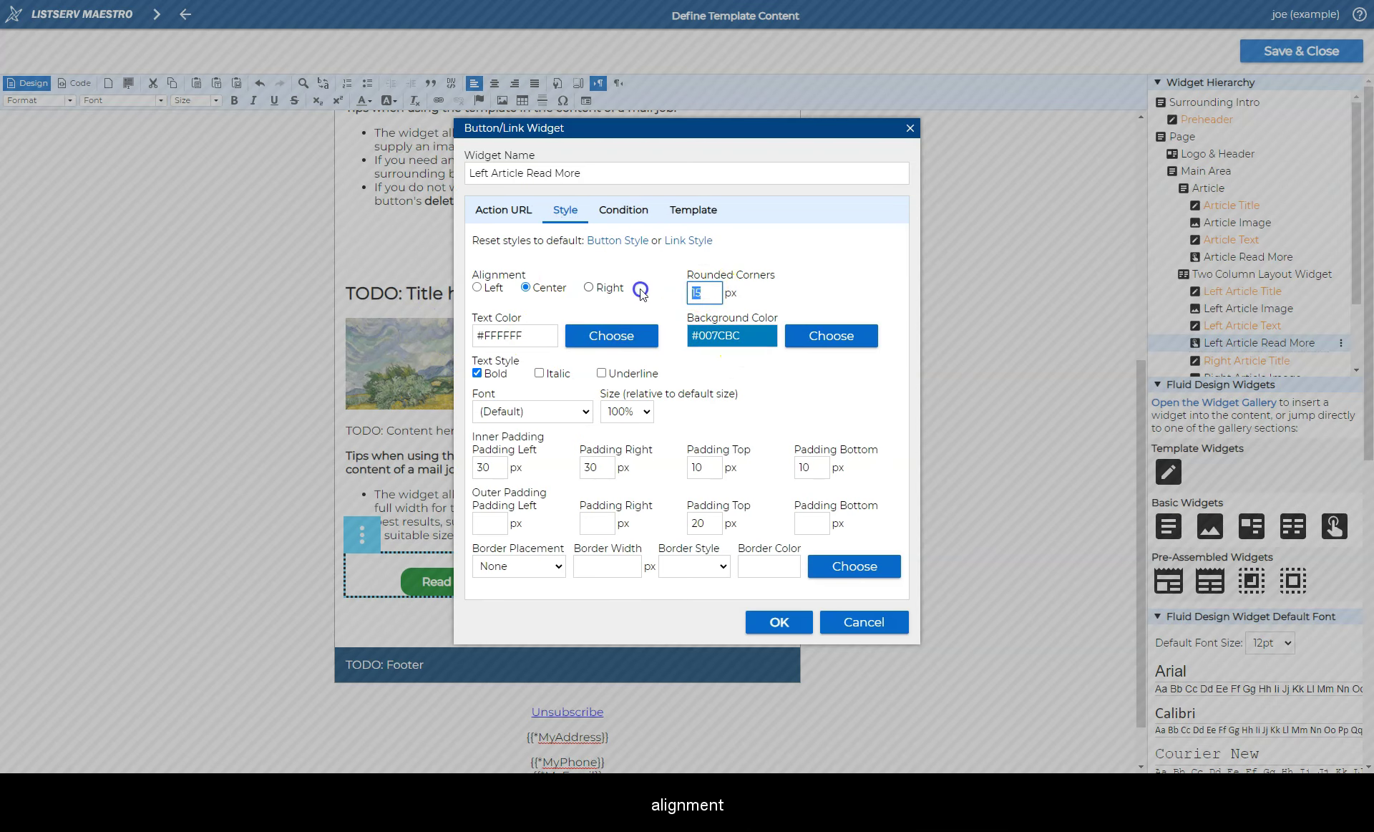
Set the Left Article Read More button's inner left and right padding to 50 px and apply the widget properties
click(472, 498)
drag(485, 469, 449, 469)
text(5)
drag(590, 469, 573, 467)
text(5)
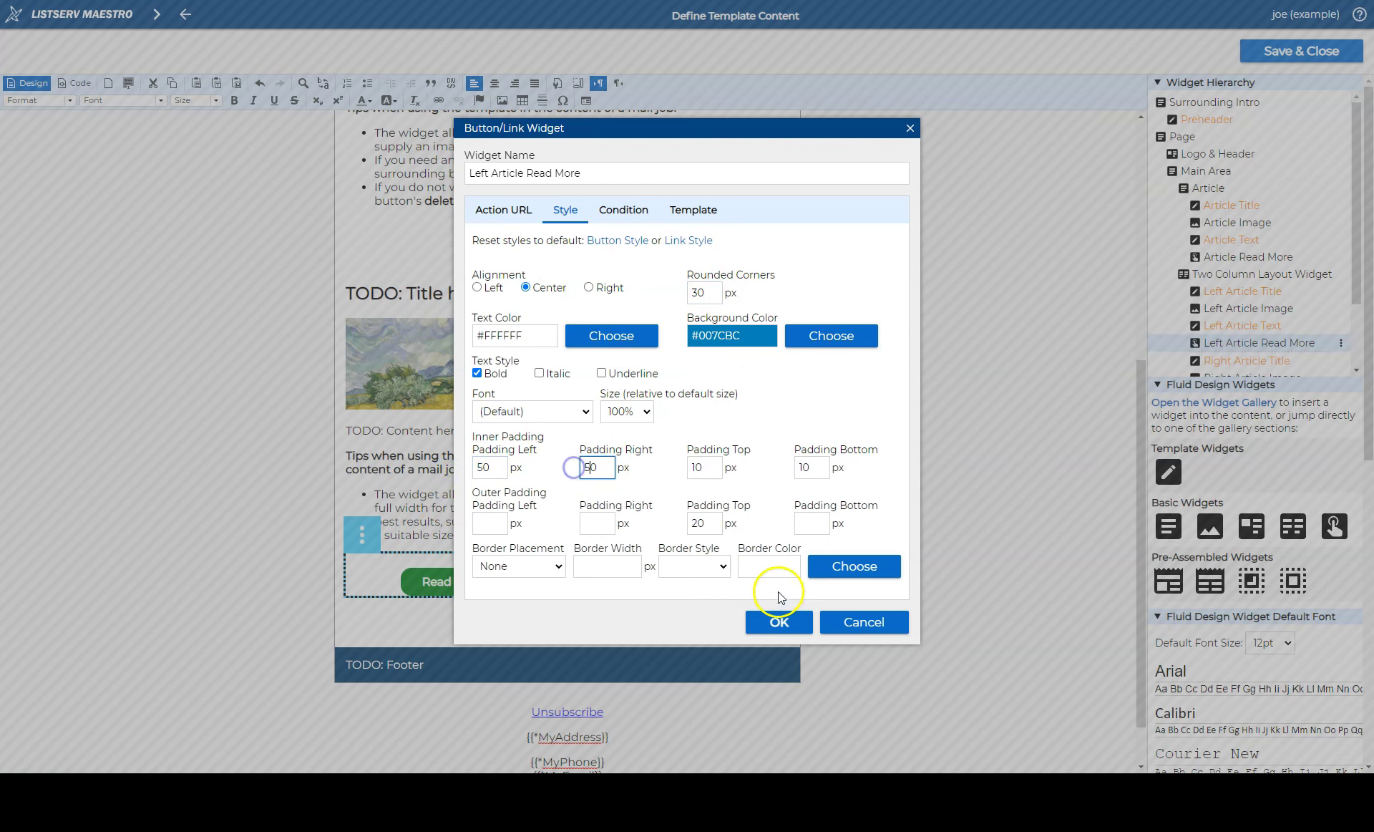
click(780, 621)
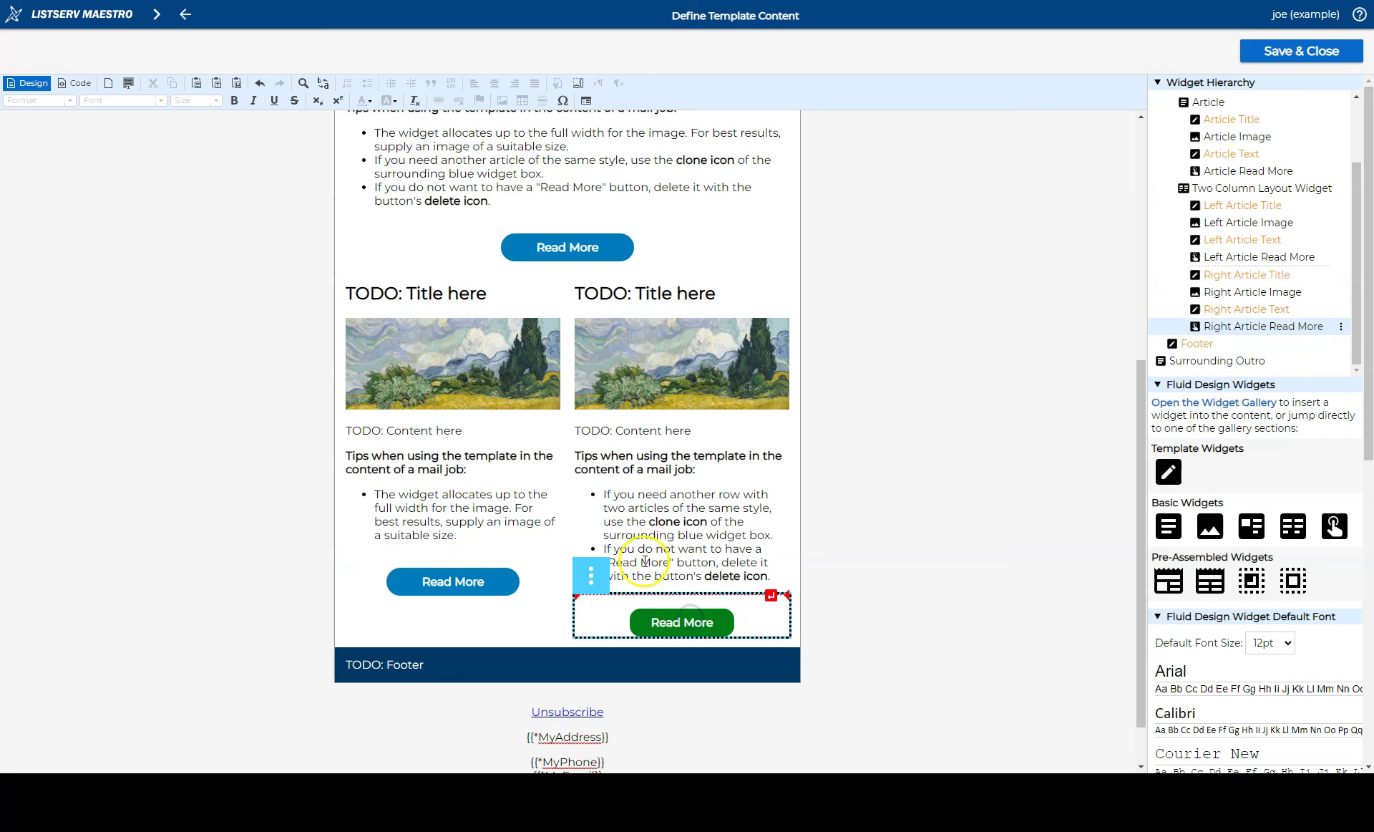
Give the Right Article Read More button background color #007CBC and 30 px rounded corners
click(591, 576)
click(647, 376)
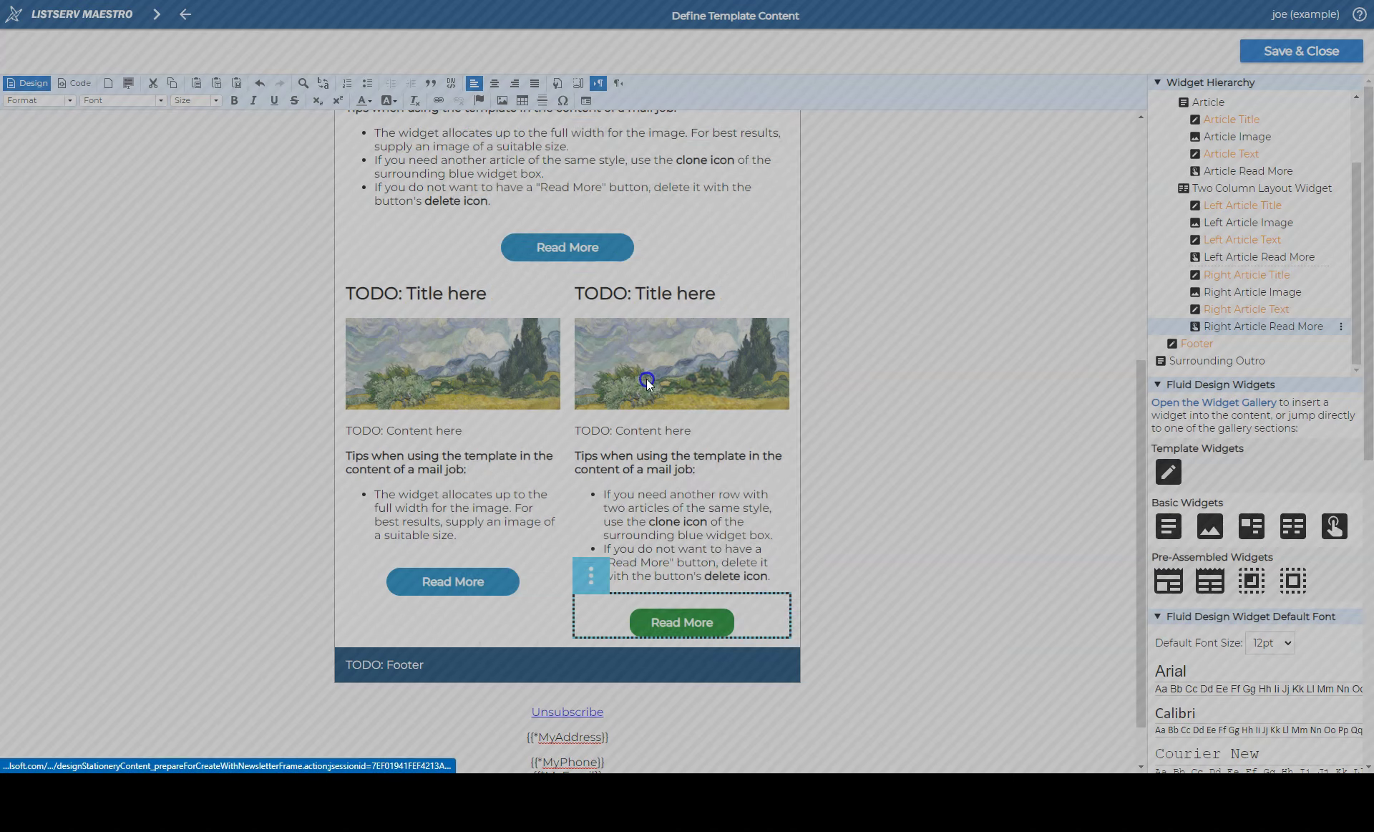
click(565, 210)
key(ctrl+a)
text(#007CBC)
drag(708, 293, 659, 294)
text(30)
Match the Right Article Read More button's inner left and right padding to the left button's 50 px and apply the widget properties
drag(483, 467, 460, 467)
text(5)
drag(593, 467, 582, 467)
text(5)
click(778, 621)
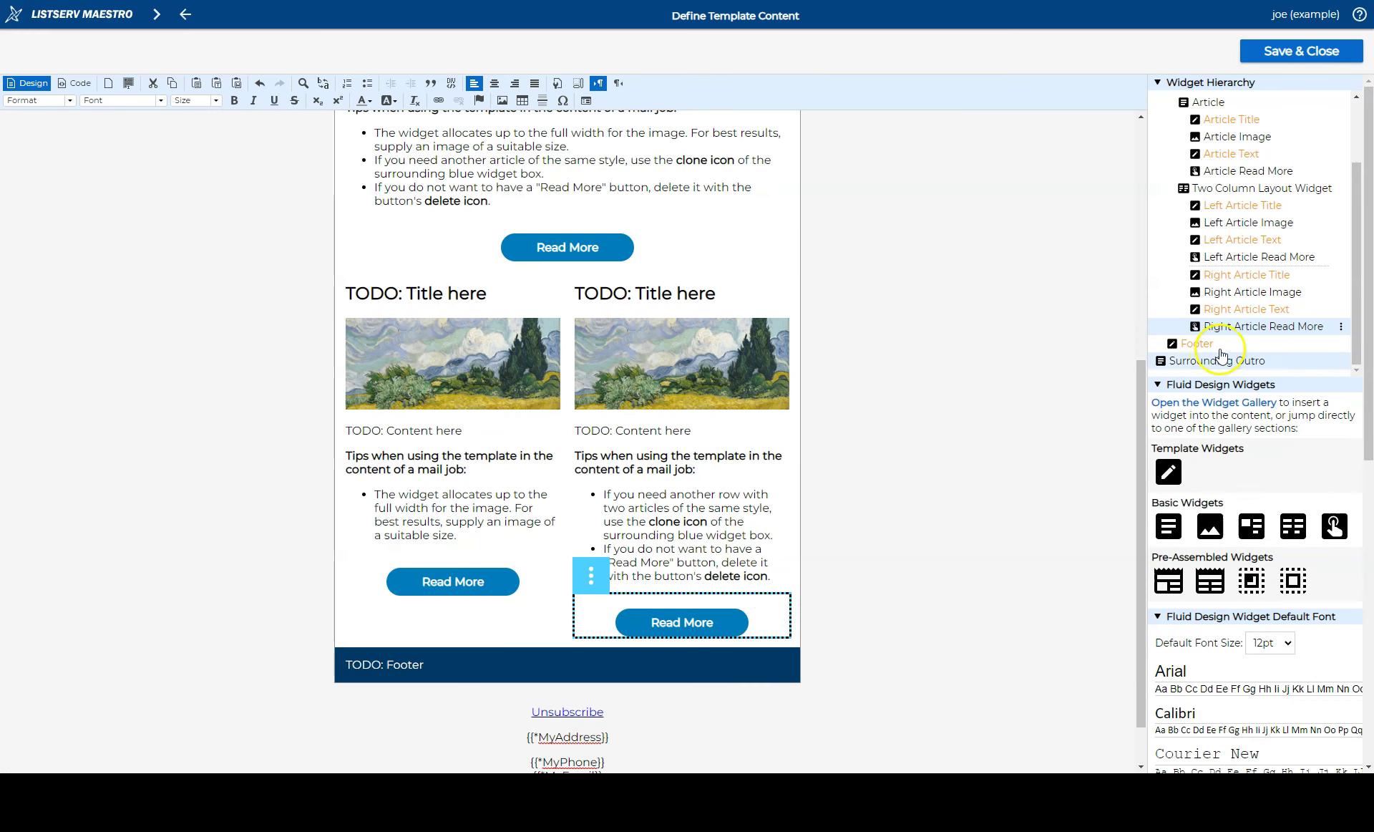
Make the Two Column Layout Widget cloneable and deletable for the template end user
click(1264, 189)
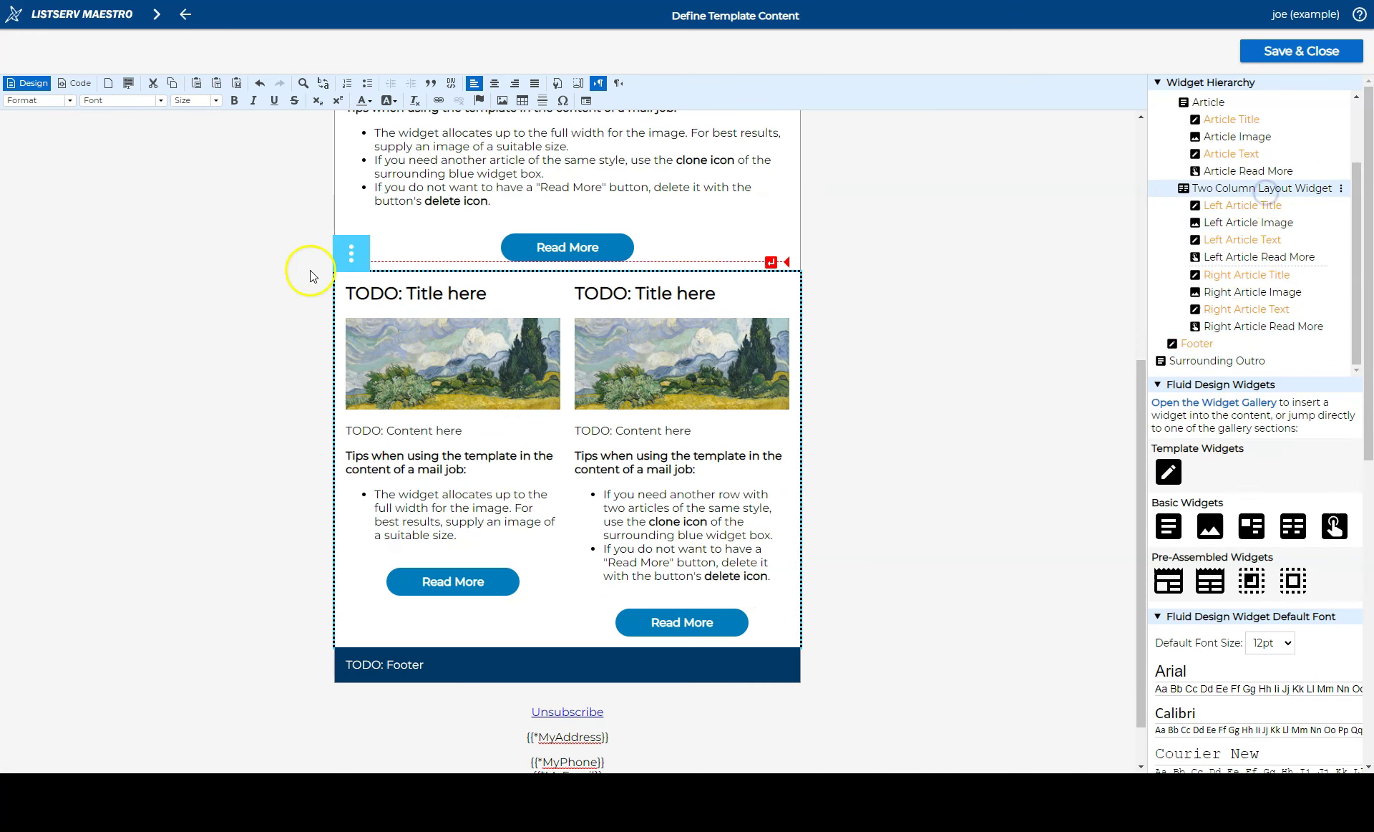
click(351, 252)
click(466, 274)
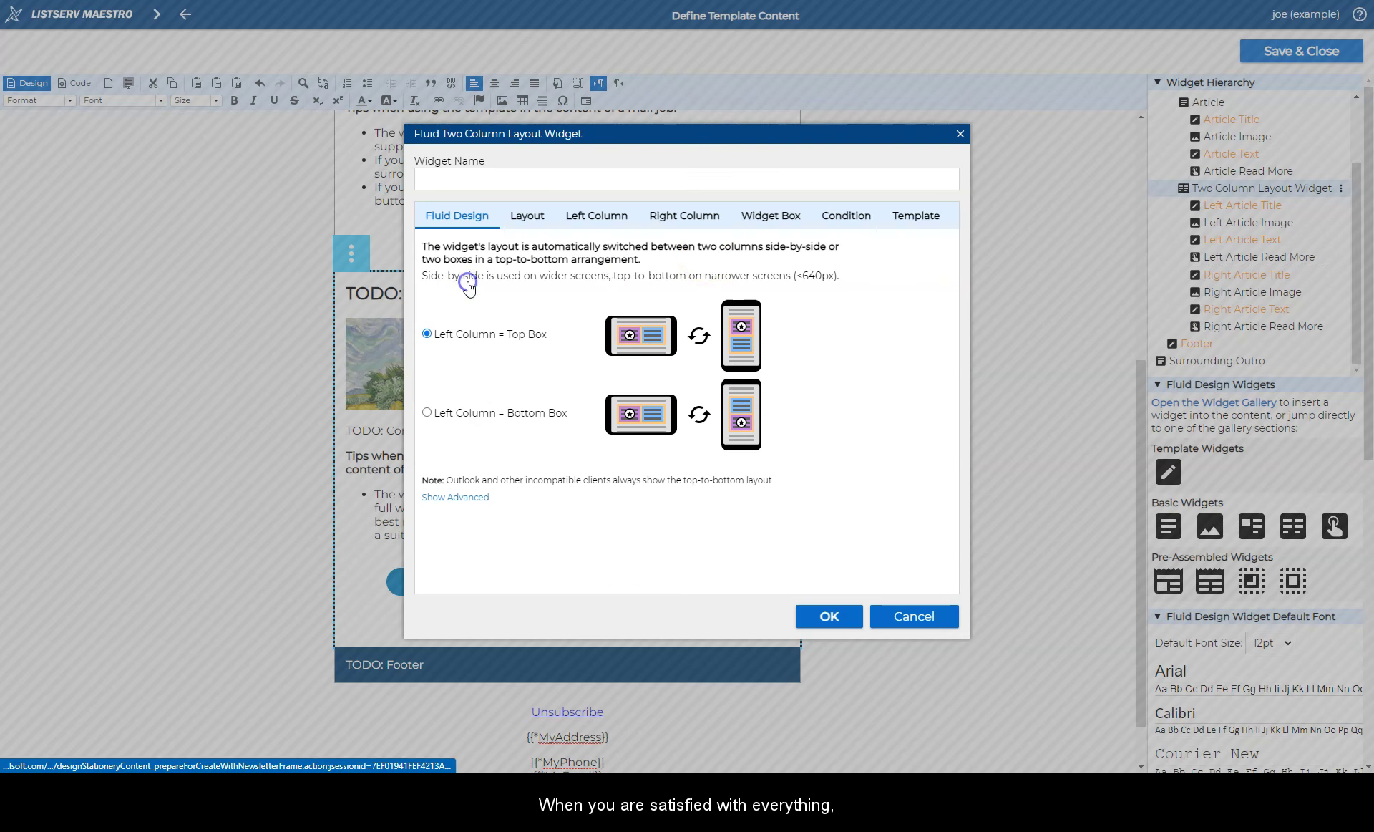
click(916, 215)
click(463, 287)
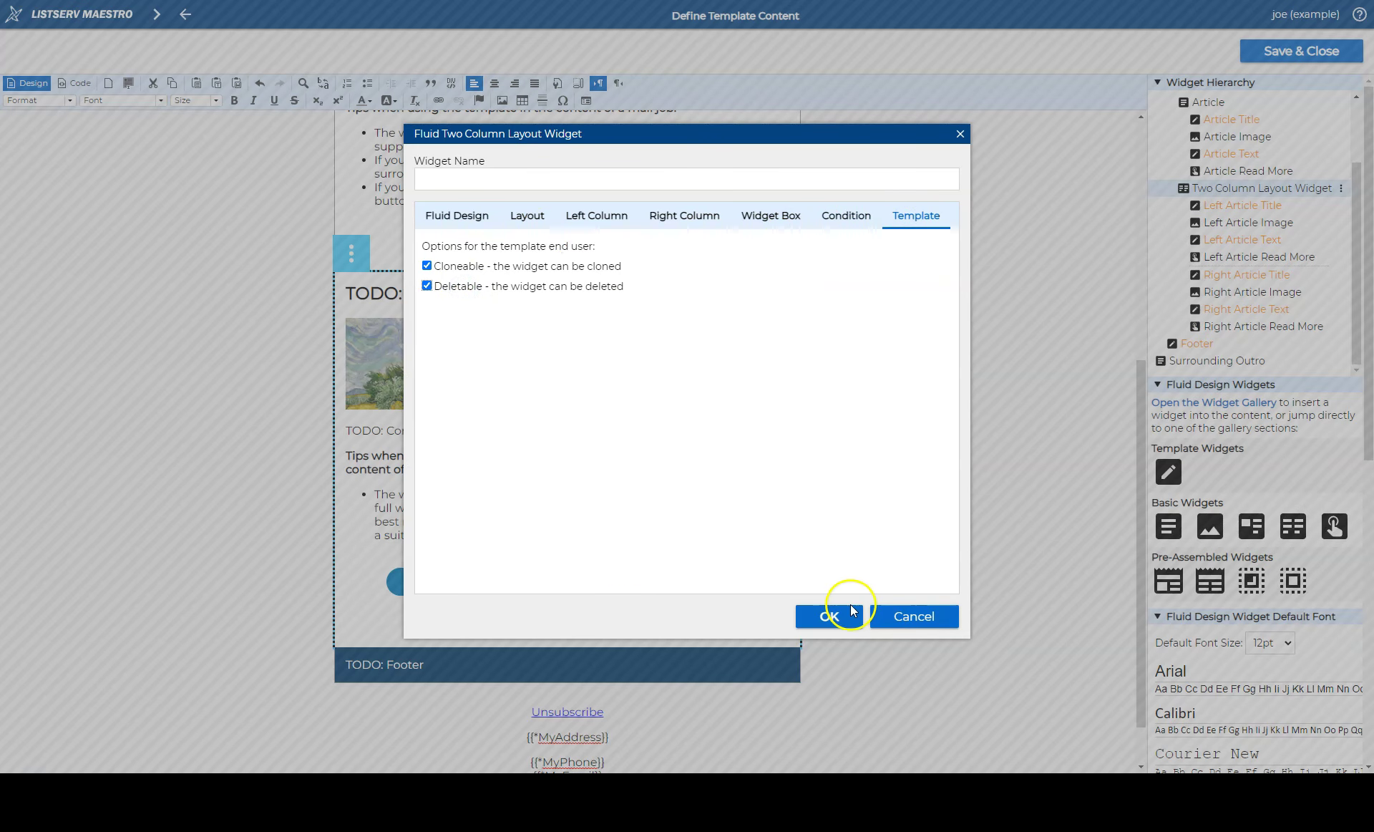
click(828, 615)
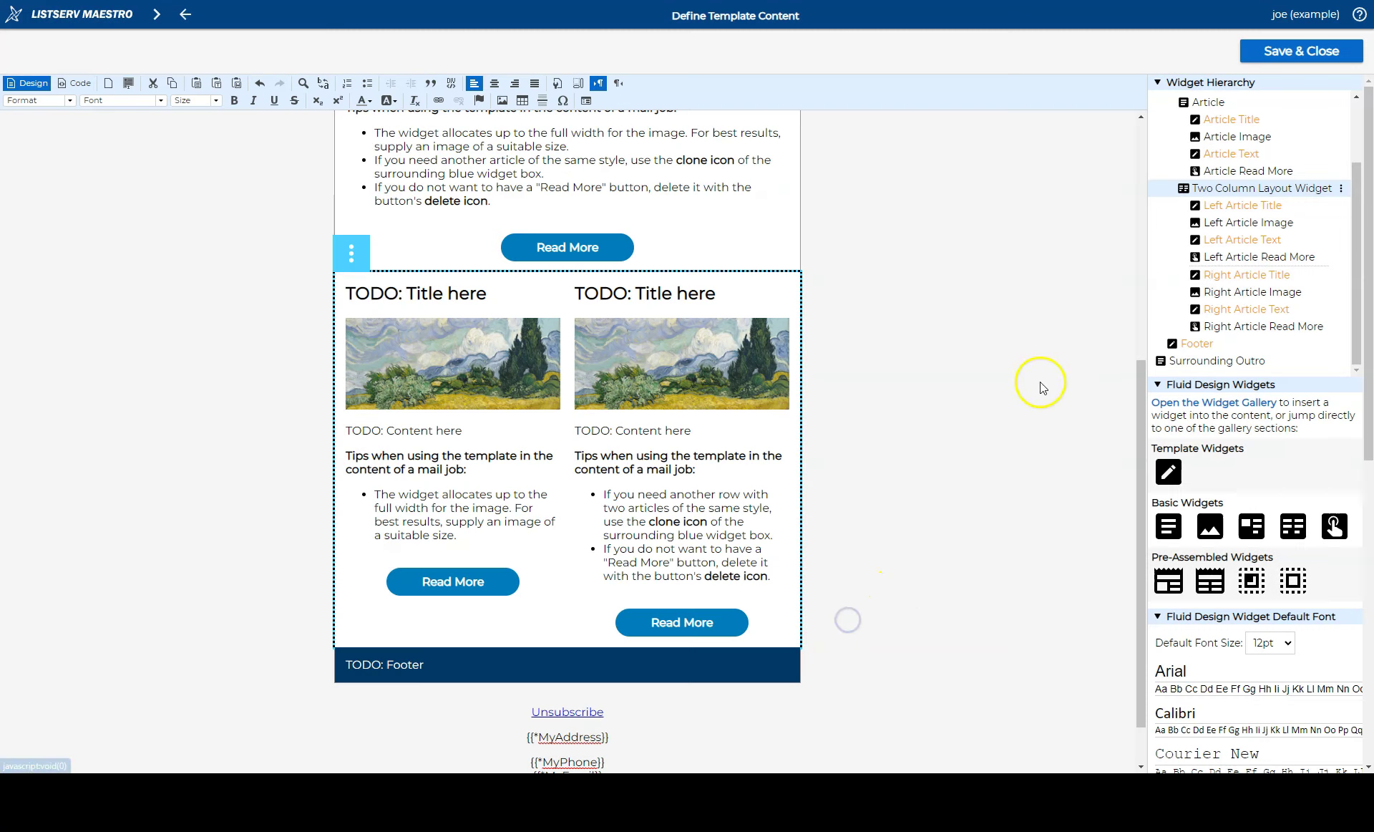
Save and close the template content and enable New Template for use
click(1321, 44)
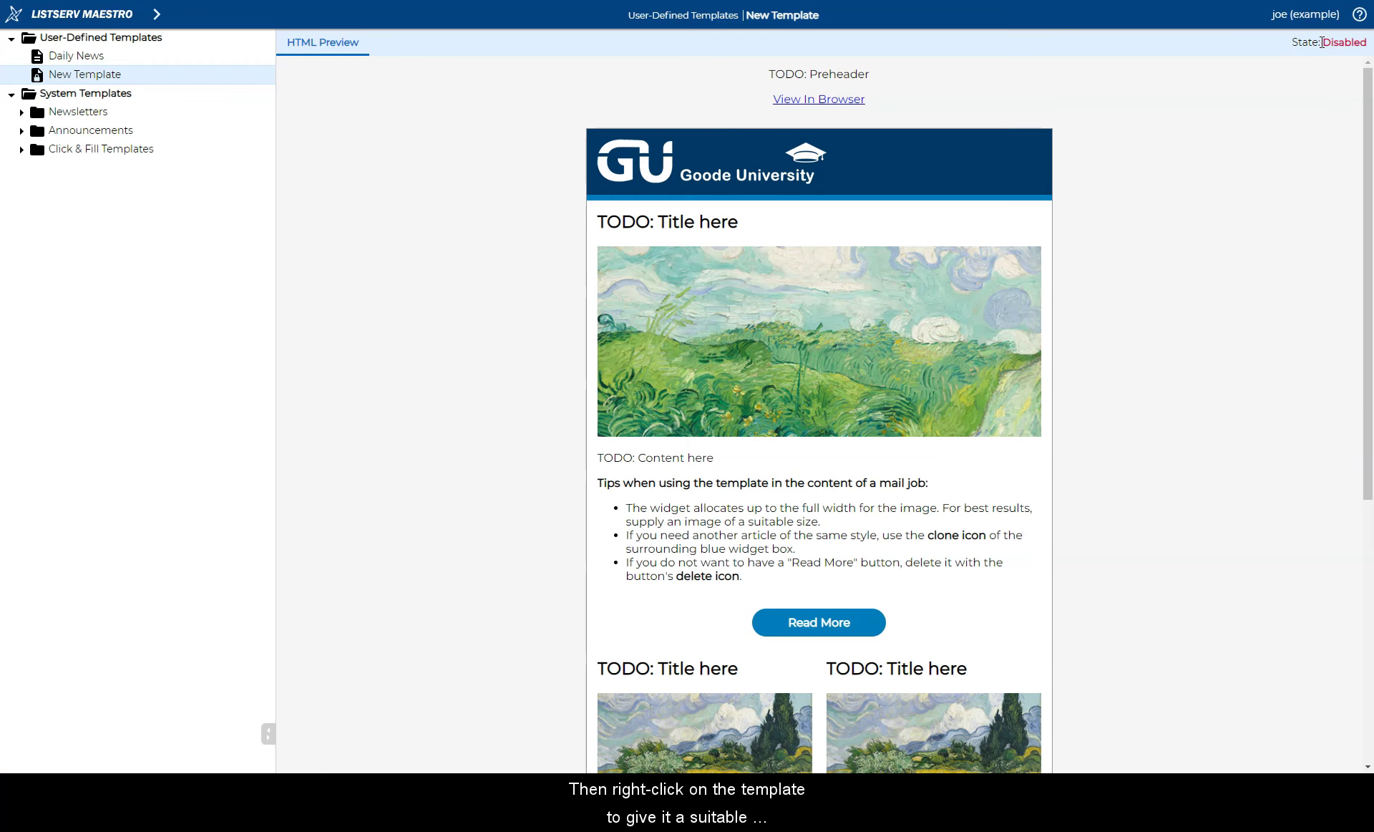
right_click(106, 75)
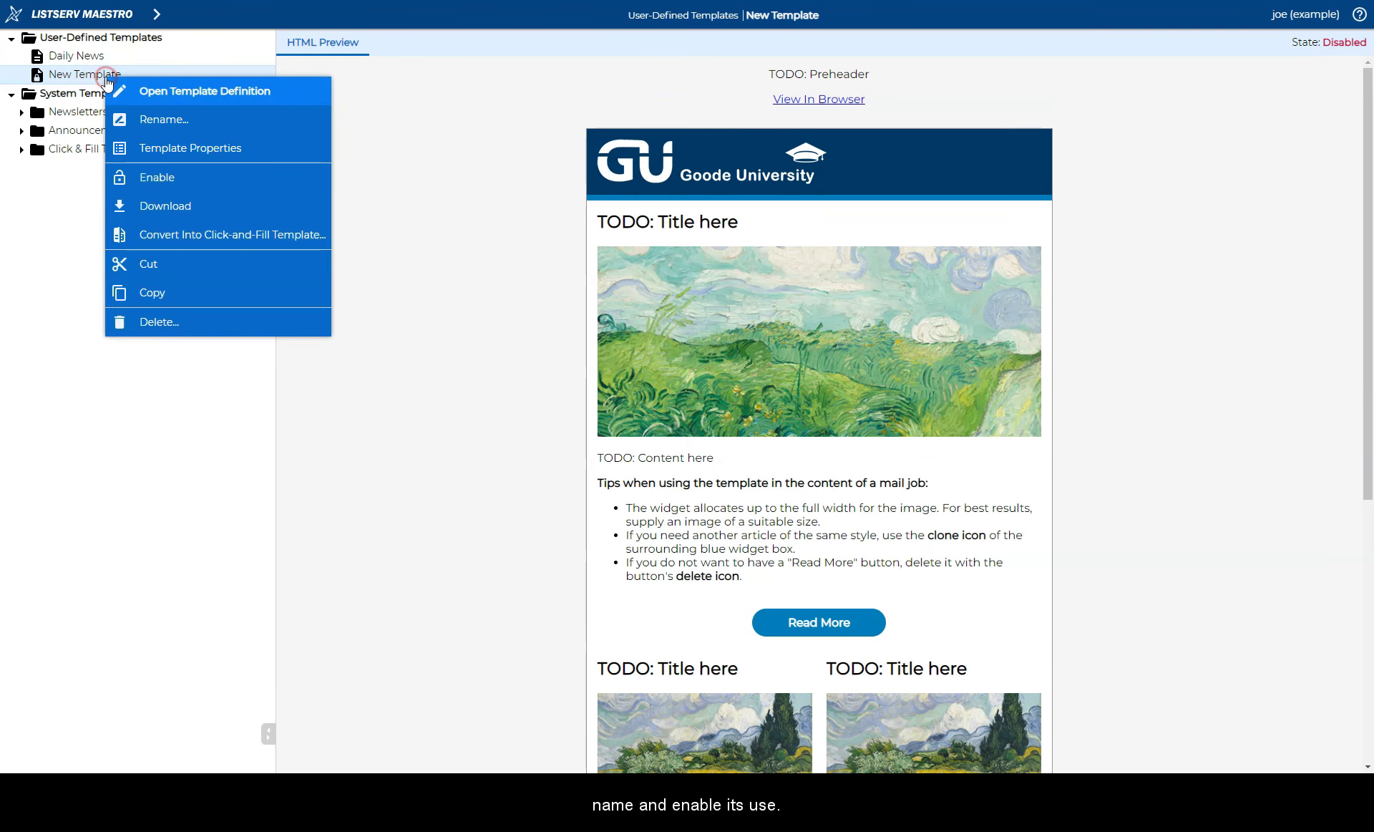
click(145, 176)
Rename New Template as "School of Engineering"
right_click(94, 75)
click(123, 109)
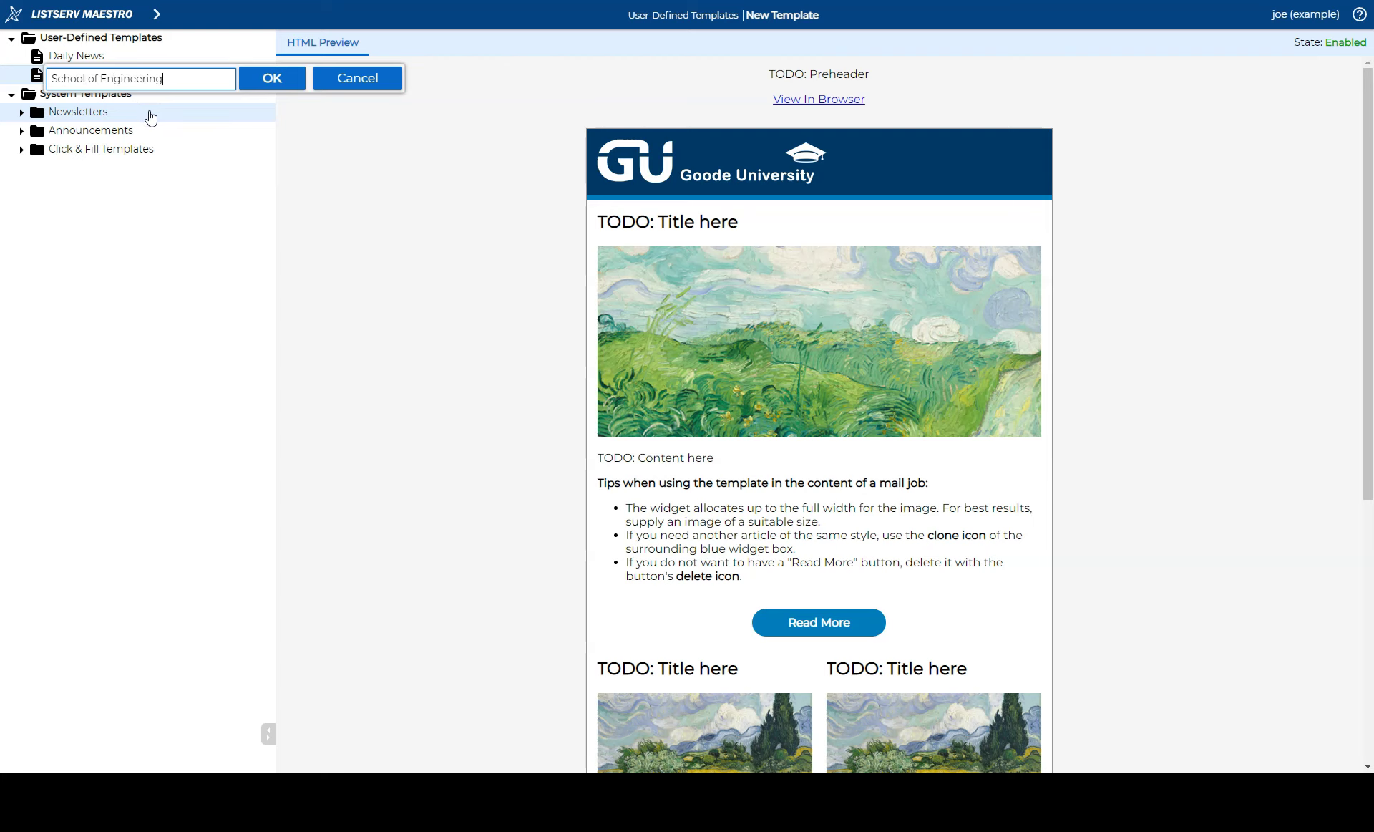
key(Return)
Go to the mail jobs and open the definition of the "School of Engineering - October 2022" job
click(158, 22)
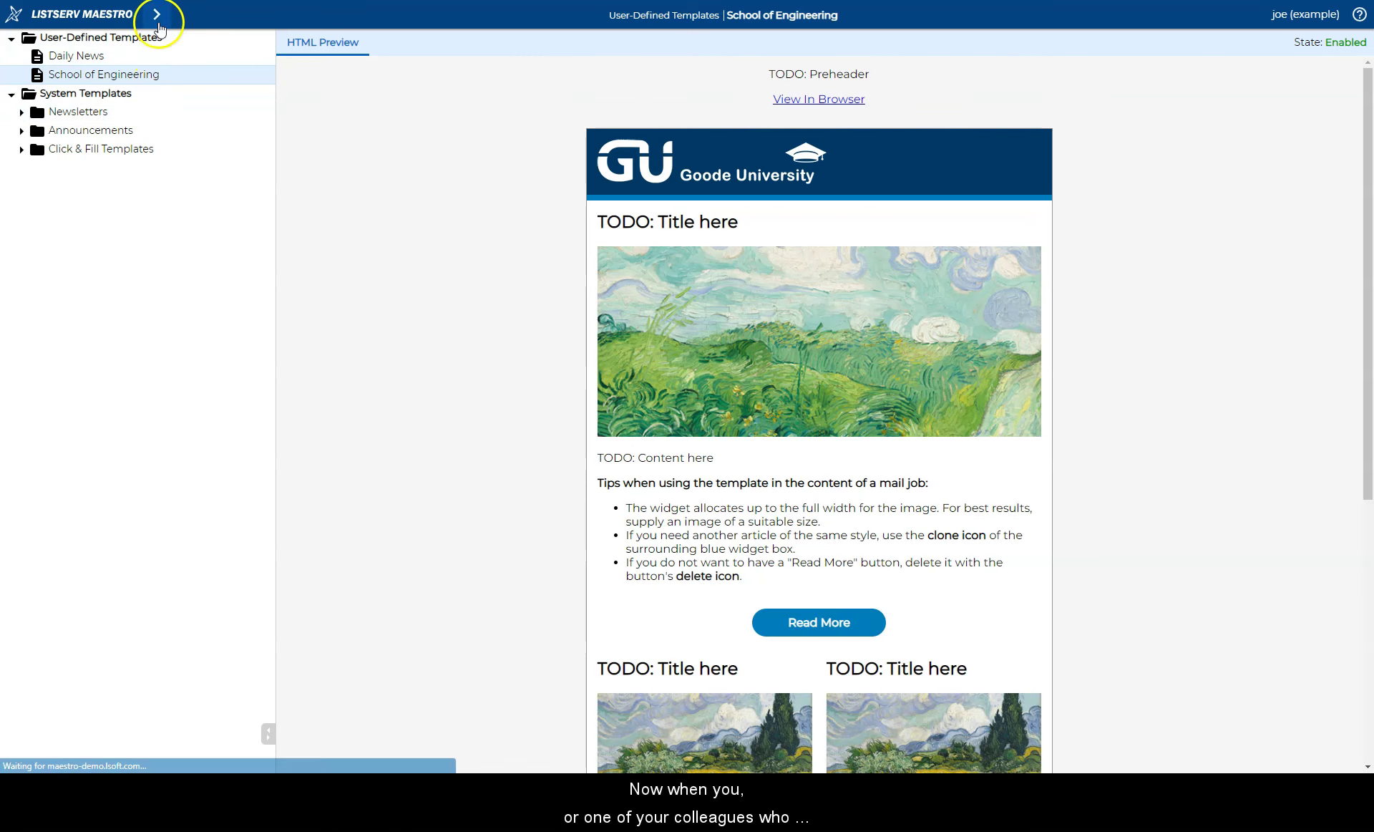
click(93, 65)
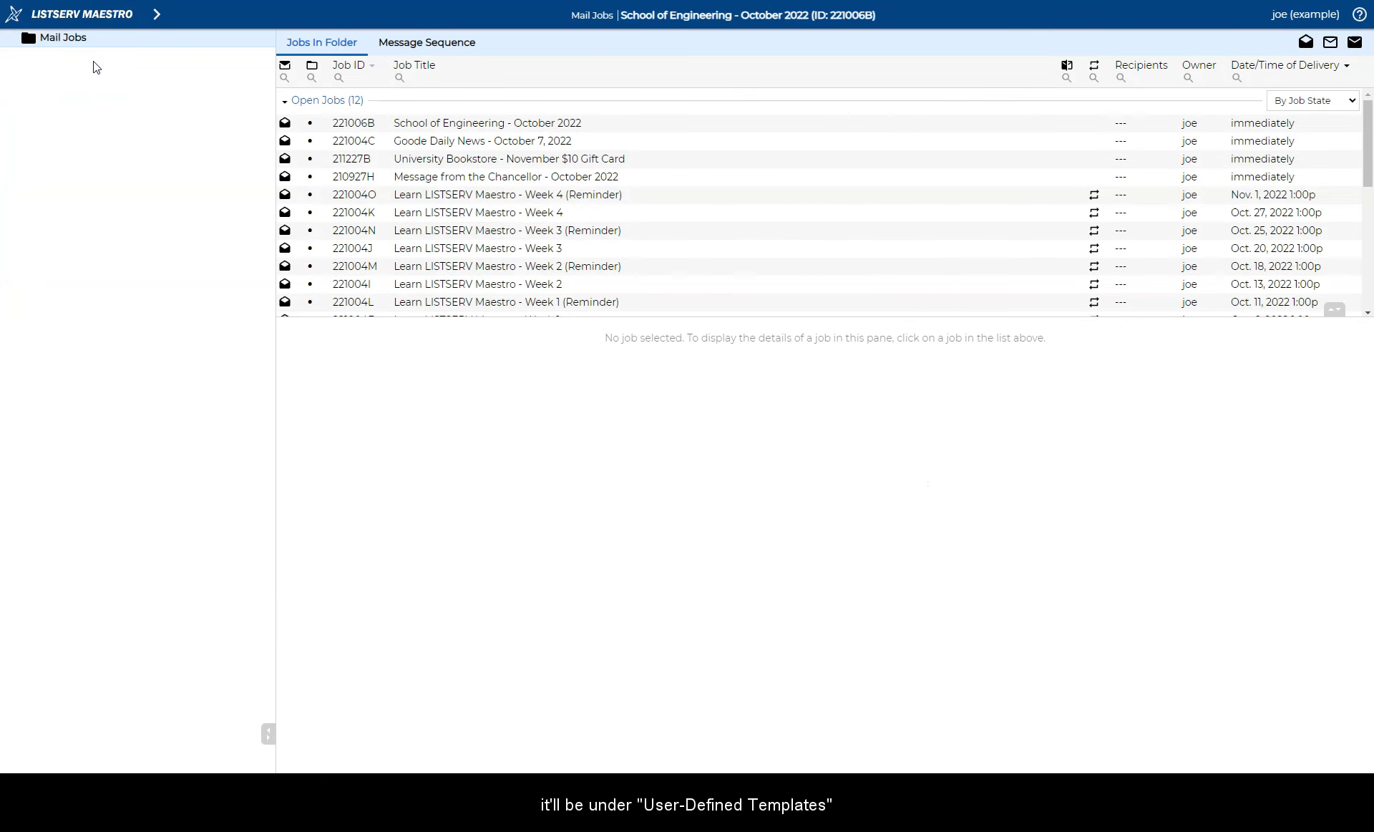
click(442, 123)
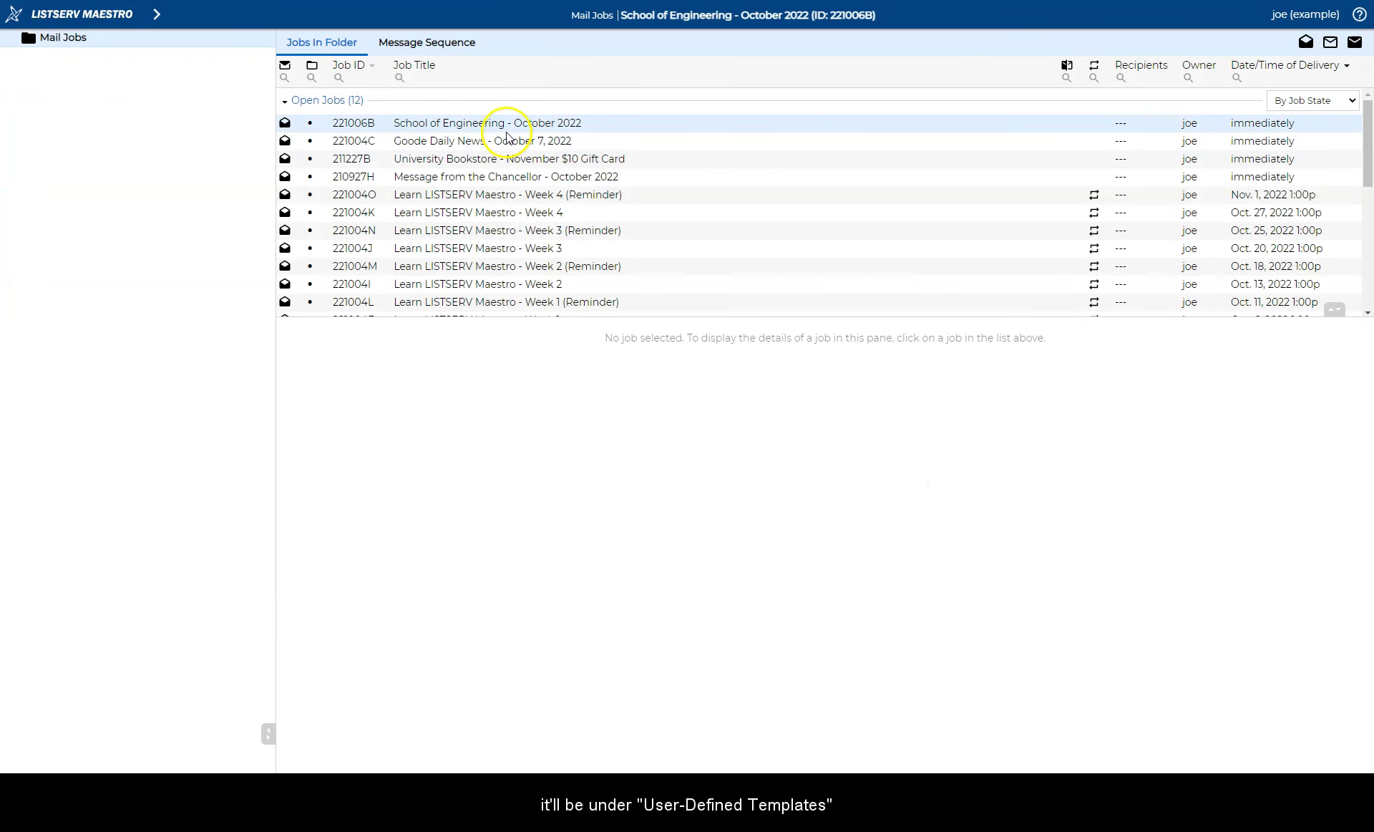
click(1292, 345)
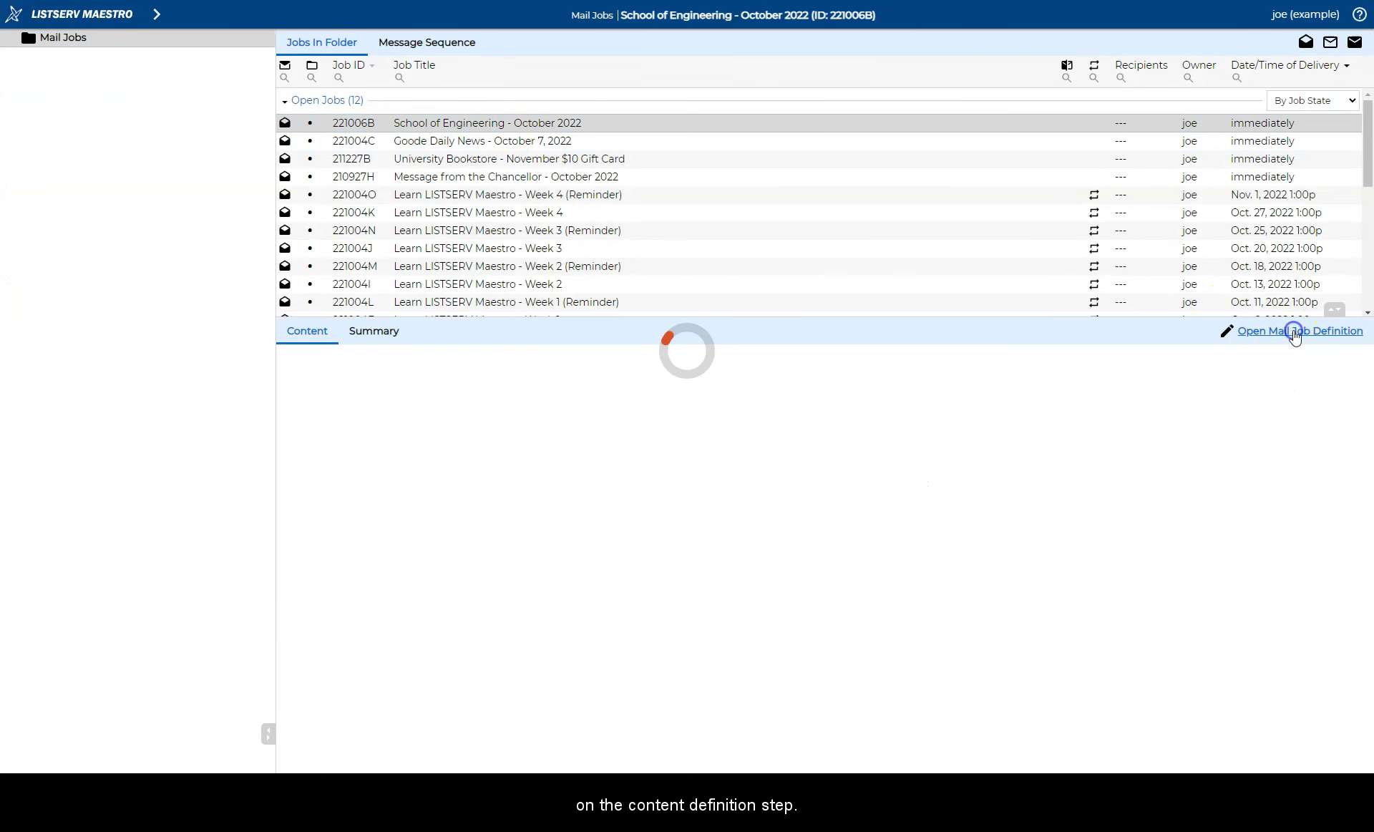
Start defining the job's email content from the user-defined School of Engineering template
click(533, 147)
click(655, 370)
click(63, 176)
click(1336, 63)
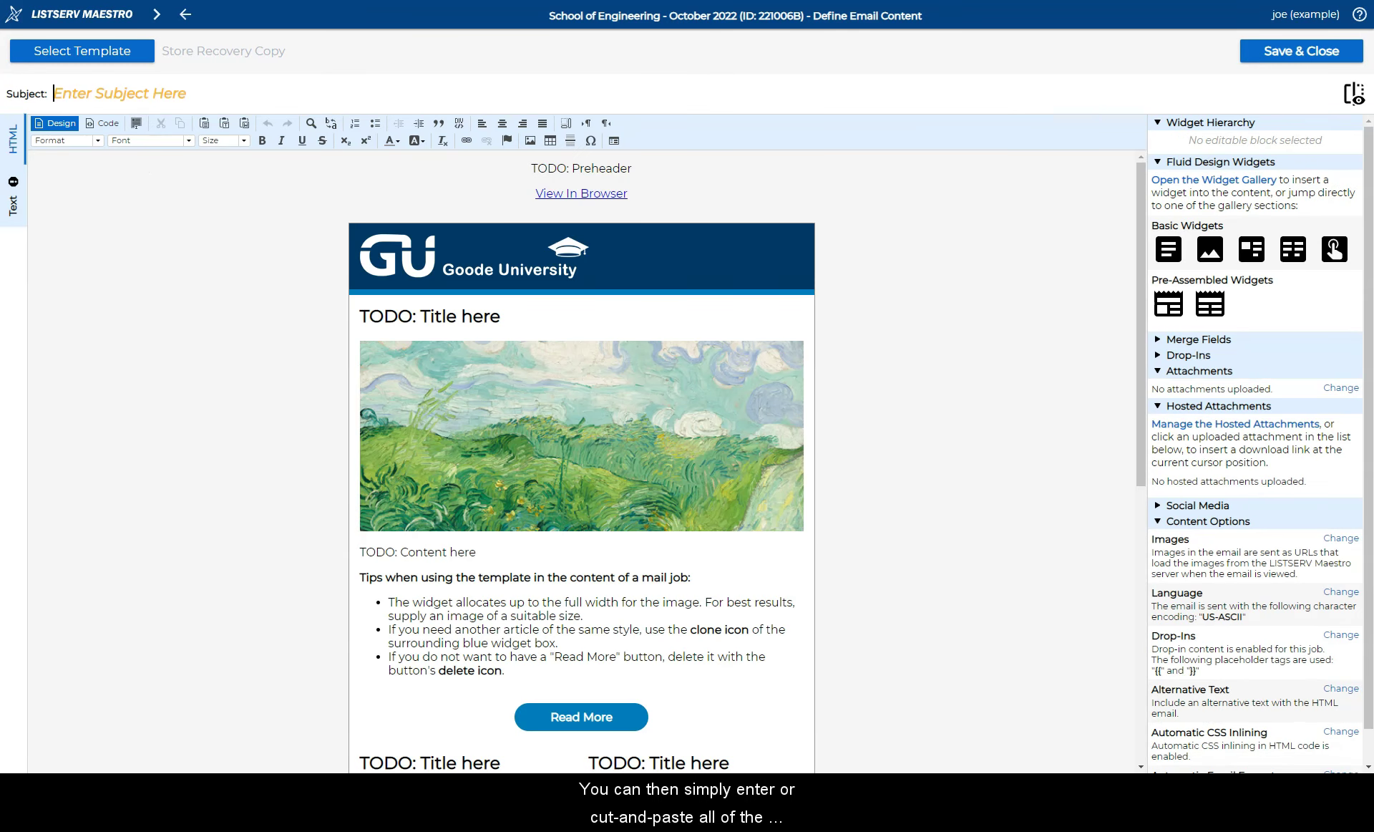
Replace the first article's placeholder title with "Laser Team Wins Award"
drag(501, 316, 365, 317)
text(Laser Team Wins Award)
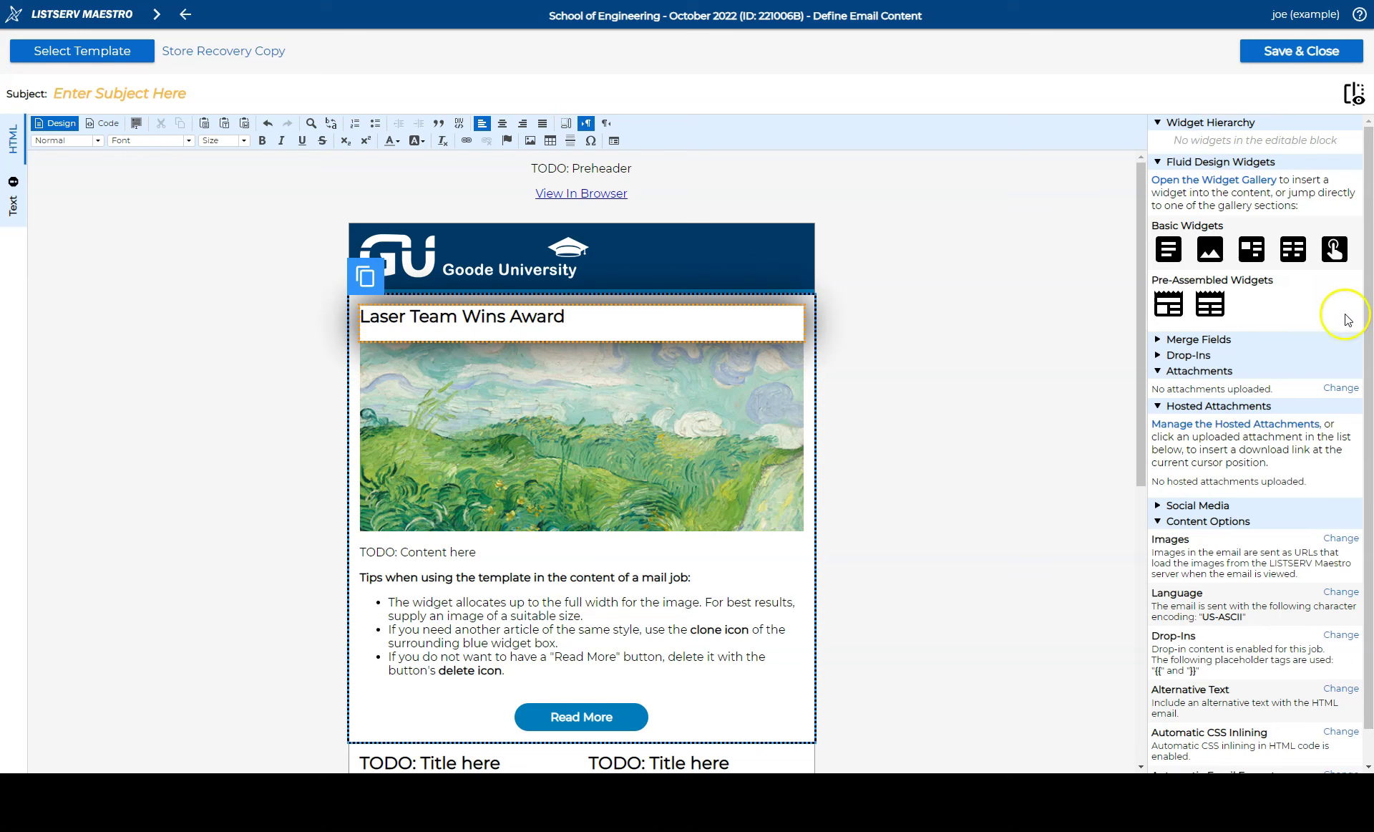
click(1330, 331)
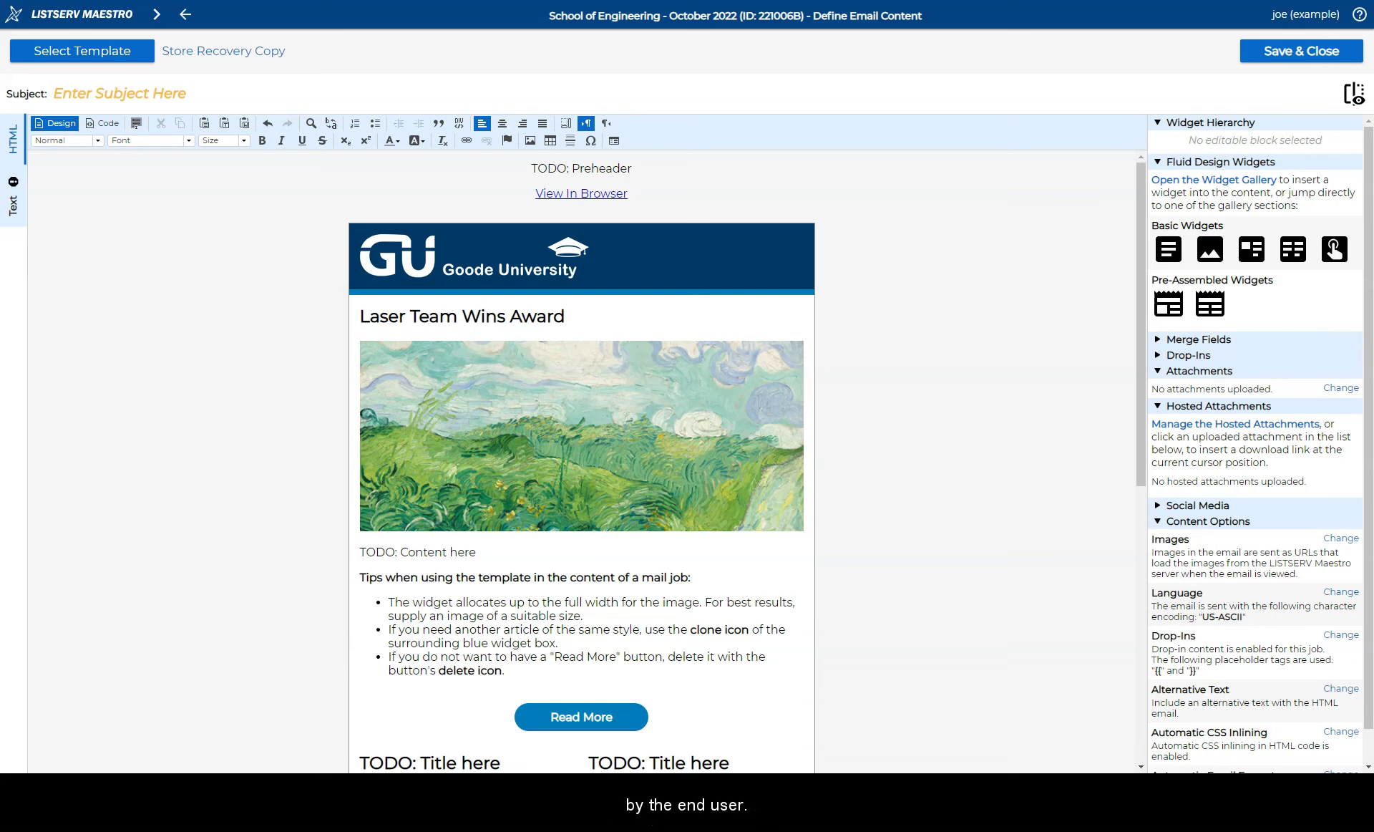
Replace the first article's placeholder content and tips with the paragraph beginning "Lasers. They’re not just for rock concerts or military strikes."
click(473, 652)
drag(473, 652, 328, 542)
text(Lasers. They’re not just for rock concerts or military strikes. Our own Laser Architecture Team merges art and science with its latest creation, winning the Innovator Award at the Student Engineering competition.)
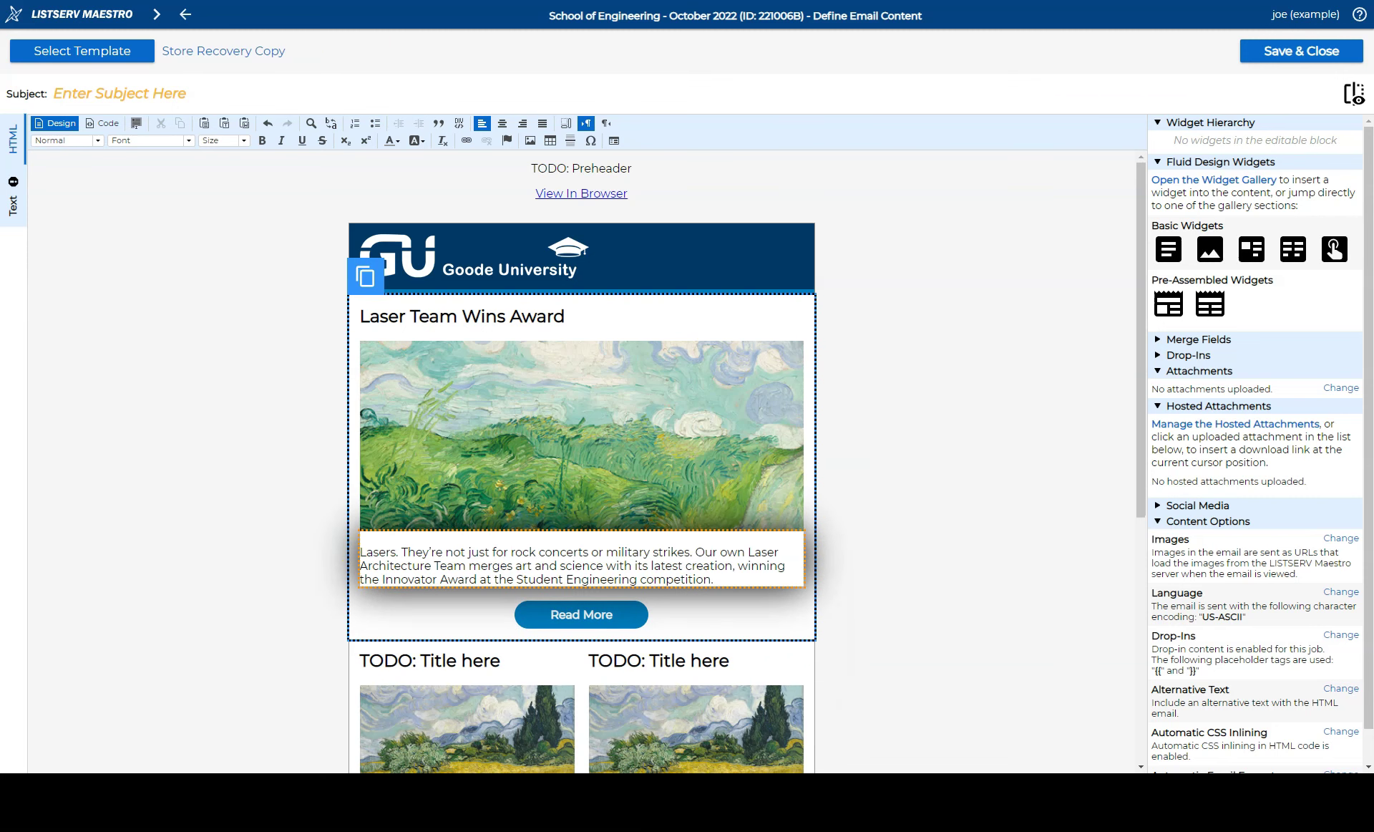
click(453, 412)
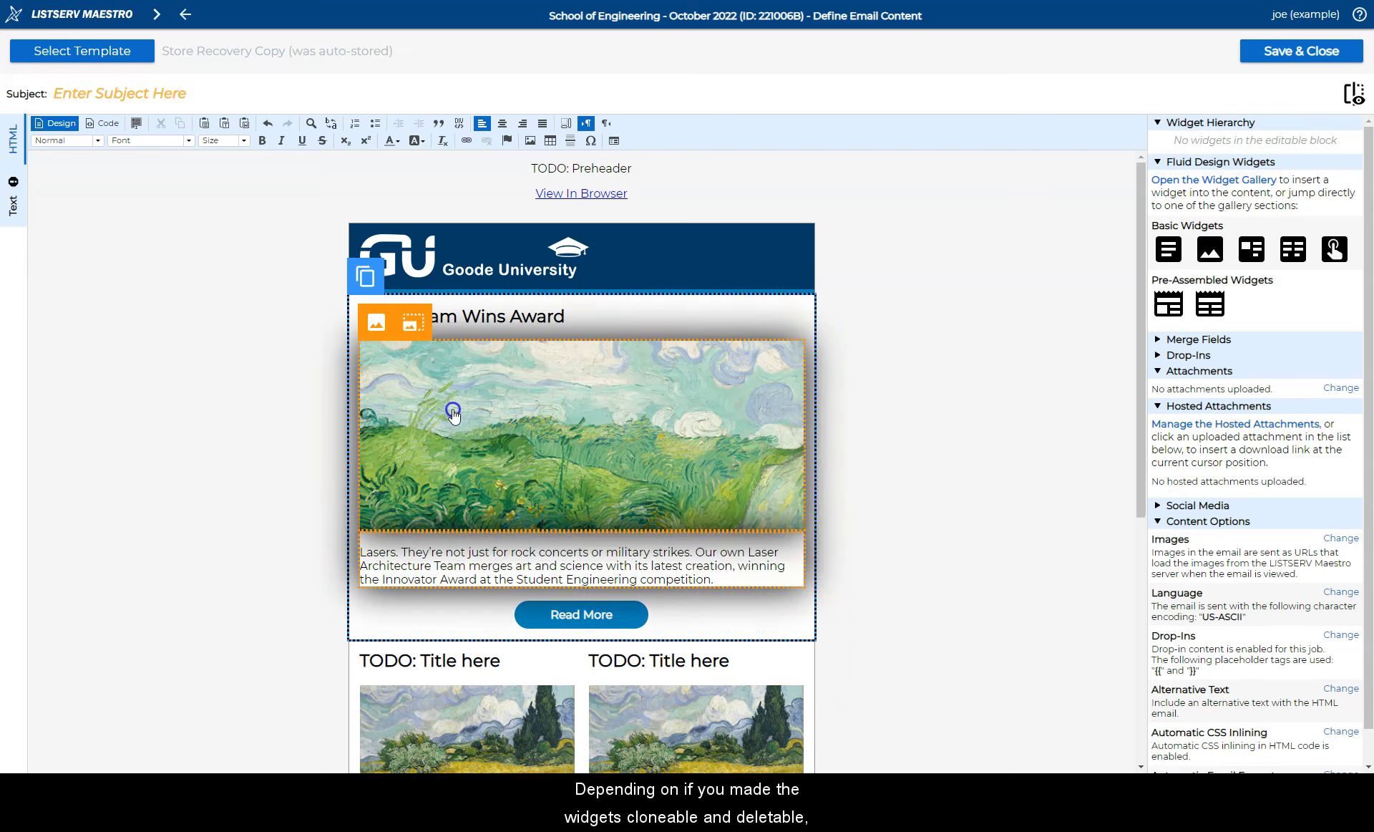
double_click(687, 347)
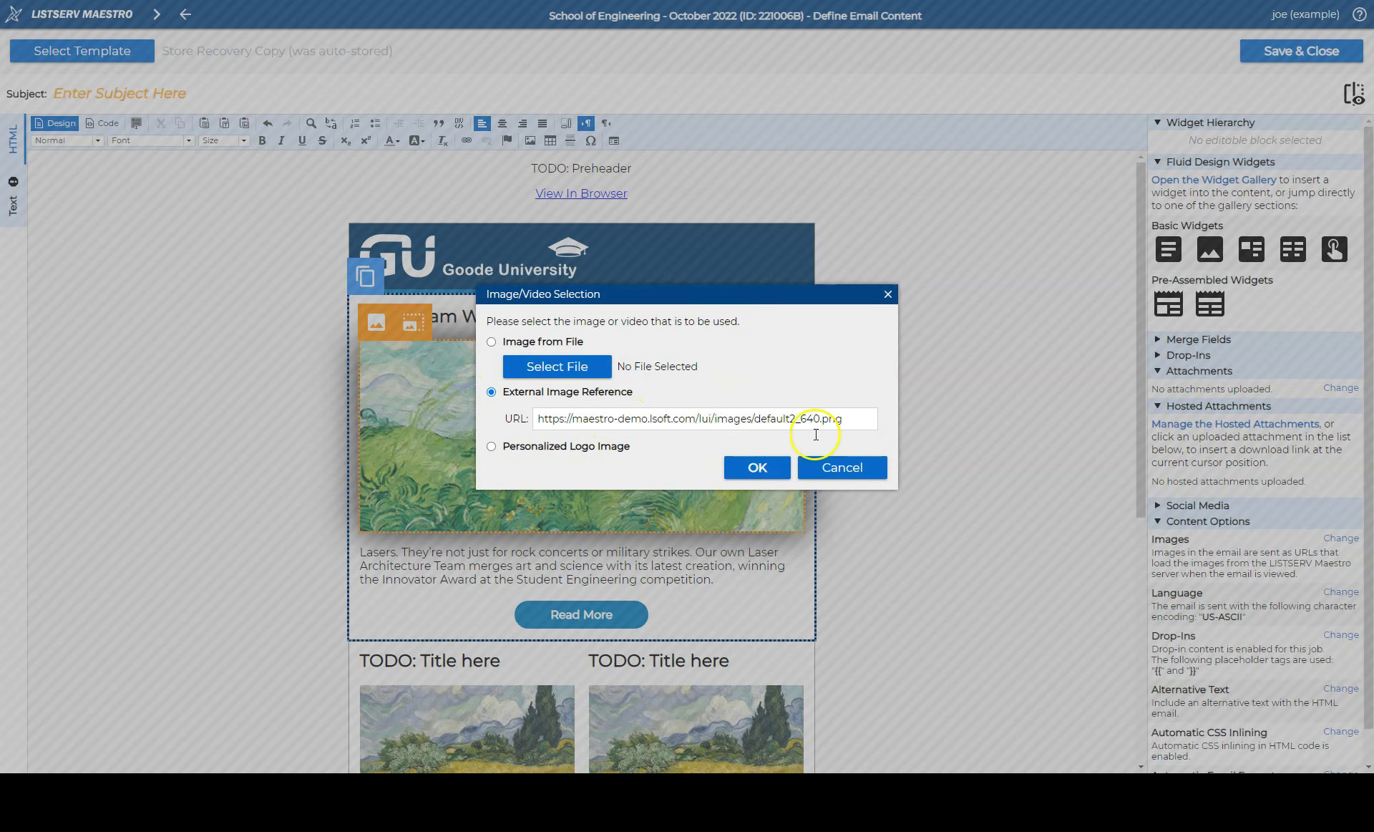
drag(864, 420, 319, 402)
text(https://www.lsoft.com/mail/examples/laser.jpg)
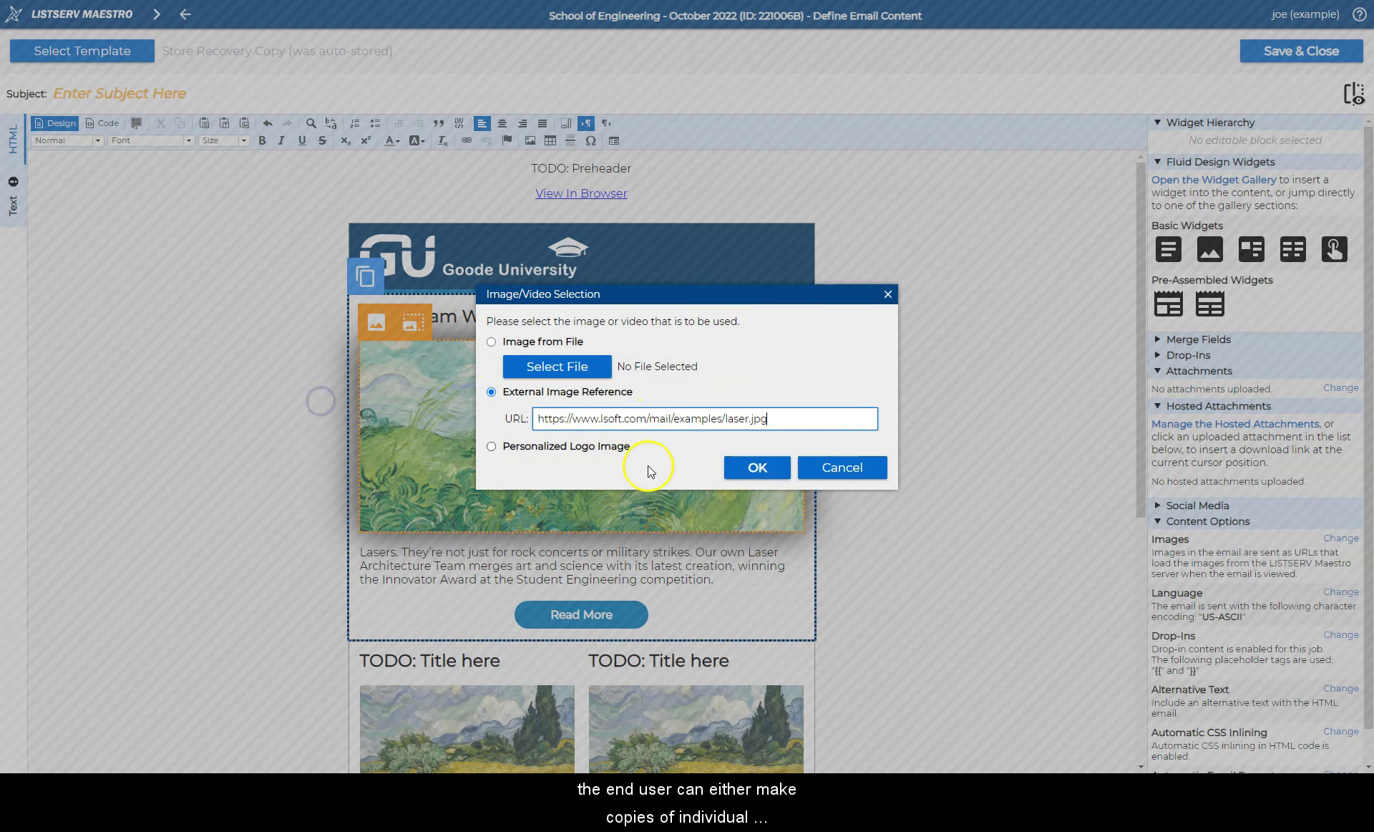
click(744, 465)
Clone the two-column article row below the laser article
scroll(938, 477, down, 5)
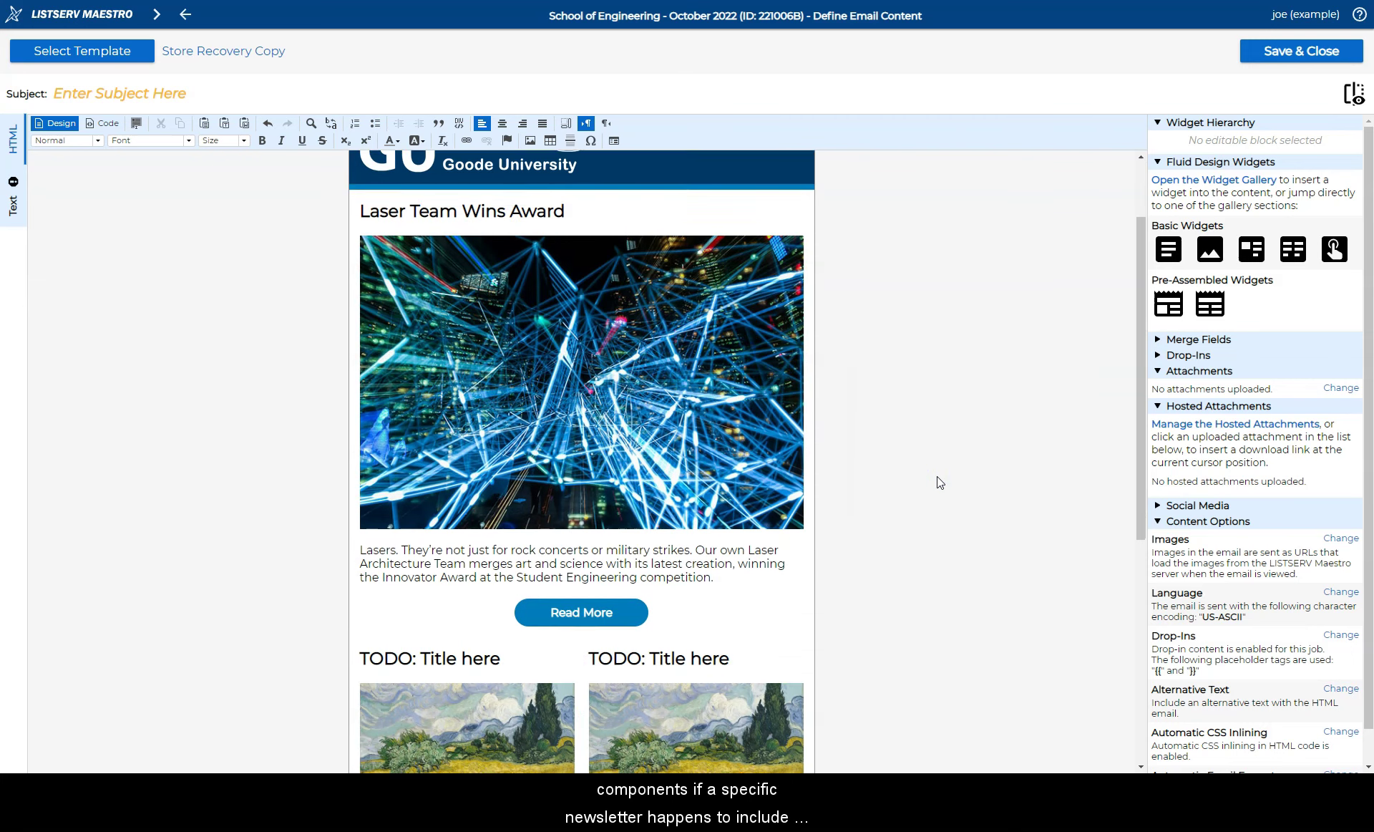
click(373, 367)
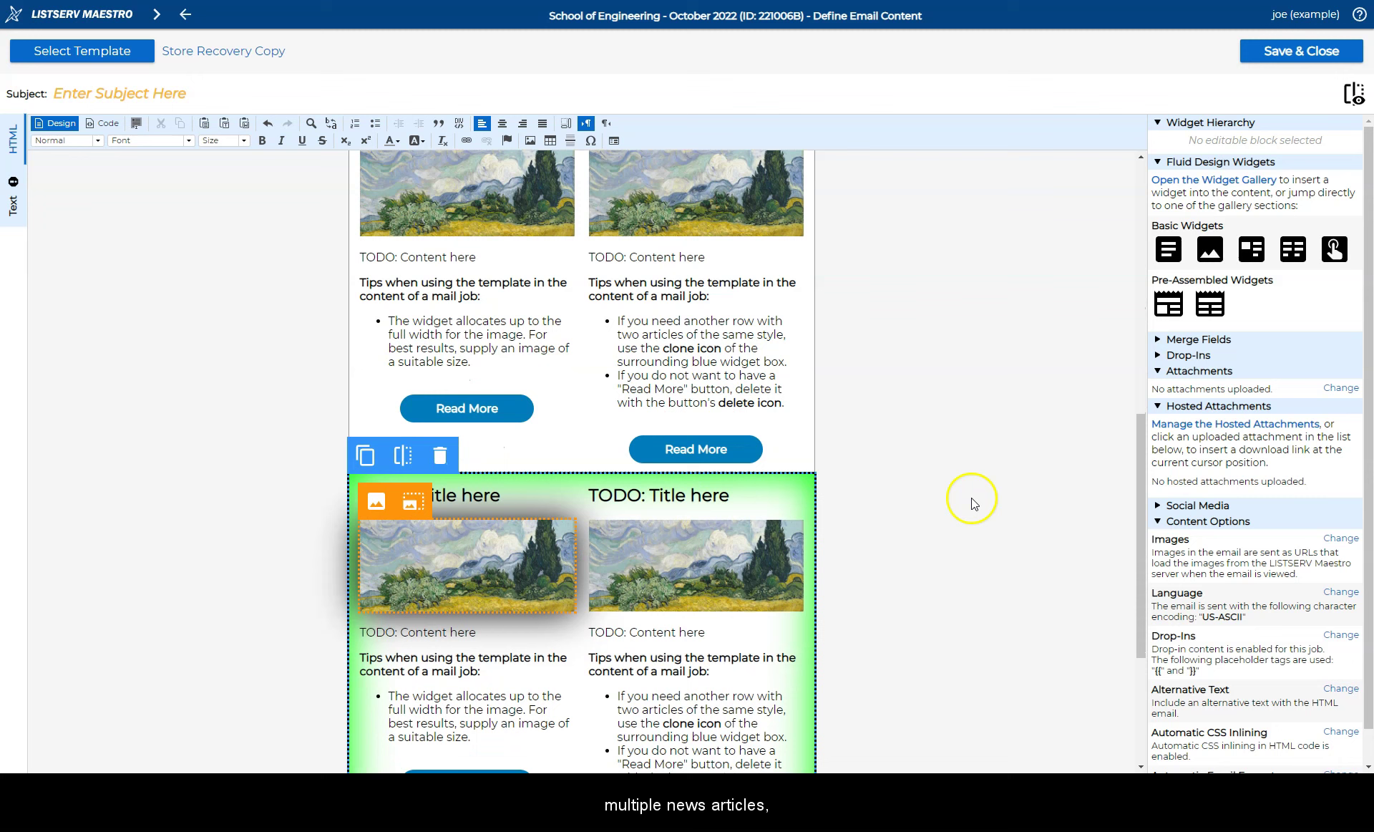
Delete both two-column article rows between the laser article and the footer, confirming each deletion
scroll(644, 582, up, 4)
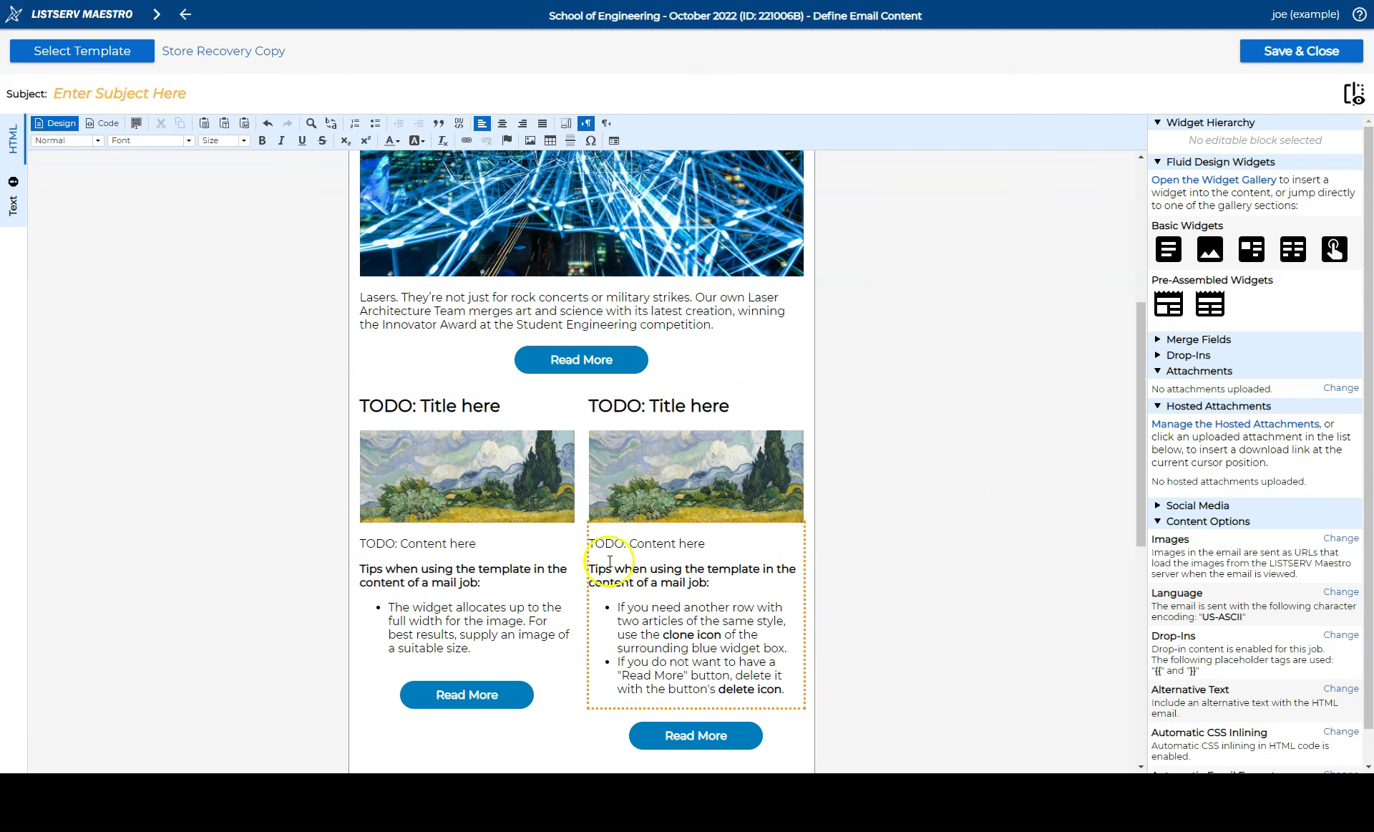
click(402, 367)
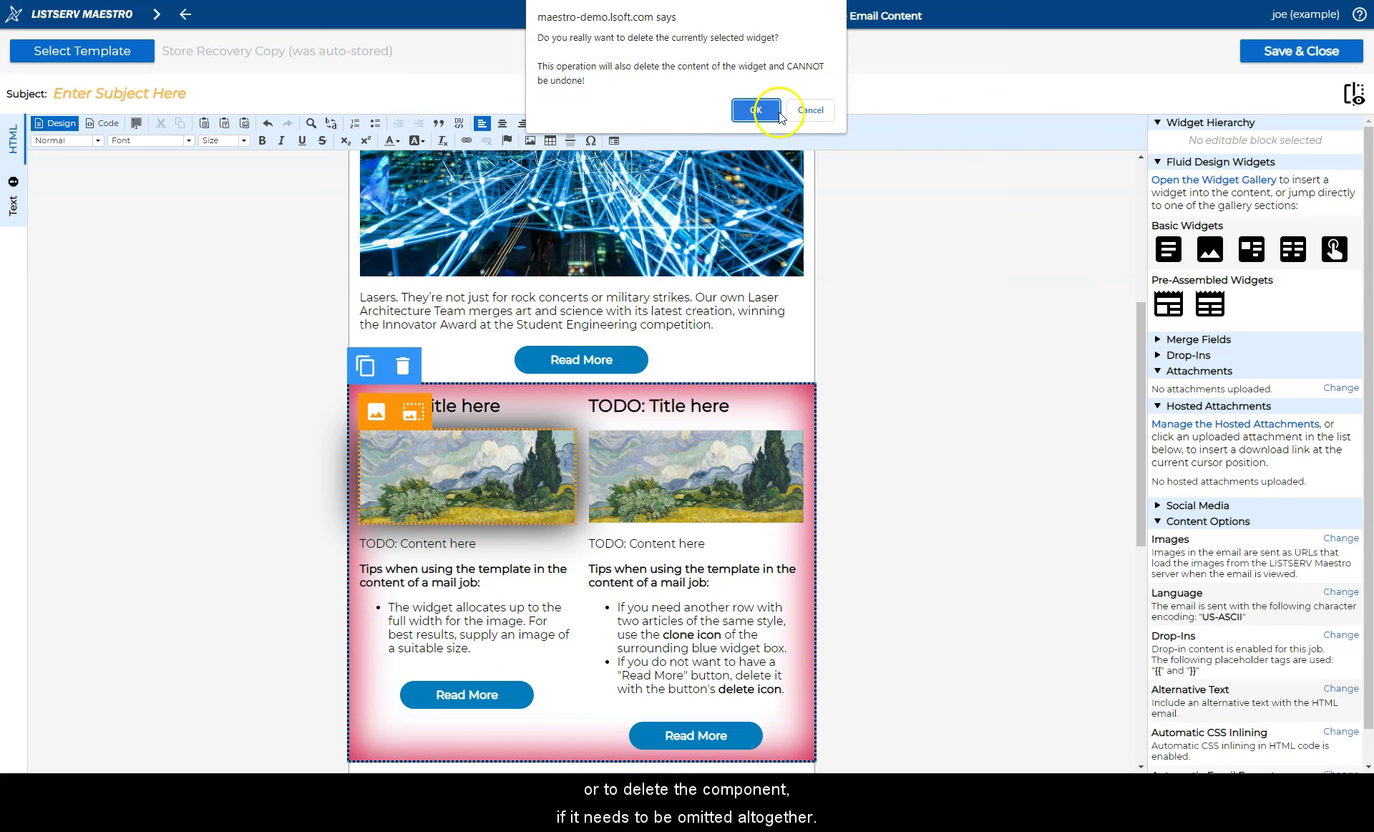
click(778, 111)
click(439, 283)
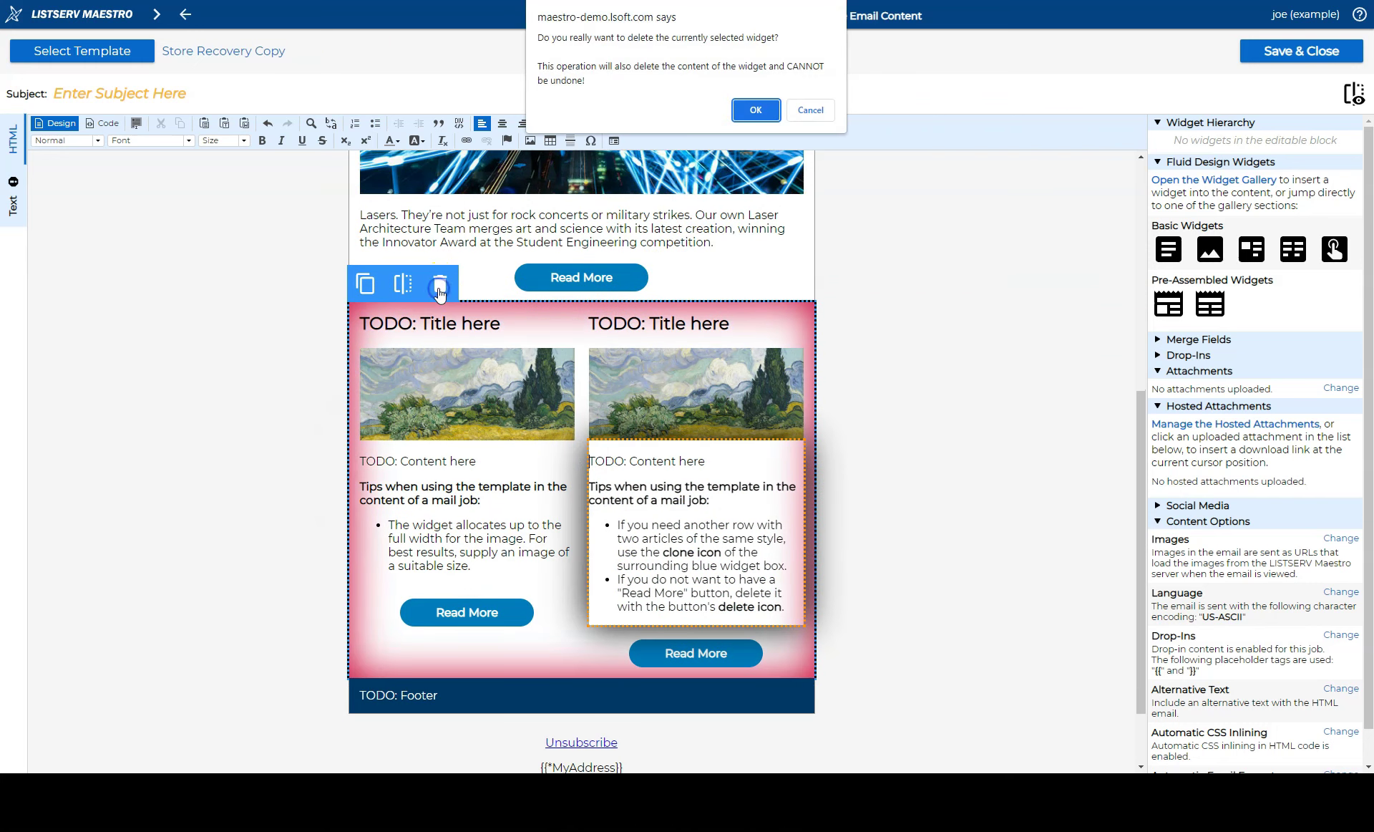
click(754, 111)
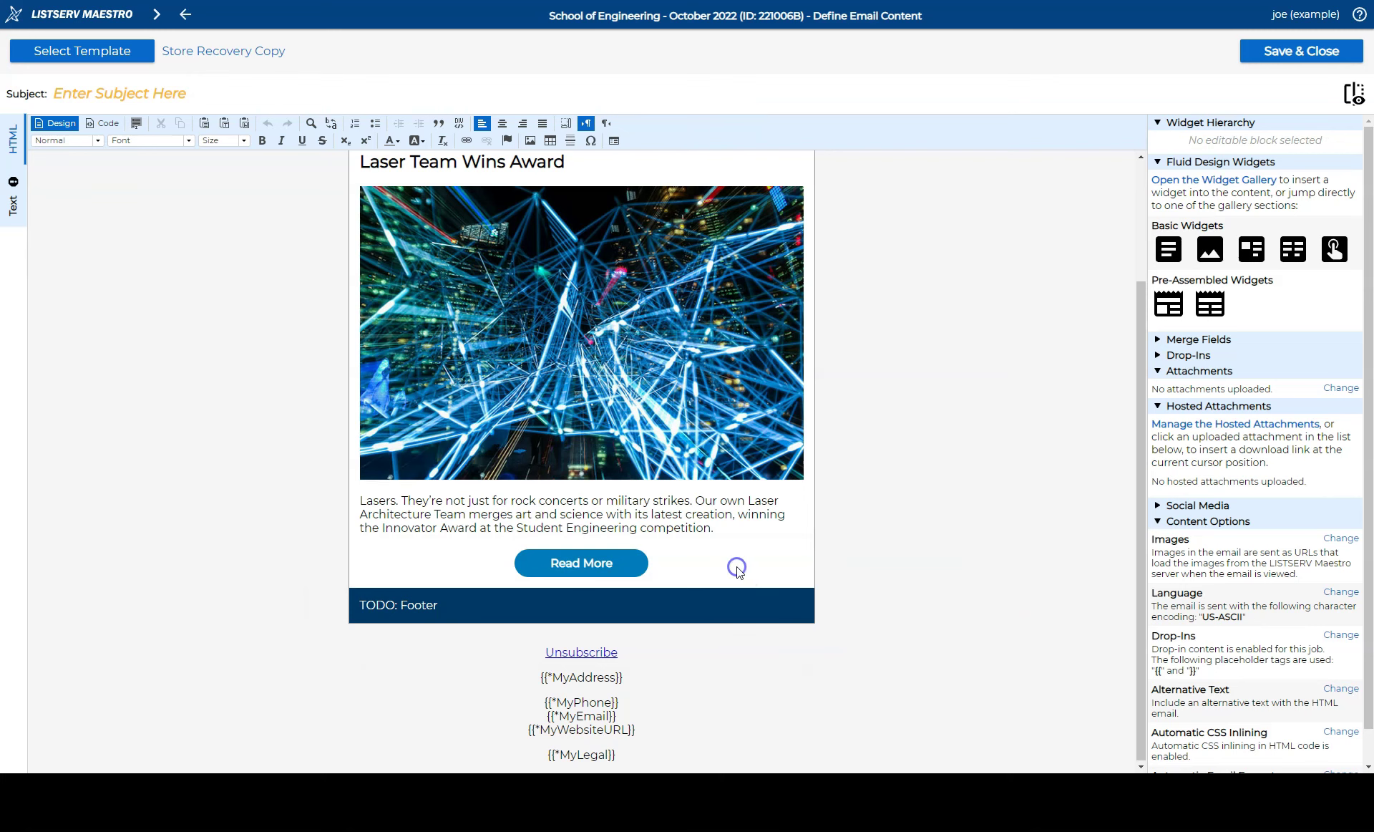
scroll(934, 609, up, 3)
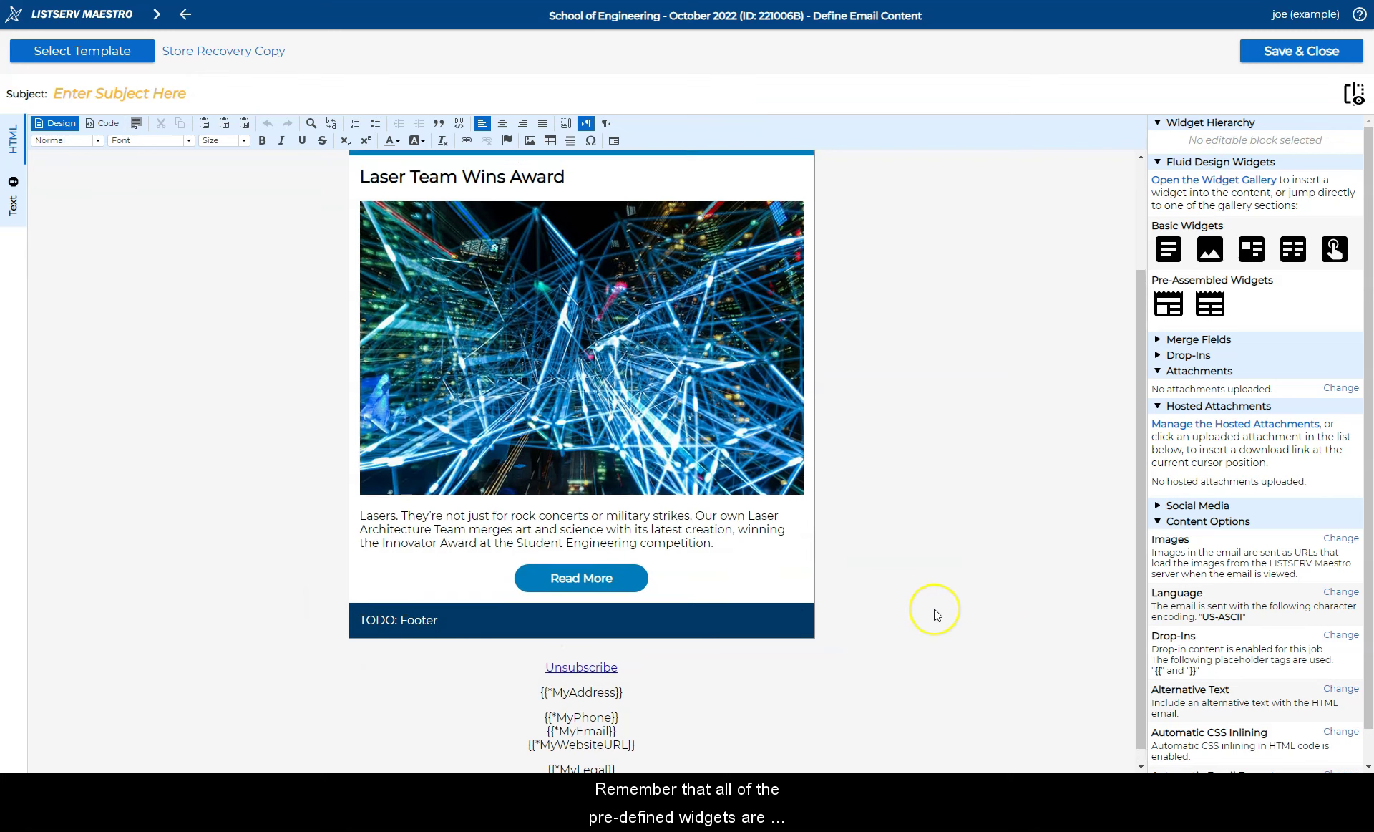
scroll(934, 615, down, 1)
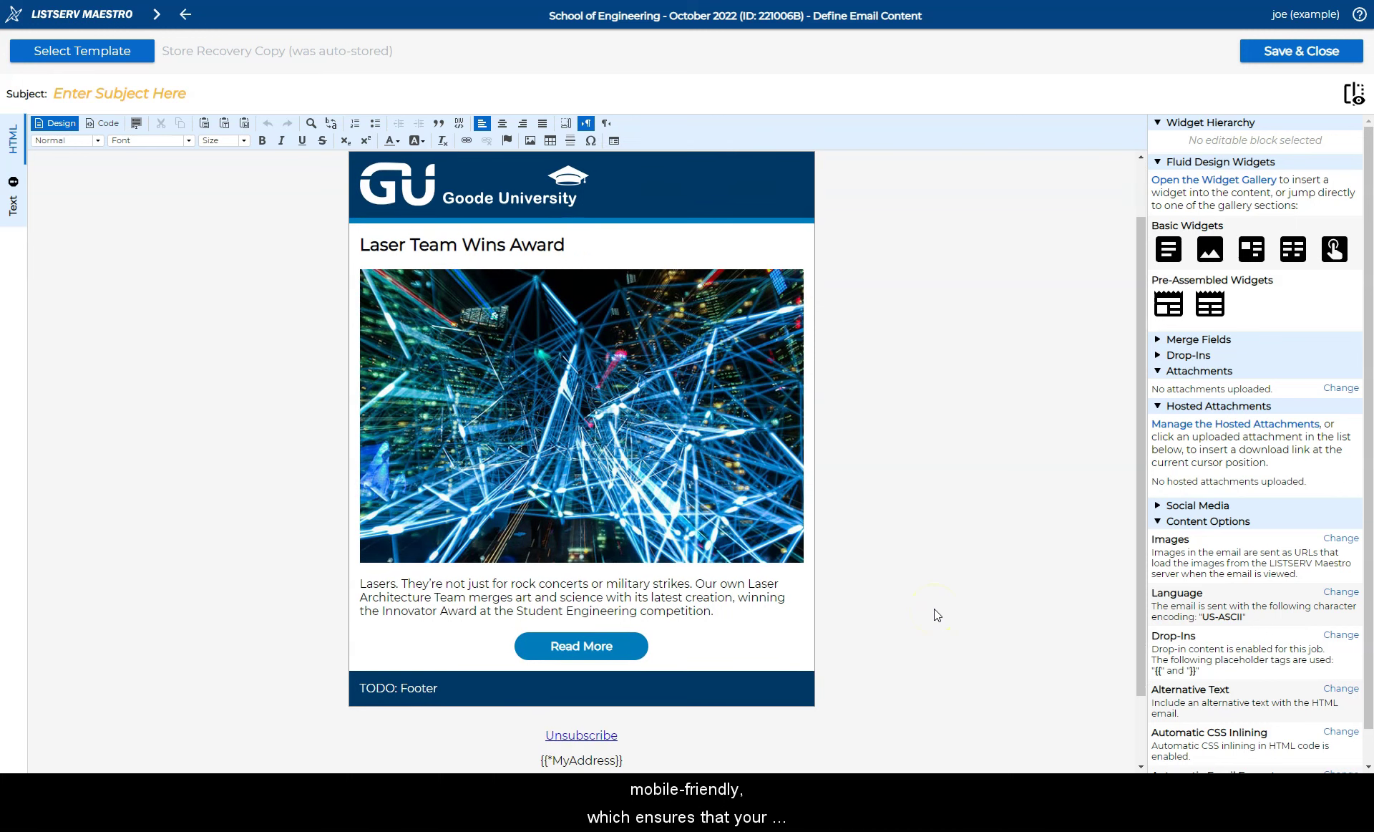